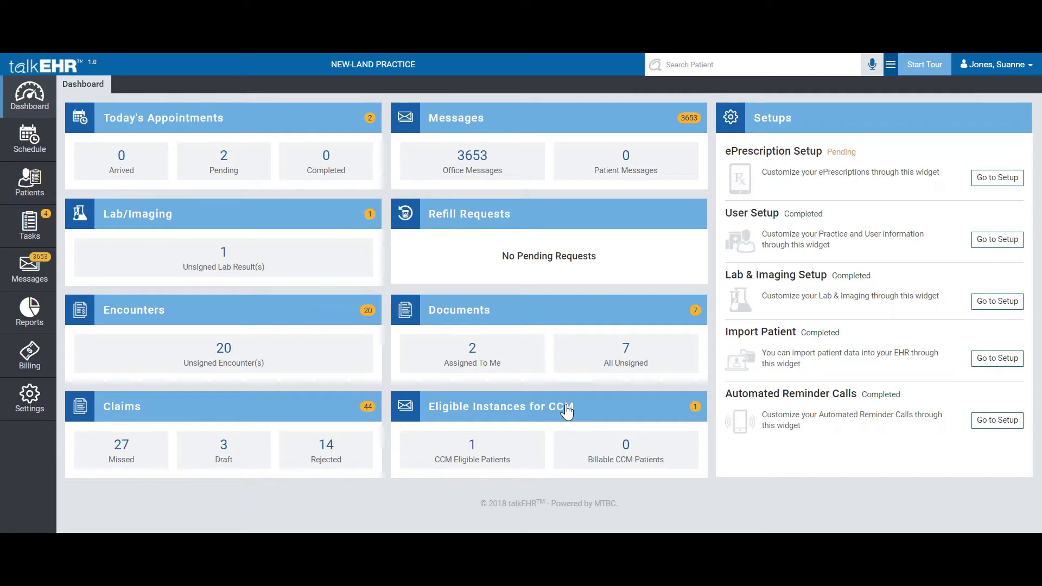
Open today's appointments and look through the status choices and available actions for the 9:00 AM new patient appointment
{"action": "left_click", "coordinate": [121, 124]}
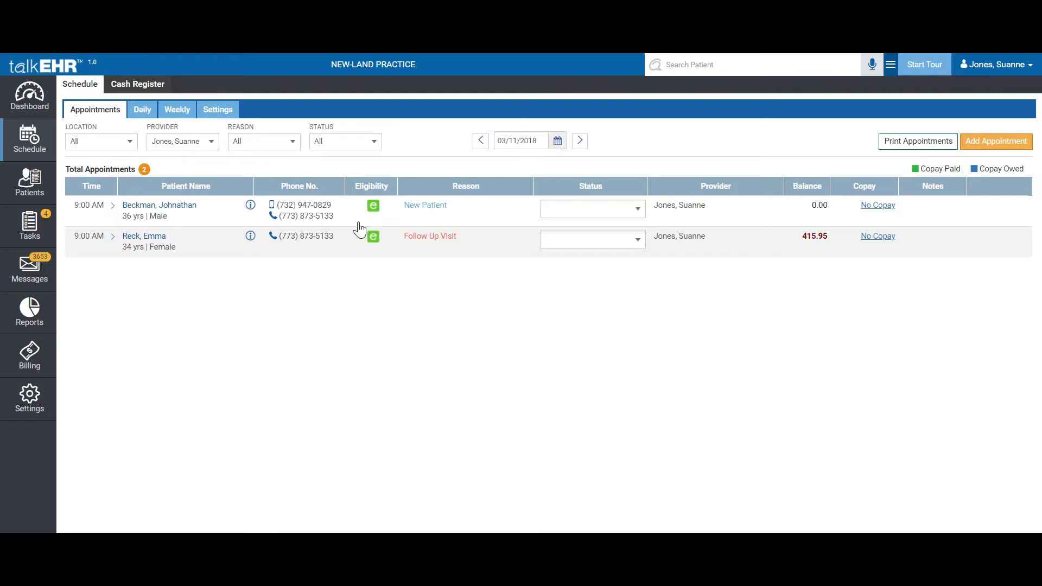
{"action": "mouse_move", "coordinate": [374, 211]}
{"action": "left_click", "coordinate": [638, 210]}
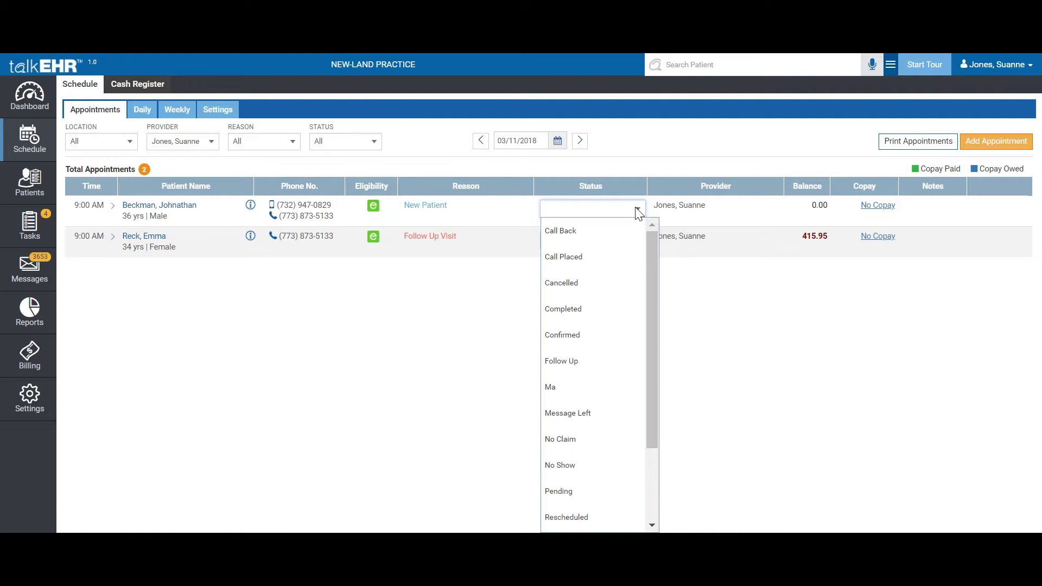
{"action": "left_click", "coordinate": [637, 210]}
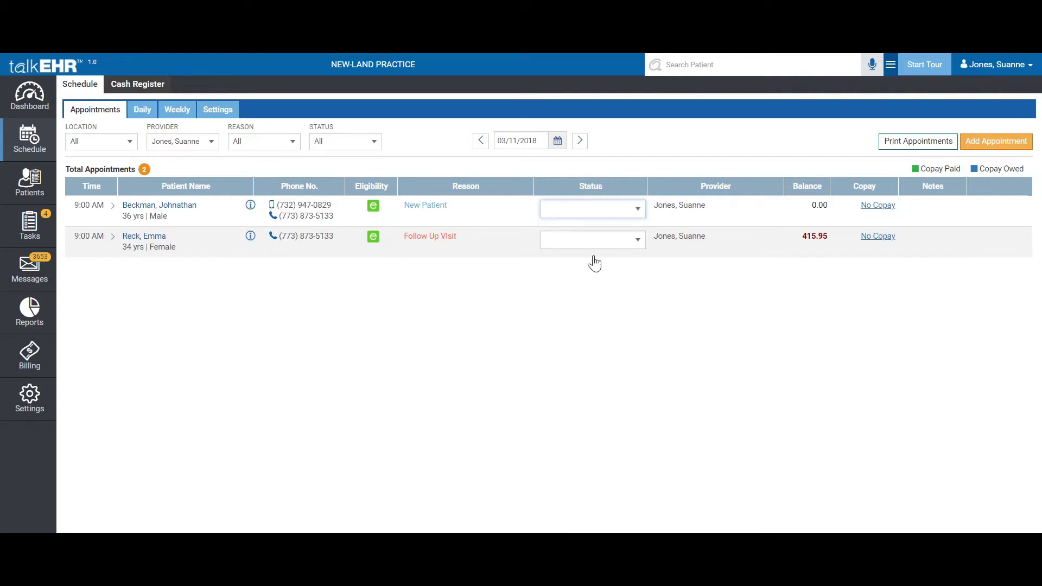
{"action": "left_click", "coordinate": [256, 110]}
{"action": "left_click", "coordinate": [113, 205]}
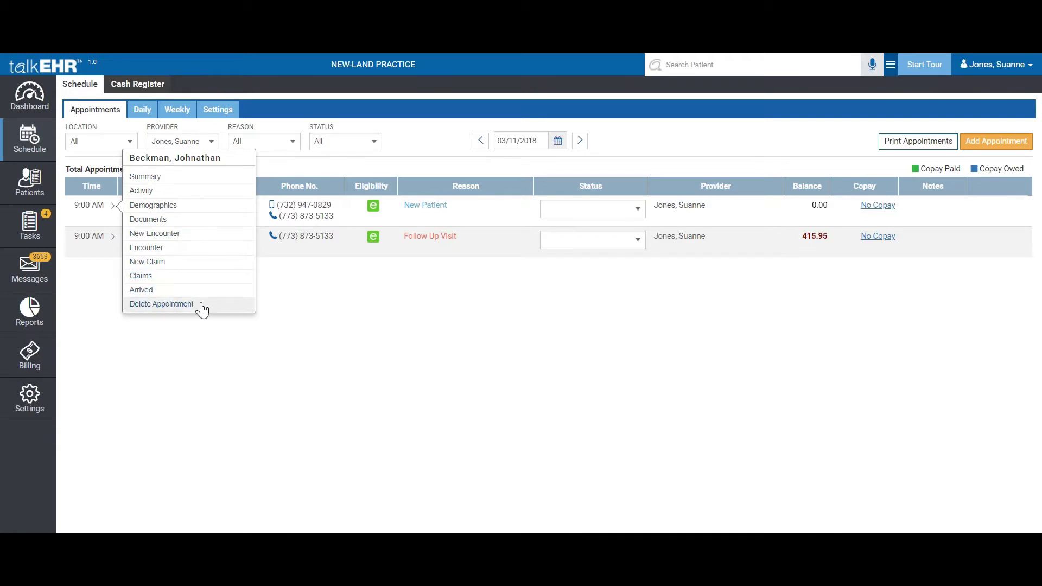
{"action": "left_click", "coordinate": [321, 305]}
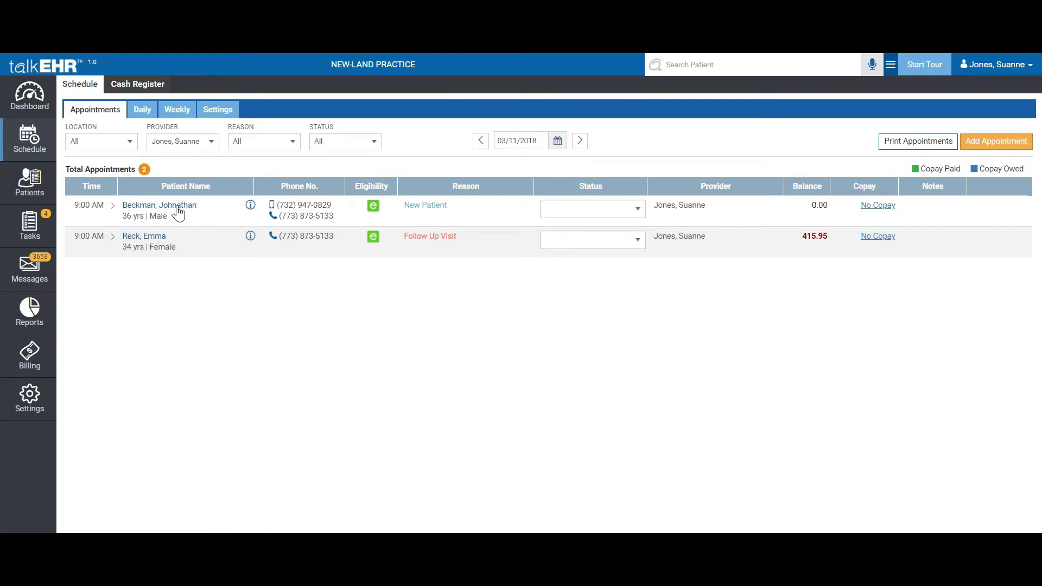
Open the chart of the follow-up visit patient and review the summary sections, from vital signs to lab orders and appointments
{"action": "left_click", "coordinate": [162, 237]}
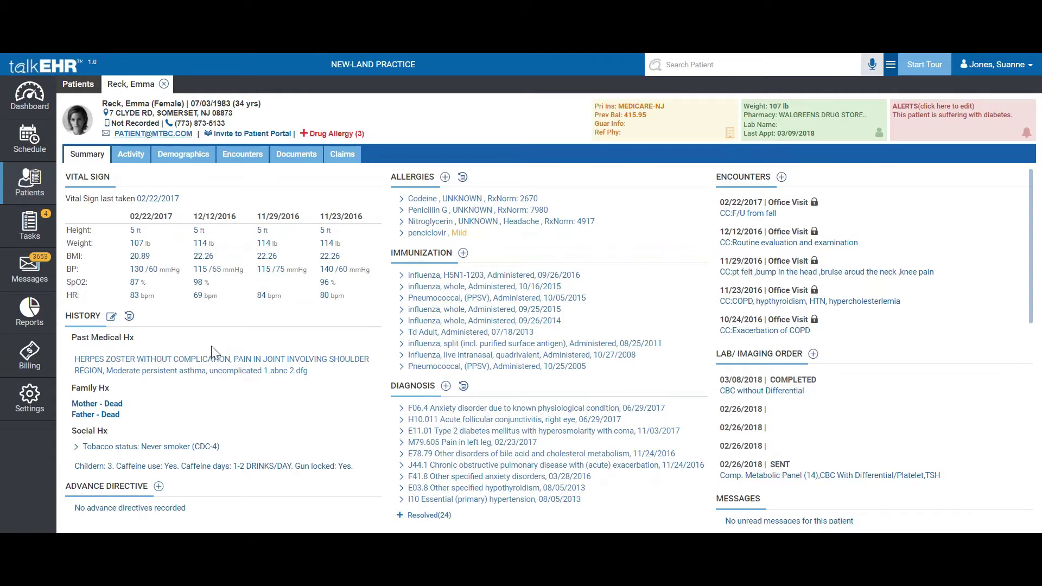
{"action": "scroll", "coordinate": [212, 350], "scroll_direction": "down", "scroll_amount": 1}
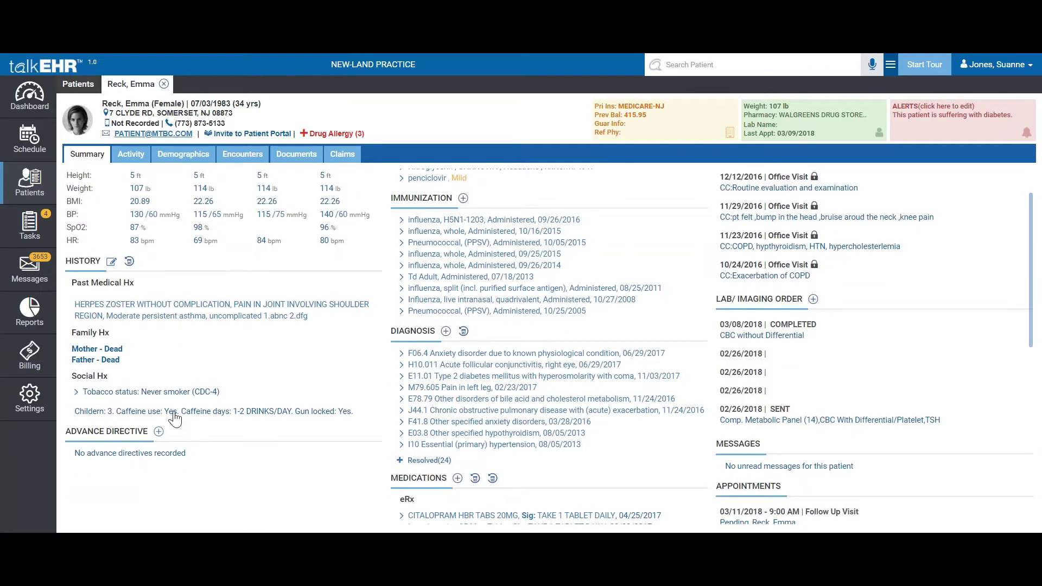
{"action": "scroll", "coordinate": [212, 459], "scroll_direction": "up", "scroll_amount": 1}
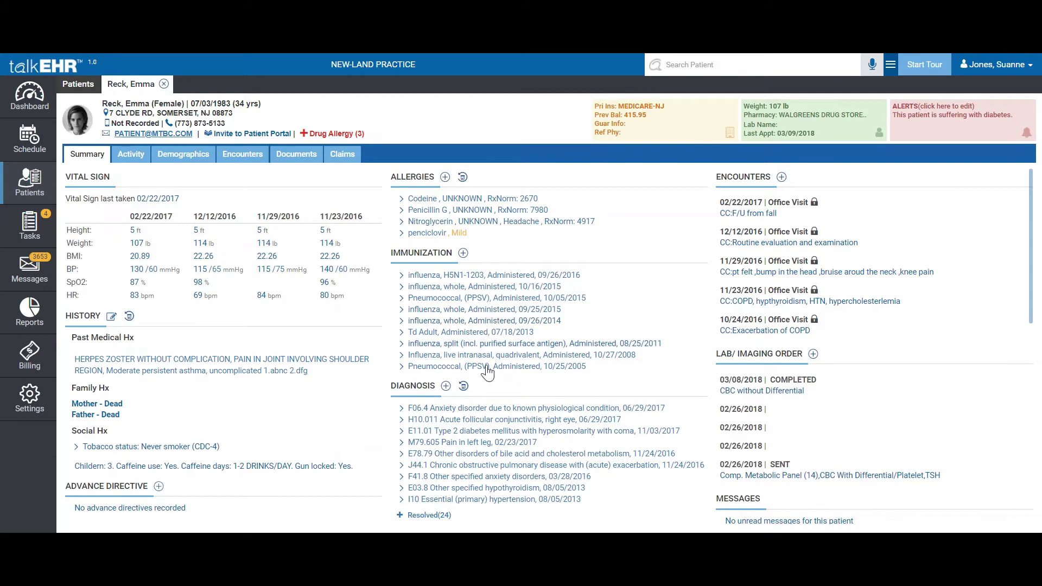
{"action": "scroll", "coordinate": [489, 380], "scroll_direction": "down", "scroll_amount": 3}
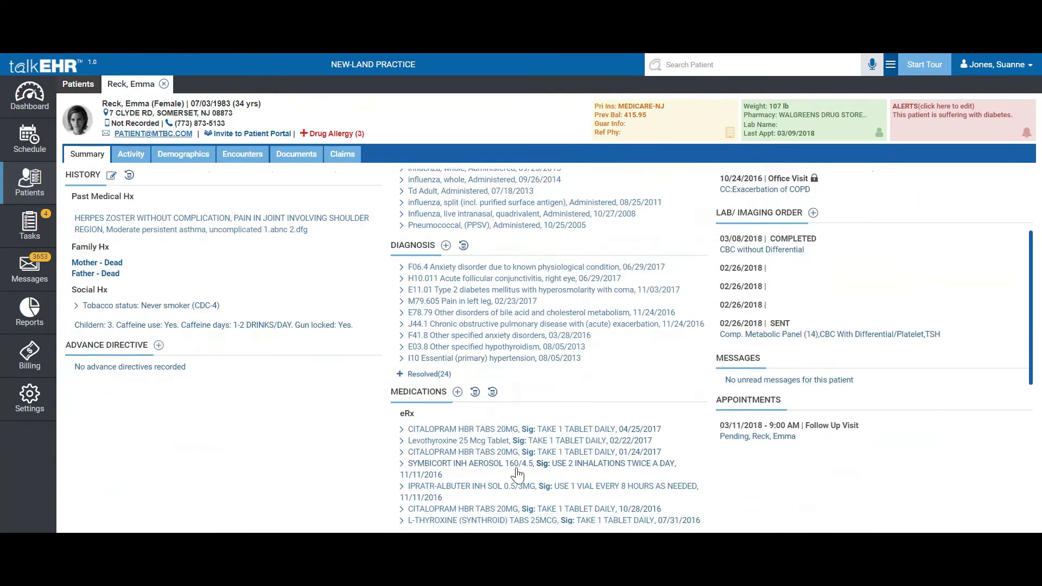
{"action": "scroll", "coordinate": [603, 458], "scroll_direction": "up", "scroll_amount": 3}
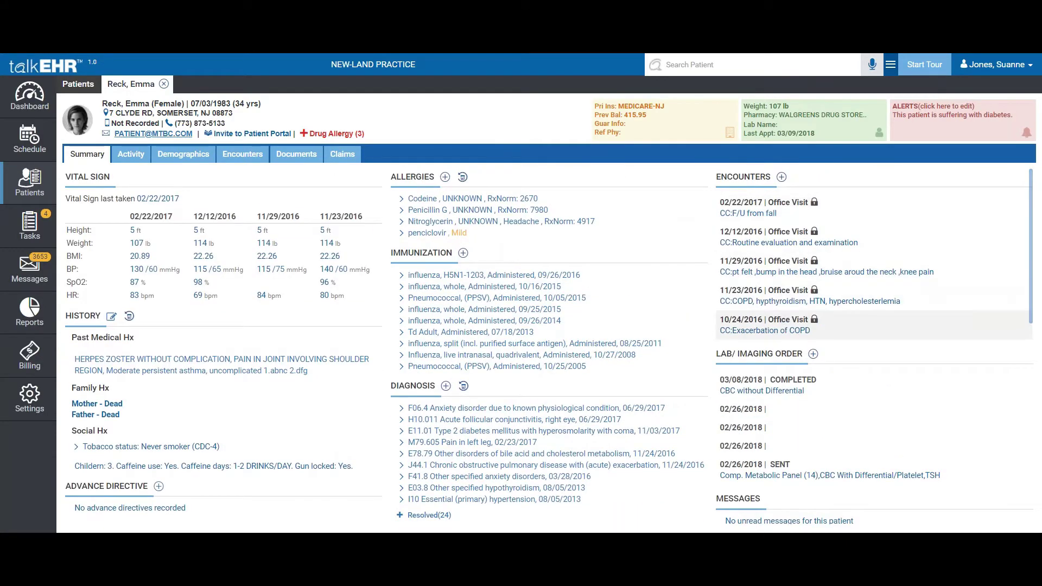
{"action": "scroll", "coordinate": [795, 339], "scroll_direction": "down", "scroll_amount": 1}
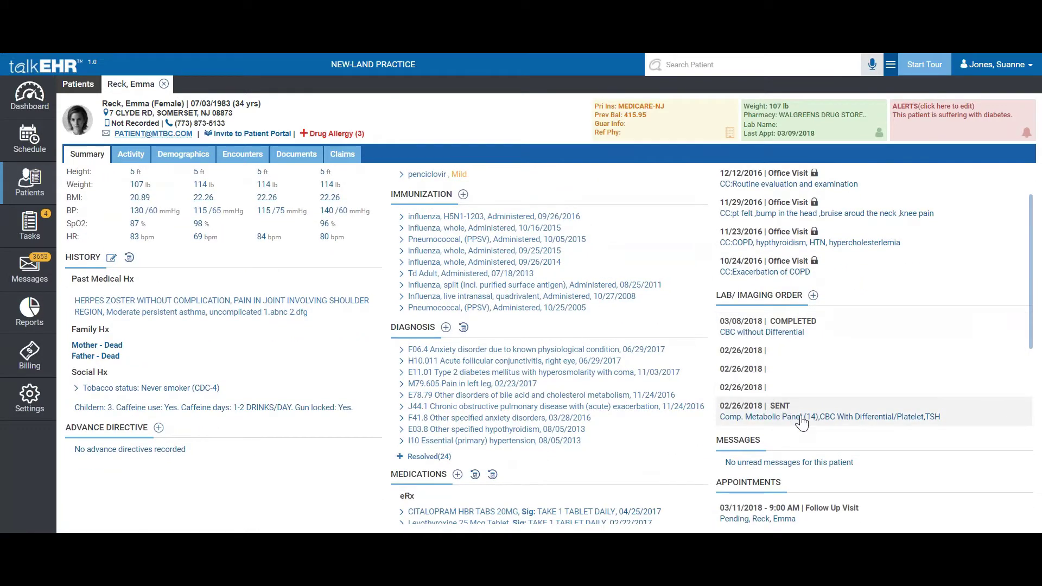
{"action": "scroll", "coordinate": [801, 422], "scroll_direction": "down", "scroll_amount": 1}
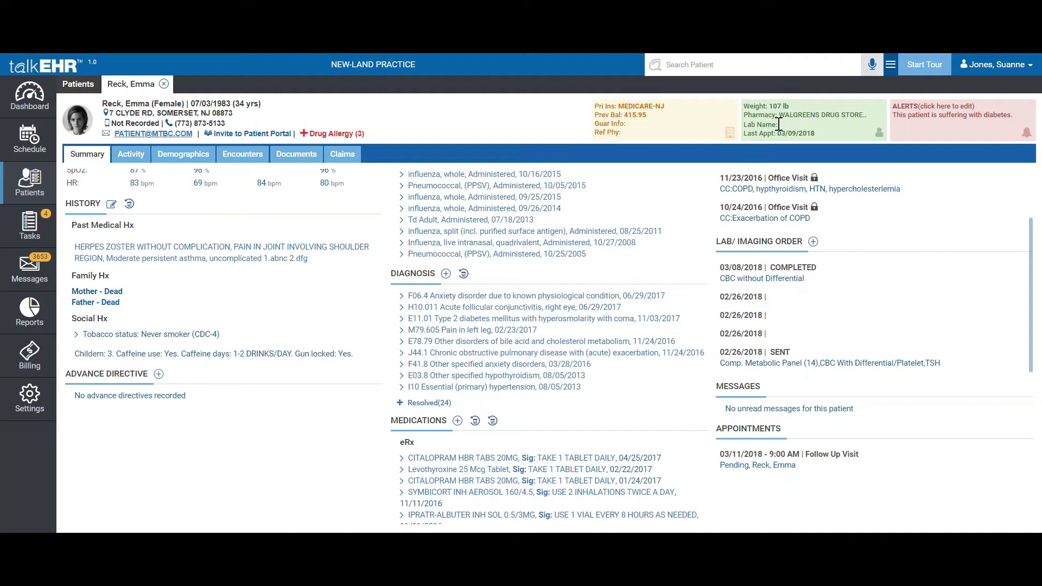
Open the patient's alert note for editing and save it
{"action": "left_click", "coordinate": [937, 128]}
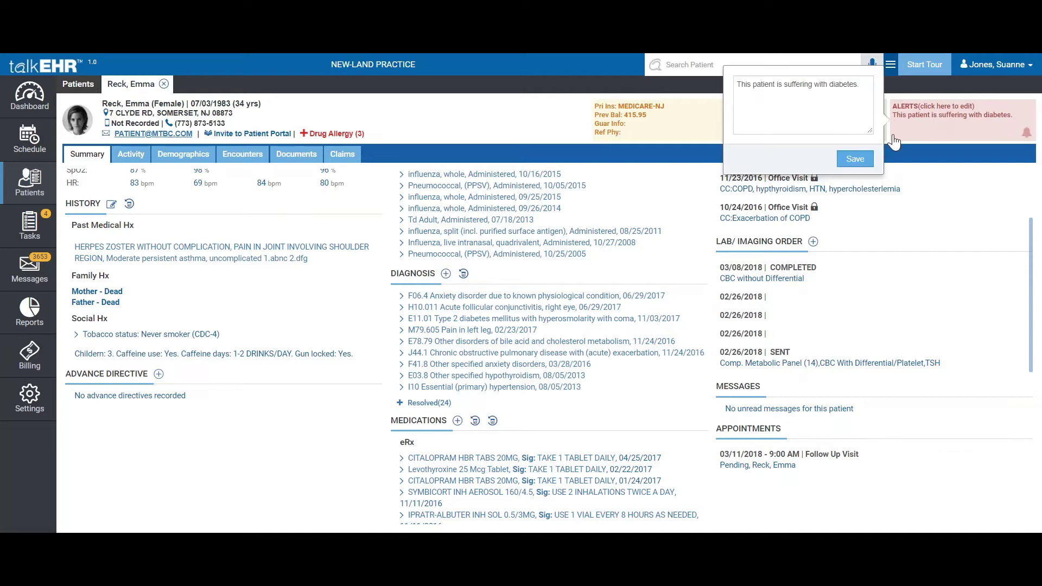
{"action": "left_click", "coordinate": [855, 159]}
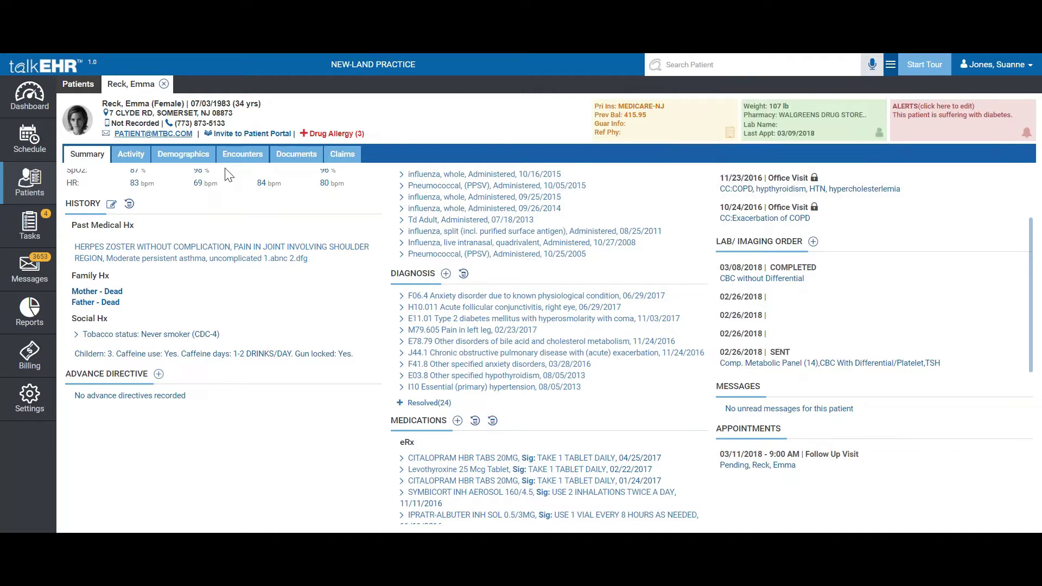
Review the patient's 02/22/2017 office visit note, and add a new encounter
{"action": "left_click", "coordinate": [248, 163]}
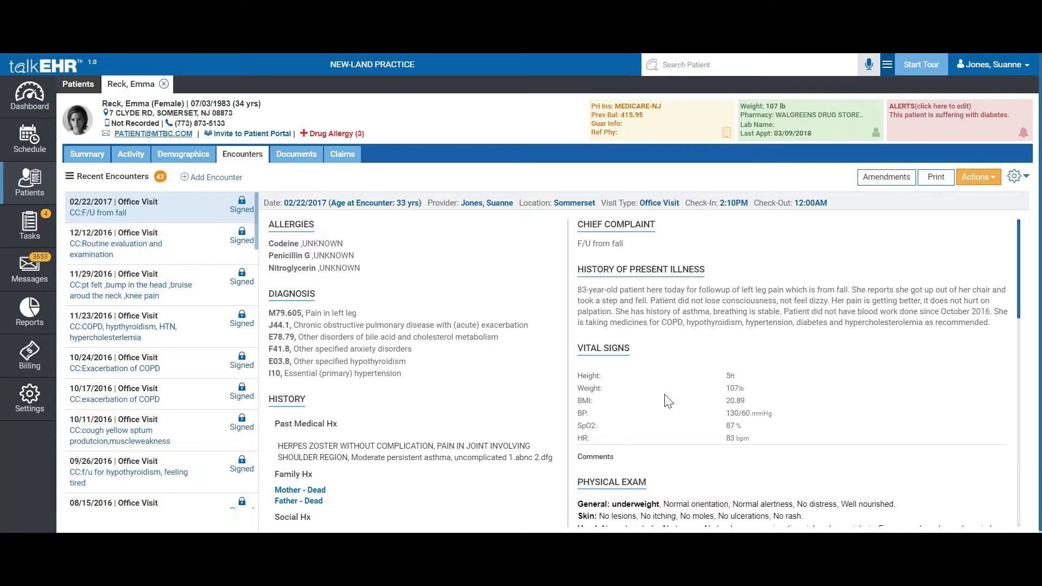
{"action": "scroll", "coordinate": [770, 339], "scroll_direction": "down", "scroll_amount": 6}
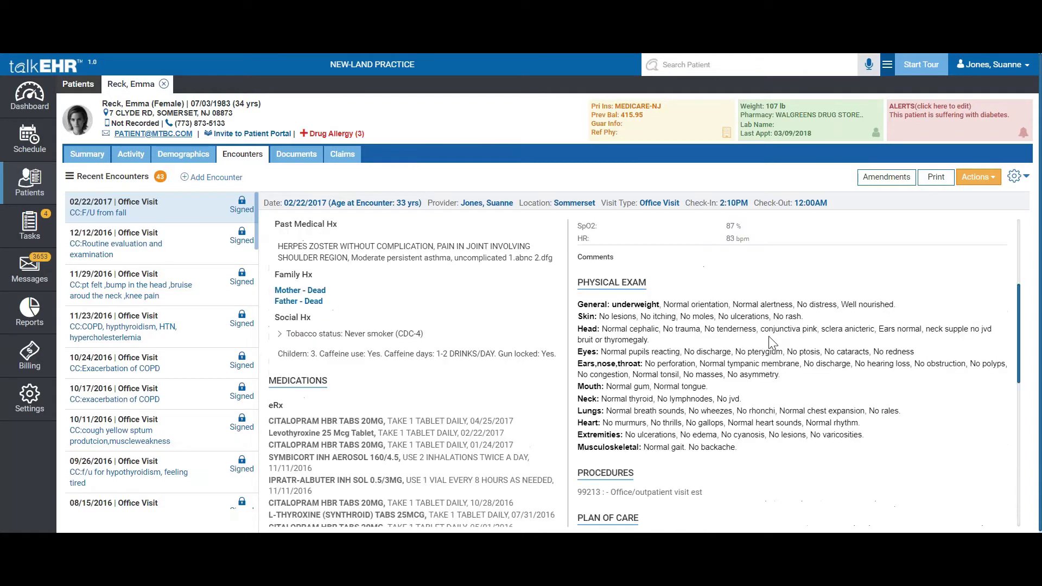
{"action": "scroll", "coordinate": [608, 239], "scroll_direction": "up", "scroll_amount": 15}
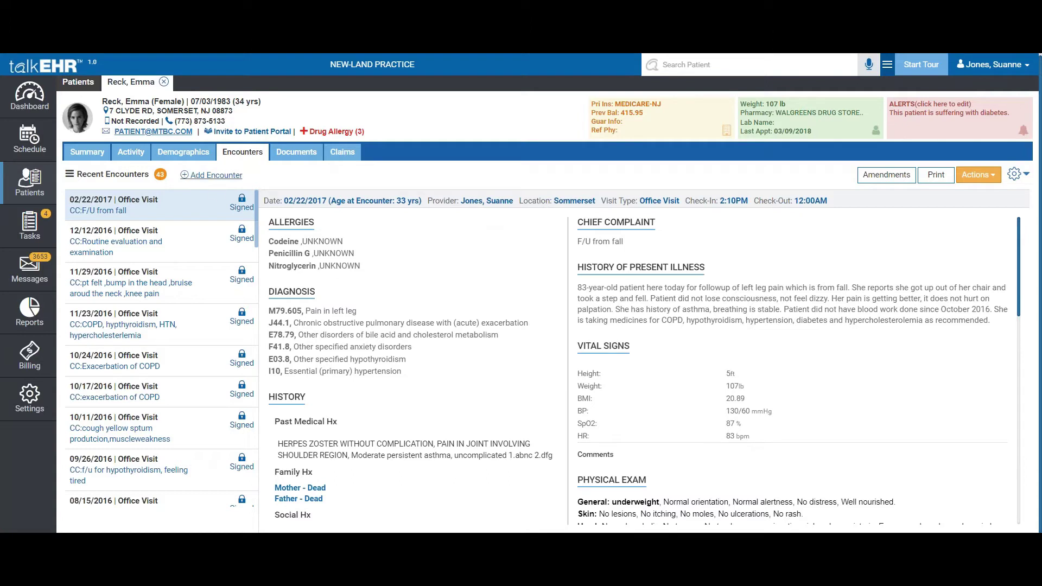
{"action": "left_click", "coordinate": [216, 179]}
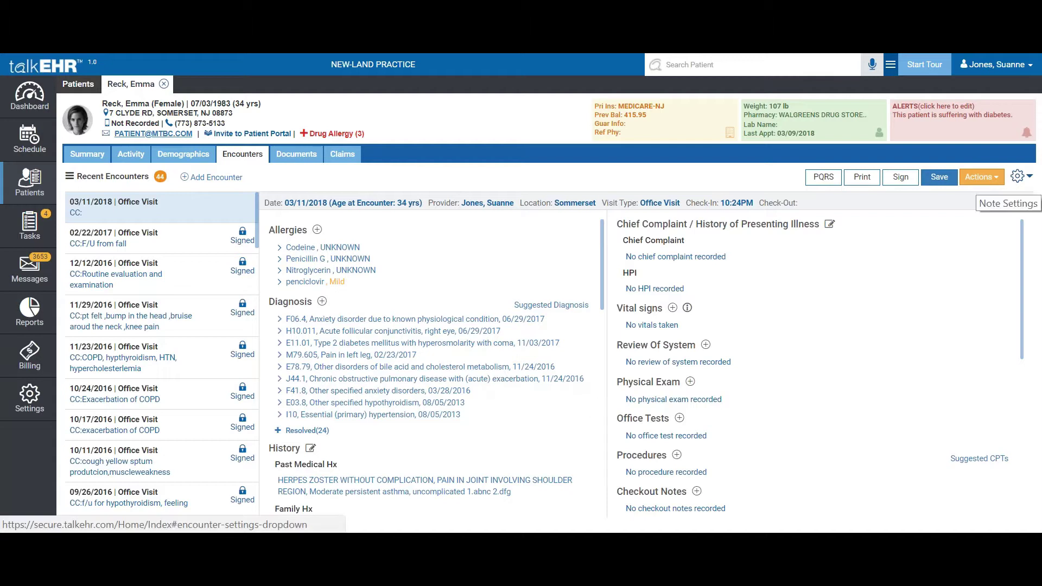
Try switching the Outgoing Referral section on and off and reordering the Chief Complaint section in the encounter settings
{"action": "left_click", "coordinate": [1017, 176]}
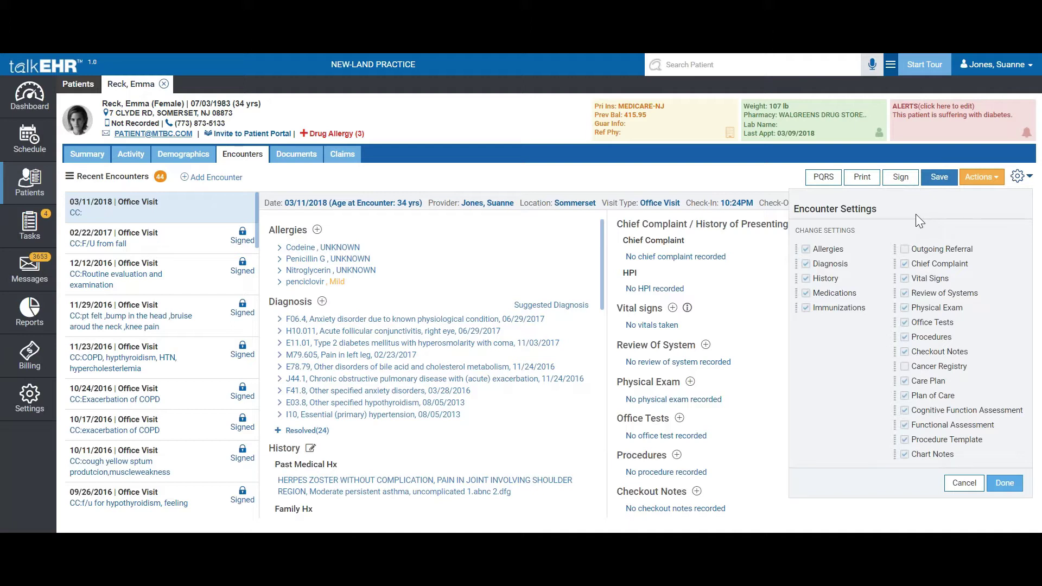
{"action": "left_click", "coordinate": [904, 249]}
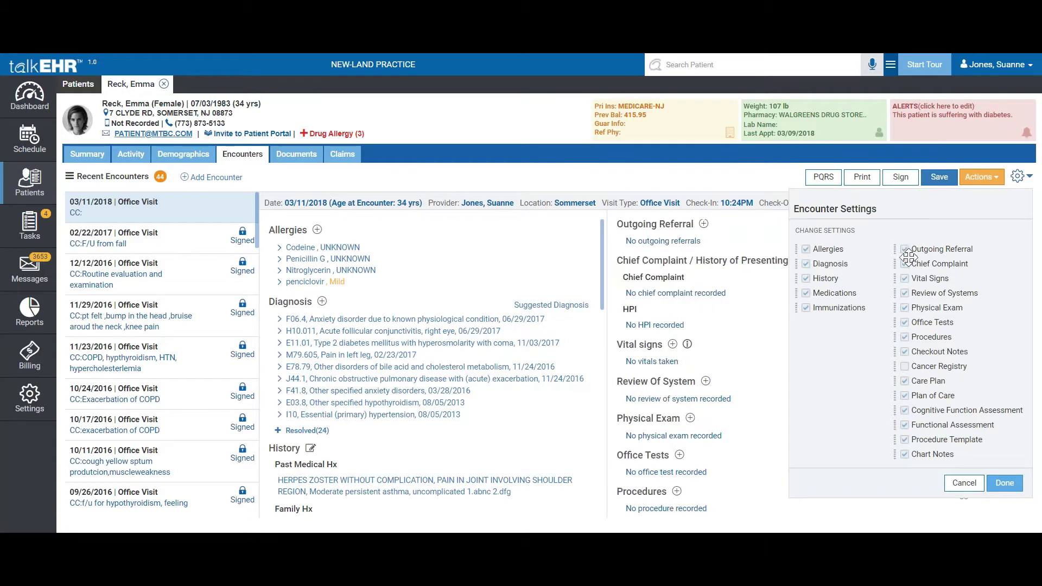
{"action": "left_click", "coordinate": [904, 249]}
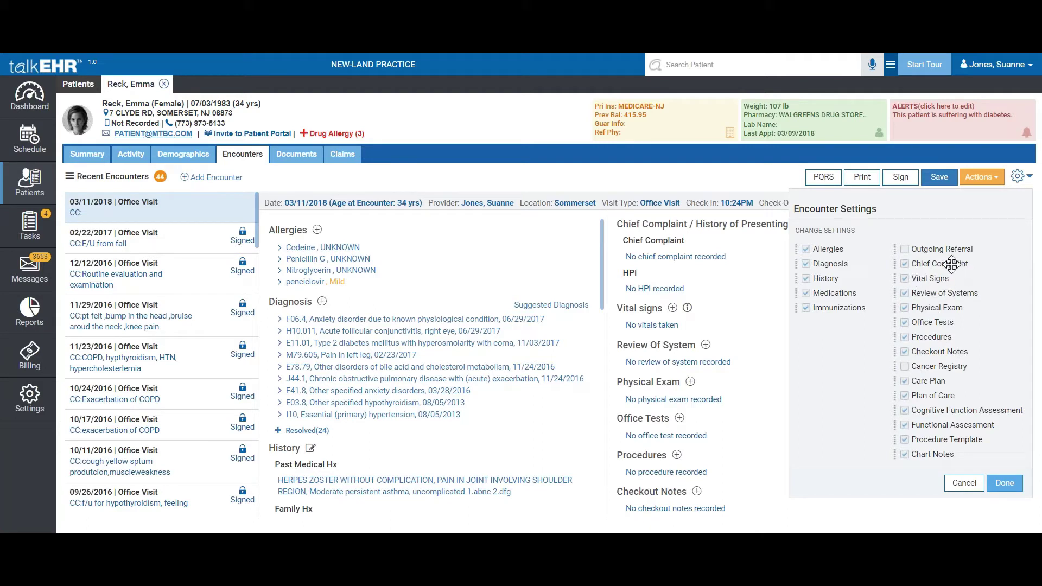
{"action": "left_click_drag", "start_coordinate": [951, 266], "coordinate": [937, 291]}
{"action": "left_click", "coordinate": [432, 247]}
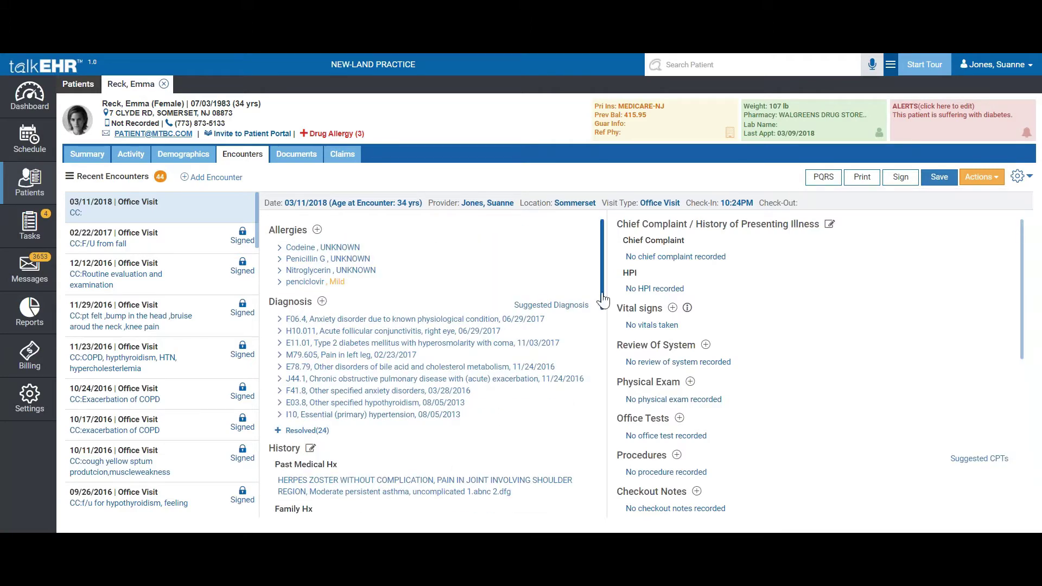
Look over the sections of the new encounter note and open its Chief Complaint / HPI editor
{"action": "left_click_drag", "start_coordinate": [600, 307], "coordinate": [576, 430]}
{"action": "scroll", "coordinate": [577, 431], "scroll_direction": "up", "scroll_amount": 10}
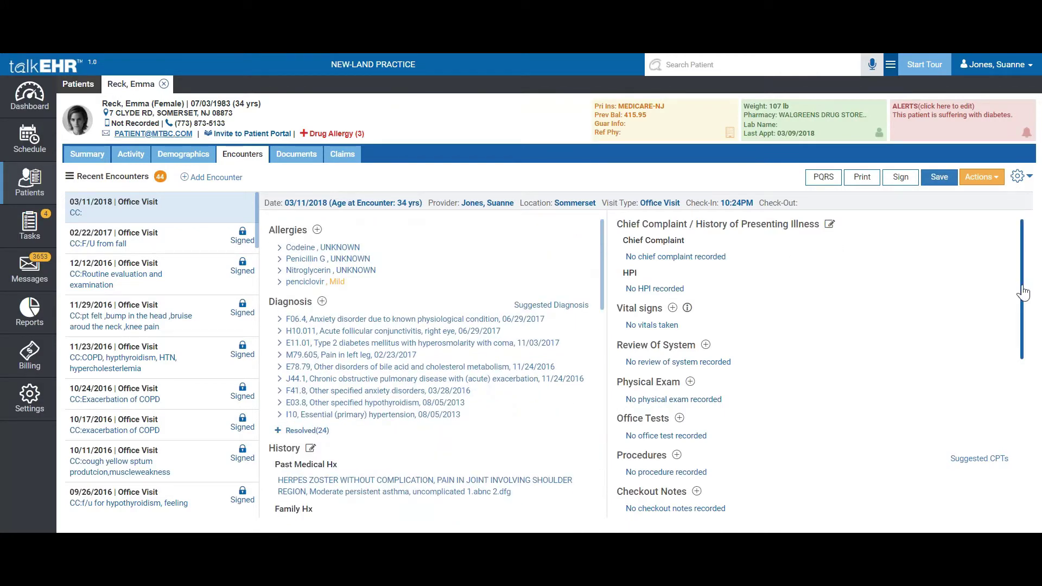
{"action": "left_click_drag", "start_coordinate": [1023, 293], "coordinate": [1010, 252]}
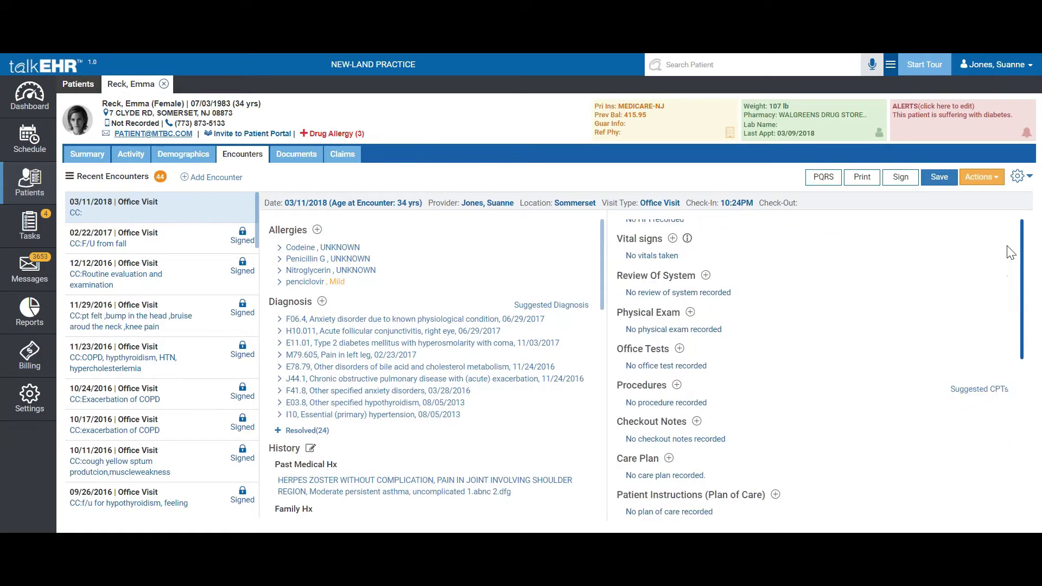
{"action": "scroll", "coordinate": [1011, 252], "scroll_direction": "up", "scroll_amount": 3}
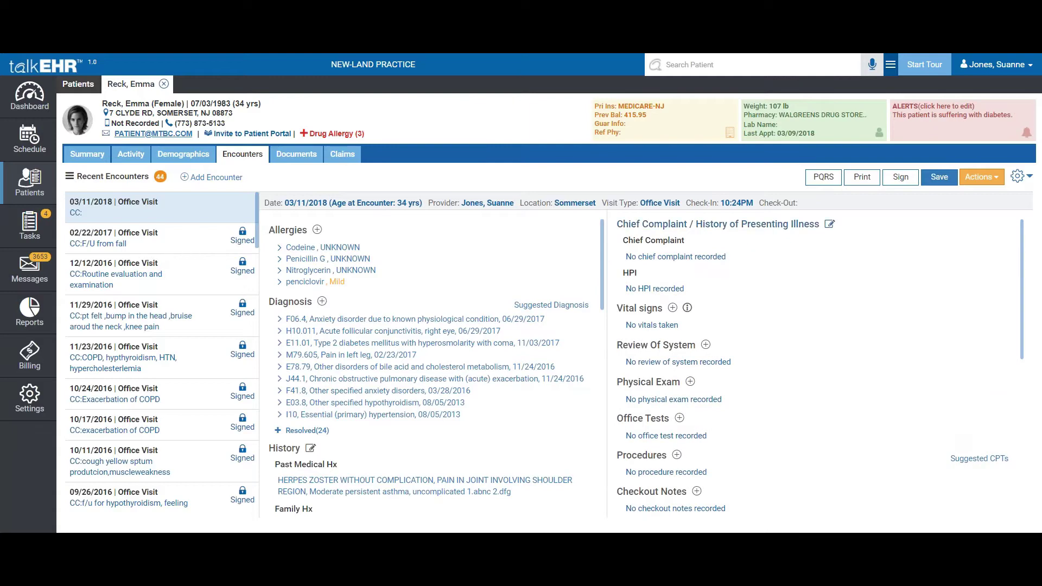
{"action": "left_click", "coordinate": [829, 224]}
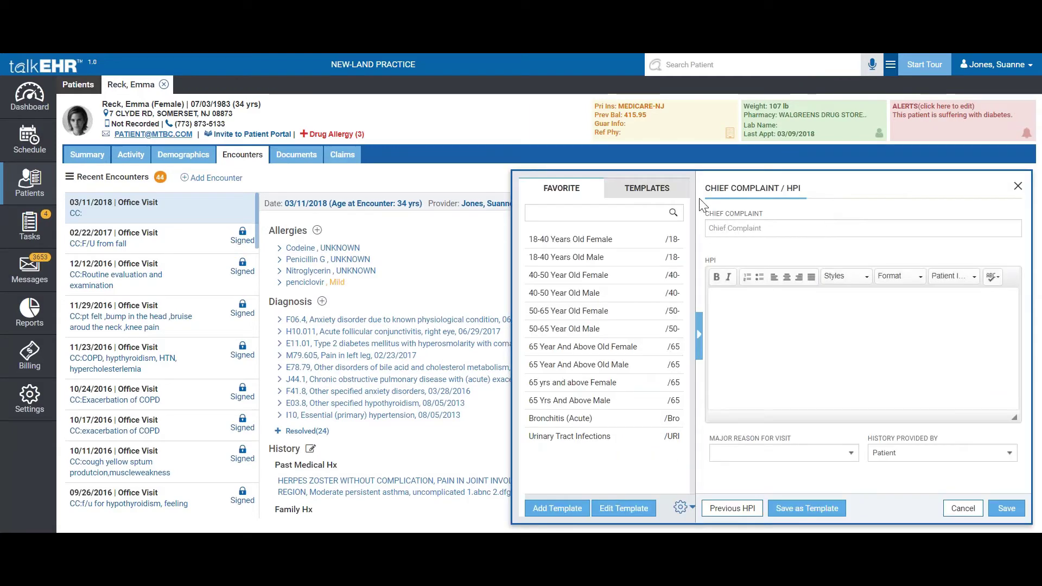
Look through the History Provided By choices and the form for adding an HPI template
{"action": "left_click", "coordinate": [795, 310]}
{"action": "left_click", "coordinate": [938, 462]}
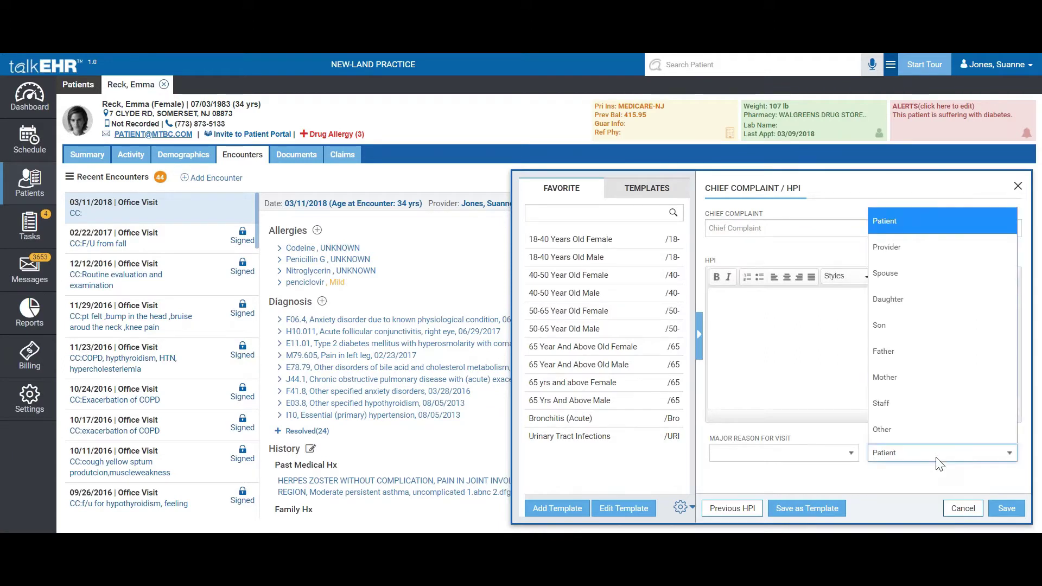
{"action": "left_click", "coordinate": [939, 464]}
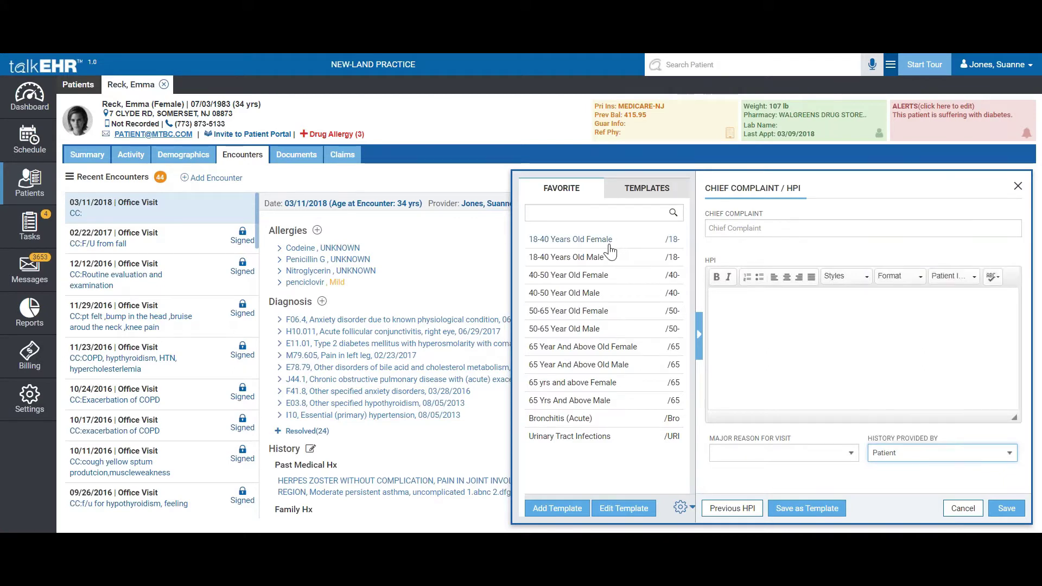
{"action": "left_click", "coordinate": [743, 323]}
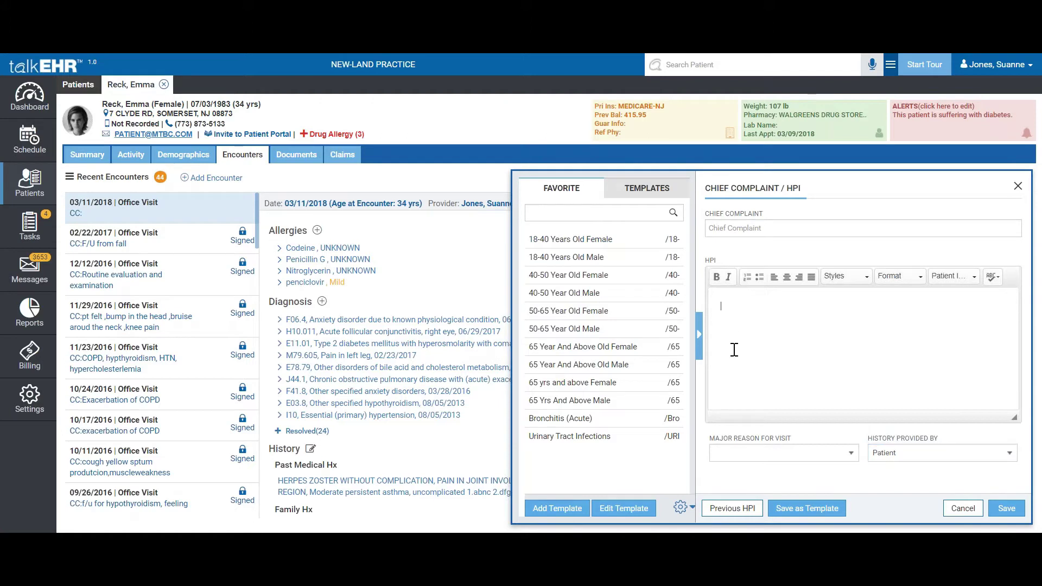
{"action": "left_click", "coordinate": [559, 518]}
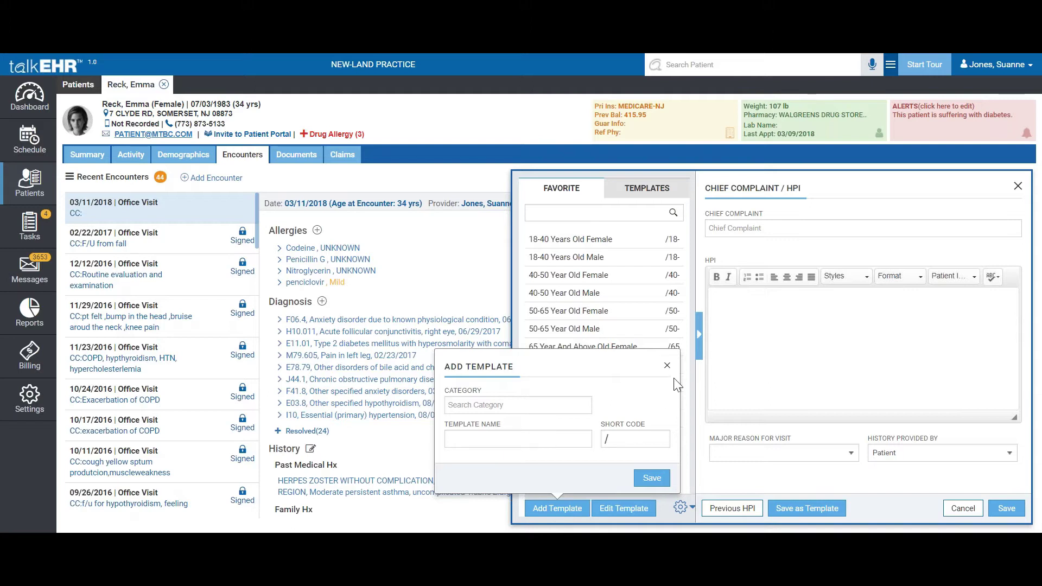
{"action": "left_click", "coordinate": [667, 365]}
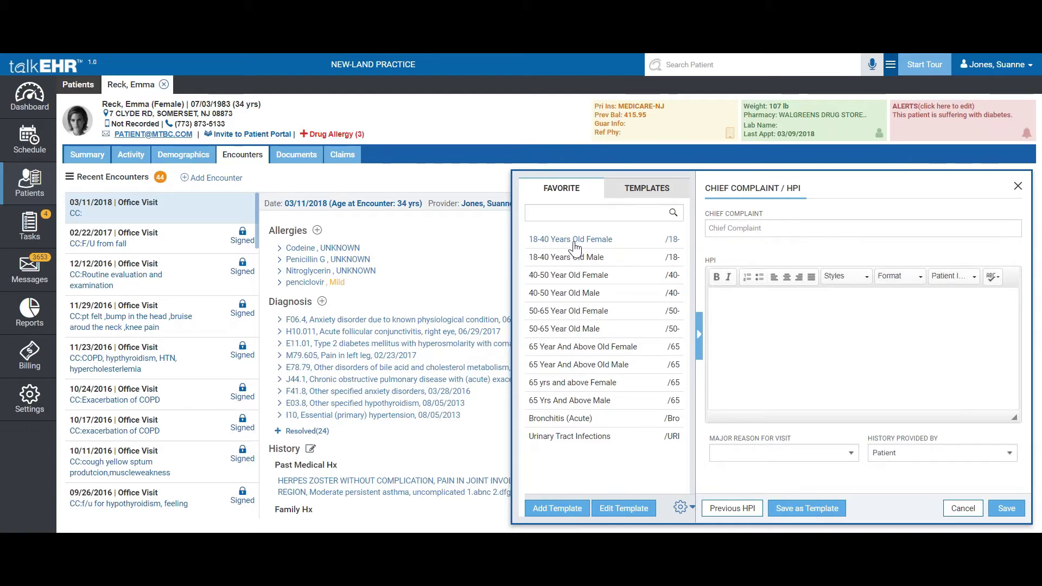
Fill the HPI from the 18-40 Years Old Female template with "Patient presents today for routine examination" and "She reports changes in urinary habits"
{"action": "left_click", "coordinate": [576, 248]}
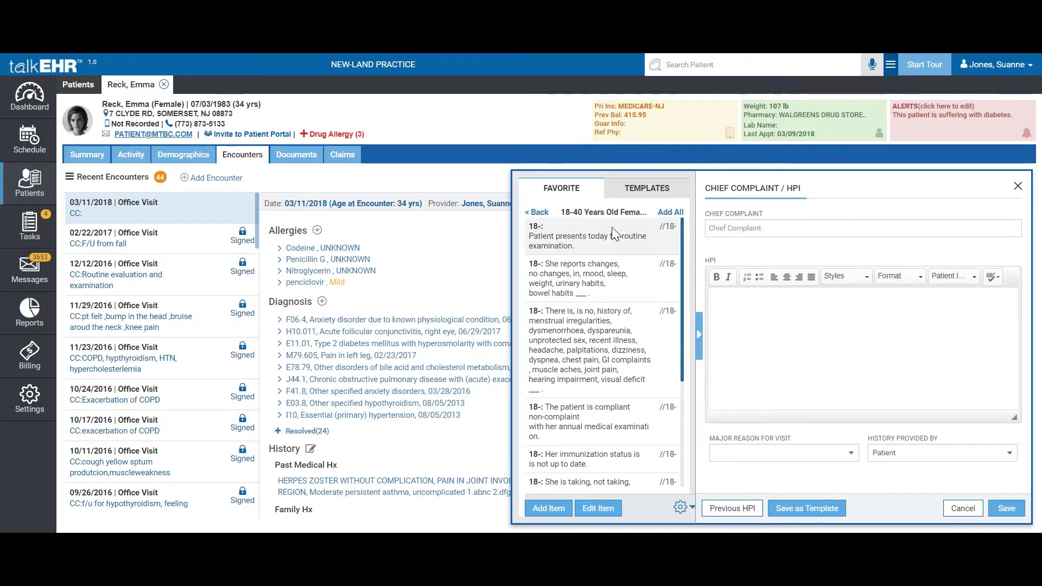
{"action": "left_click", "coordinate": [611, 228]}
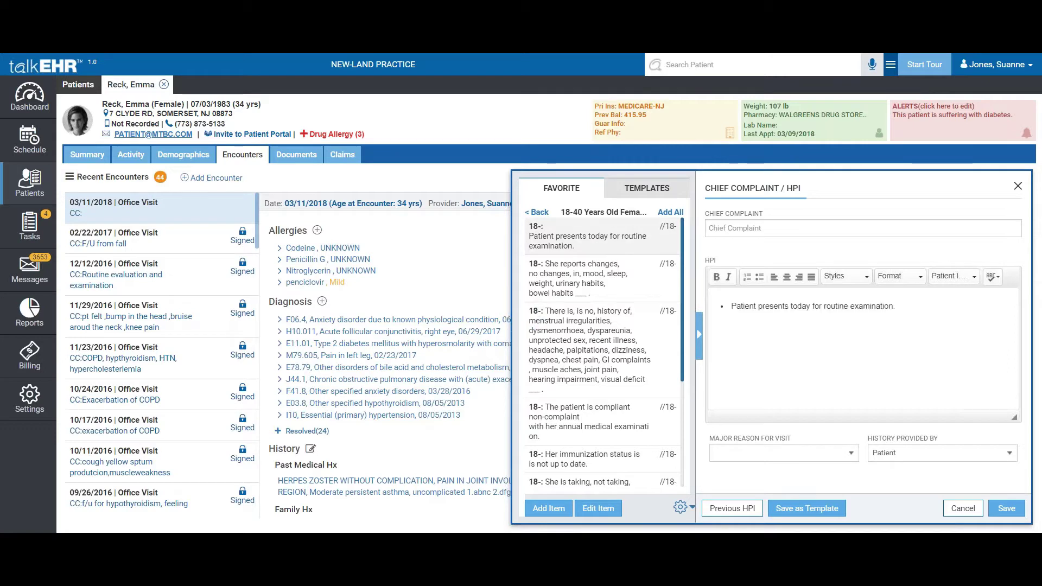
{"action": "left_click", "coordinate": [588, 283]}
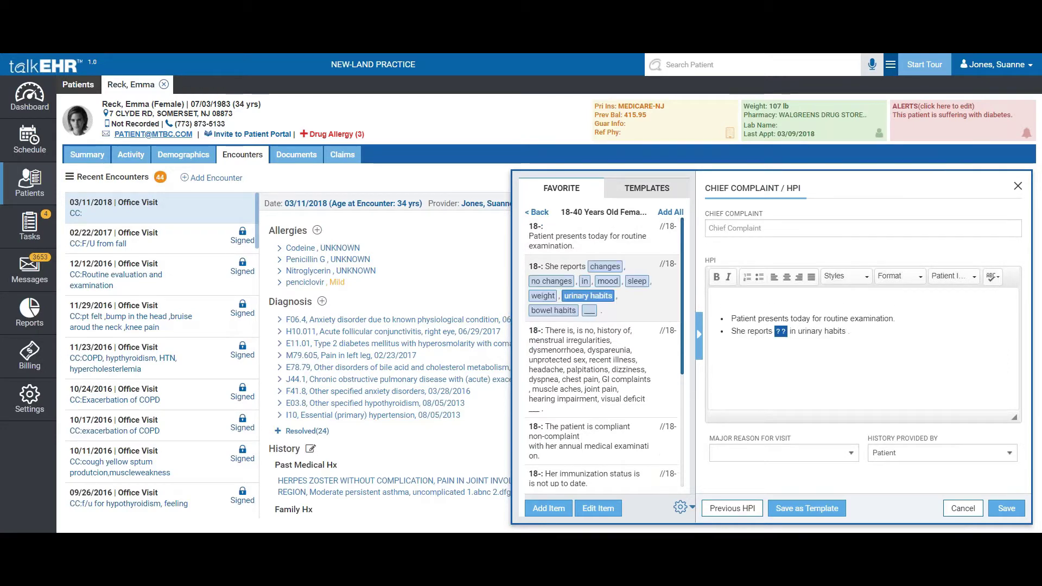
{"action": "left_click", "coordinate": [605, 266]}
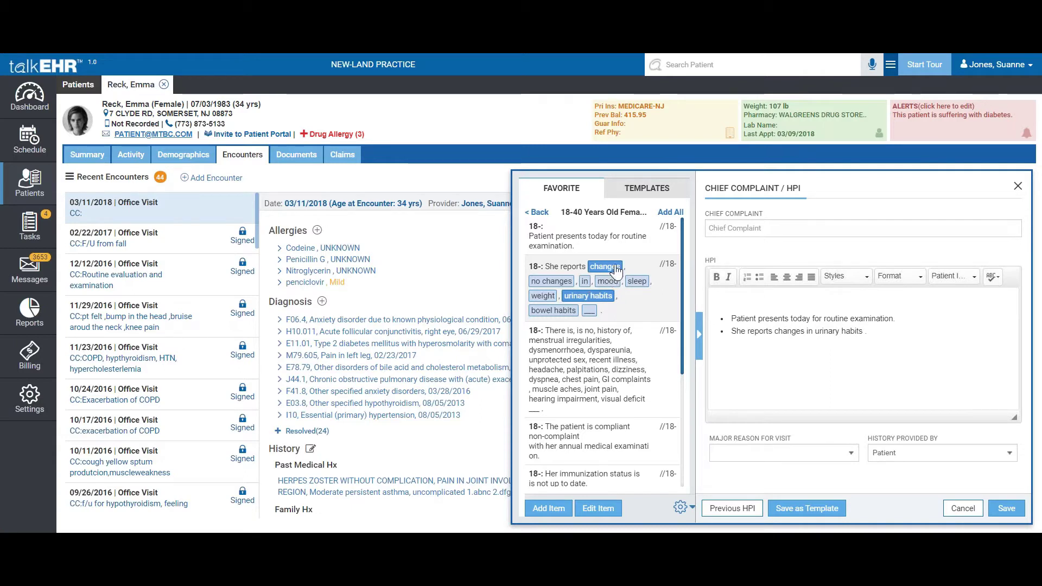
Try adding "no changes", weight and "There is no history of menstrual irregularities and dyspnea" to the HPI, and close the editor without saving
{"action": "left_click", "coordinate": [552, 281]}
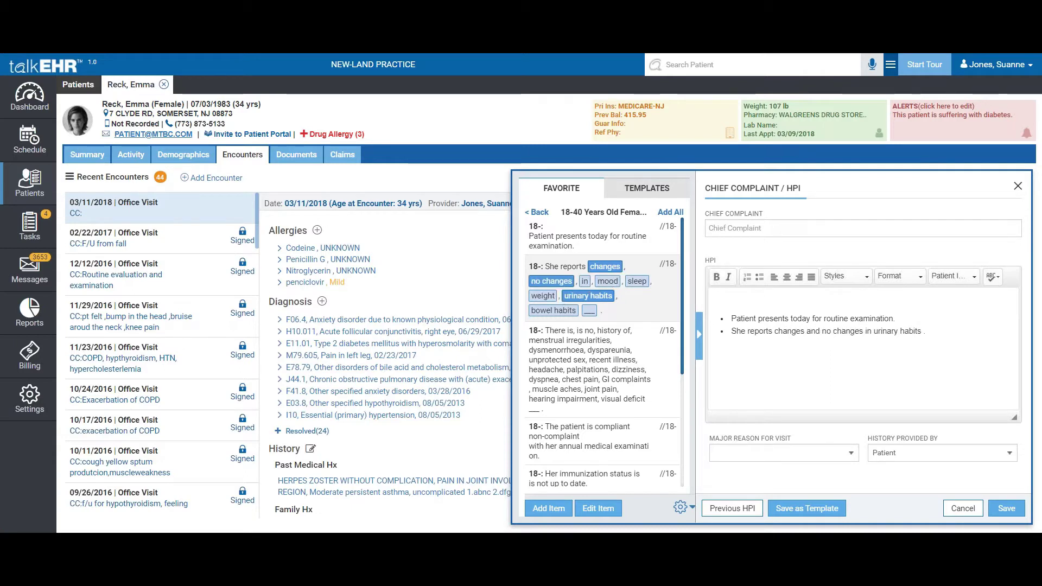
{"action": "left_click", "coordinate": [543, 296]}
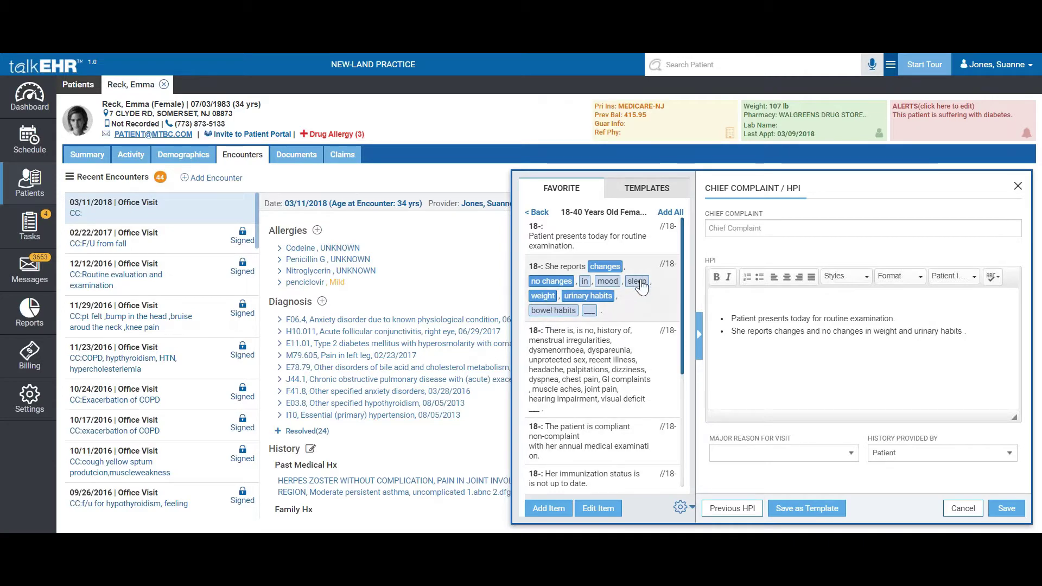
{"action": "left_click", "coordinate": [606, 345]}
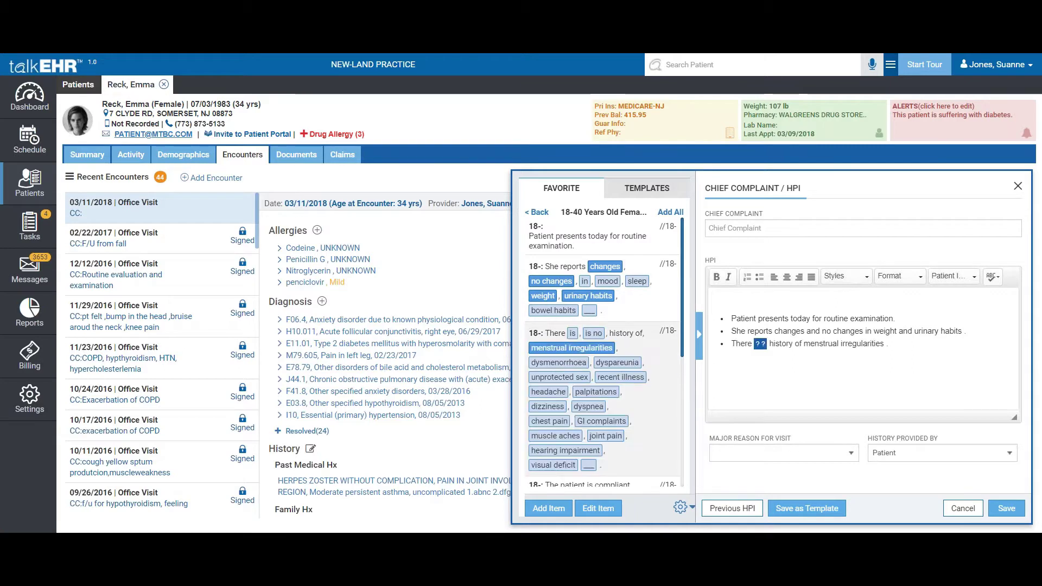
{"action": "left_click", "coordinate": [591, 411]}
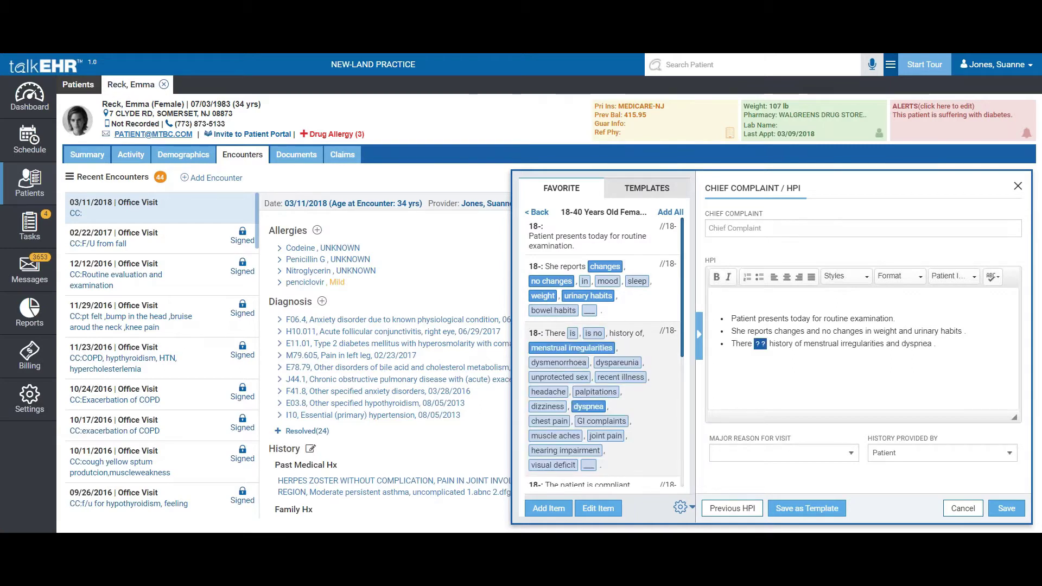
{"action": "left_click", "coordinate": [593, 333]}
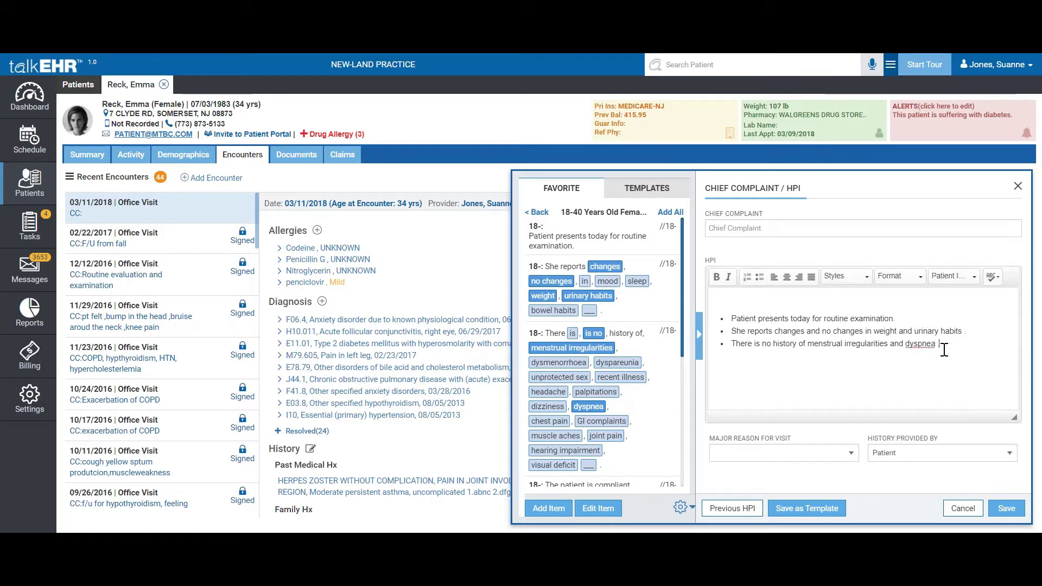
{"action": "left_click_drag", "start_coordinate": [940, 344], "coordinate": [730, 303]}
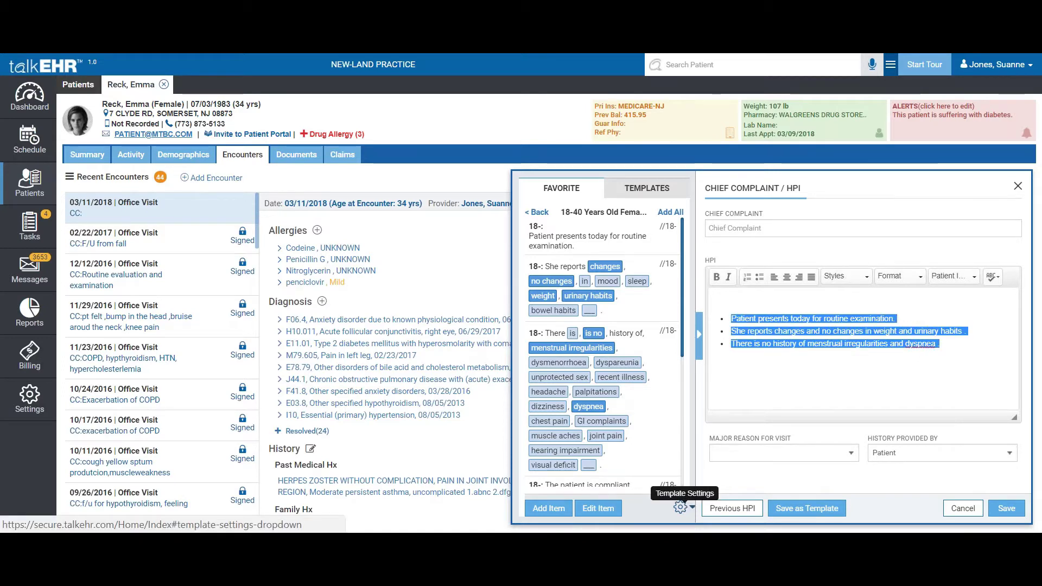
{"action": "left_click", "coordinate": [680, 506]}
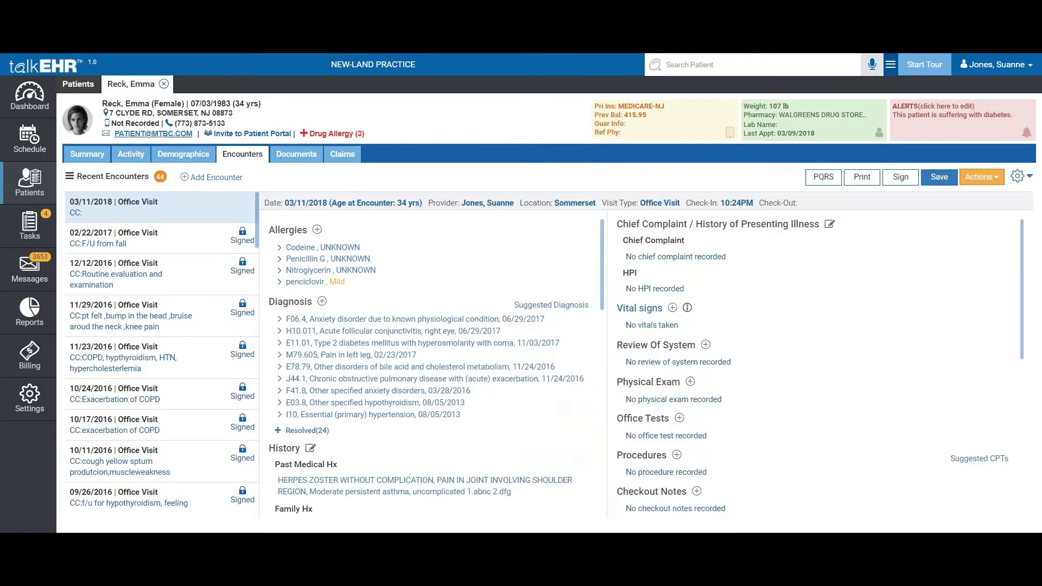
Examine the Vital Signs form, including the BP site, BP position, temperature source and oxygen source choices, and close it without saving
{"action": "left_click", "coordinate": [673, 308]}
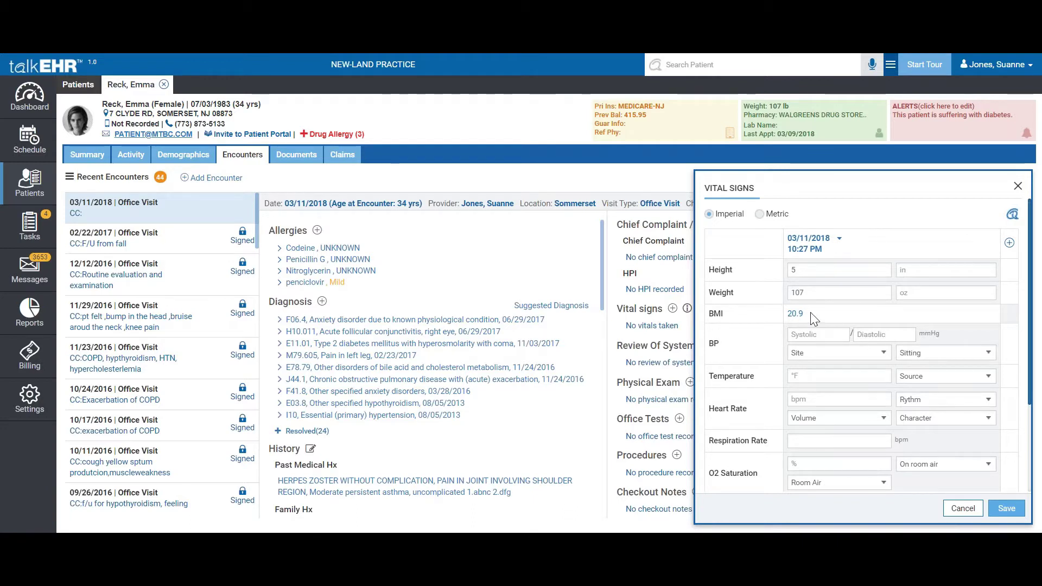
{"action": "left_click", "coordinate": [884, 352]}
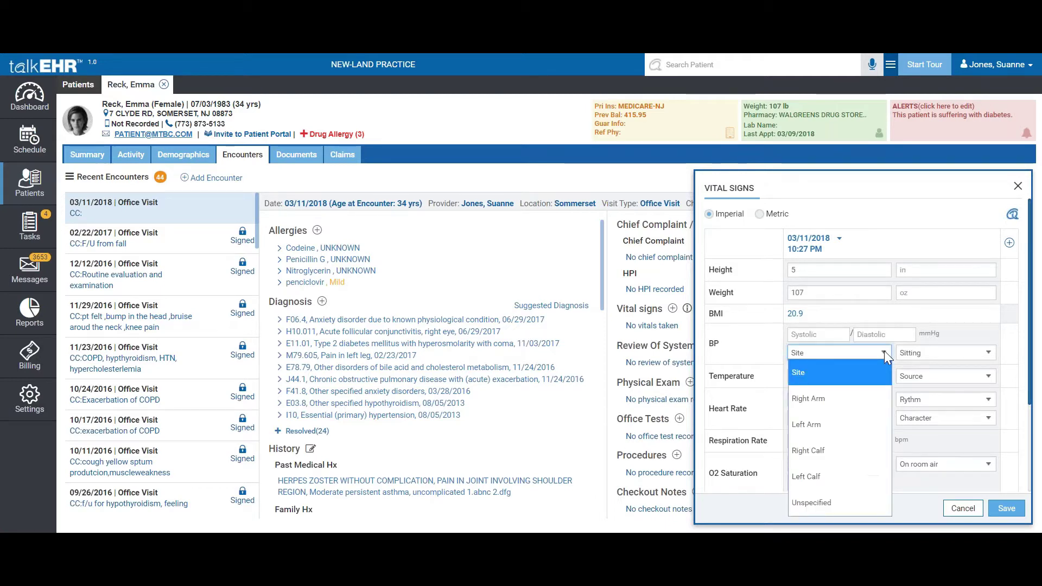
{"action": "left_click", "coordinate": [883, 352]}
{"action": "left_click", "coordinate": [960, 353]}
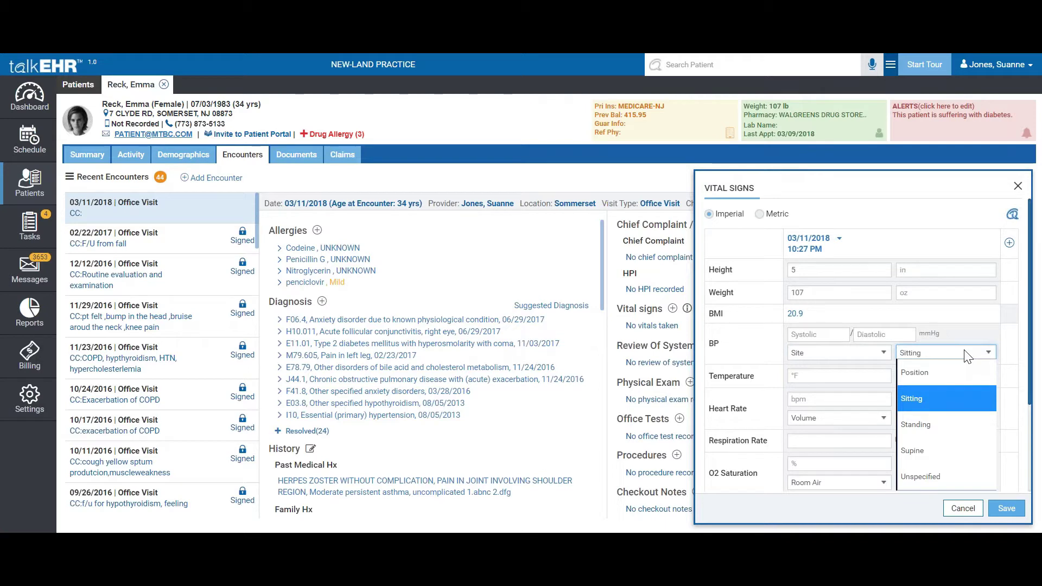
{"action": "left_click", "coordinate": [965, 355]}
{"action": "left_click", "coordinate": [911, 375]}
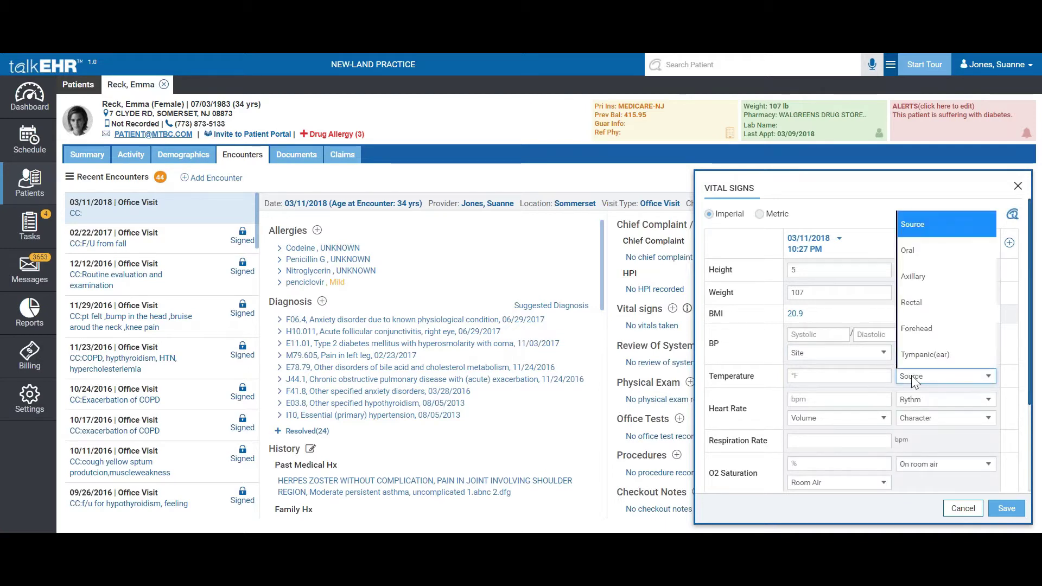
{"action": "left_click", "coordinate": [910, 375]}
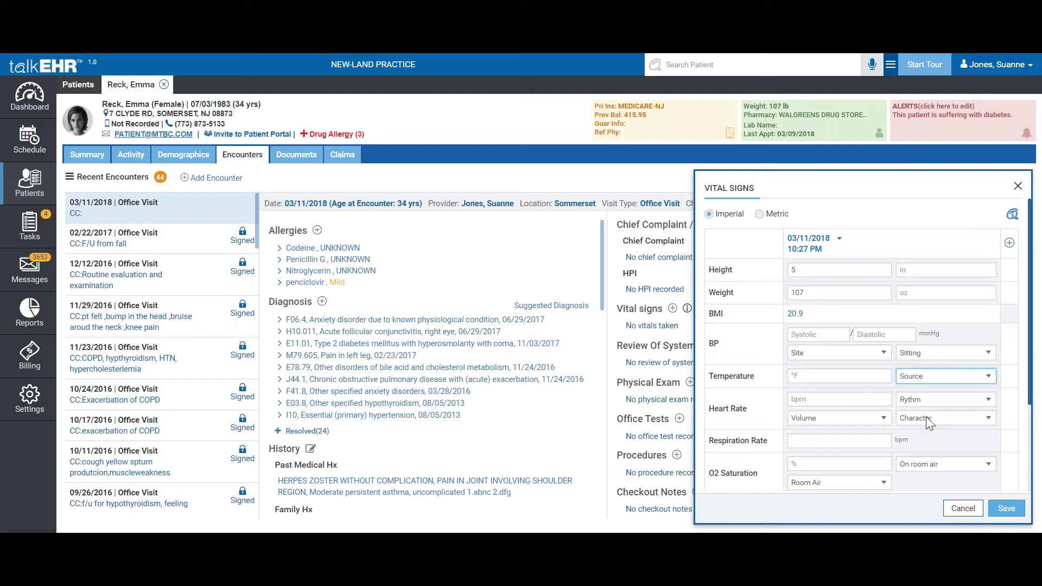
{"action": "scroll", "coordinate": [926, 415], "scroll_direction": "down", "scroll_amount": 3}
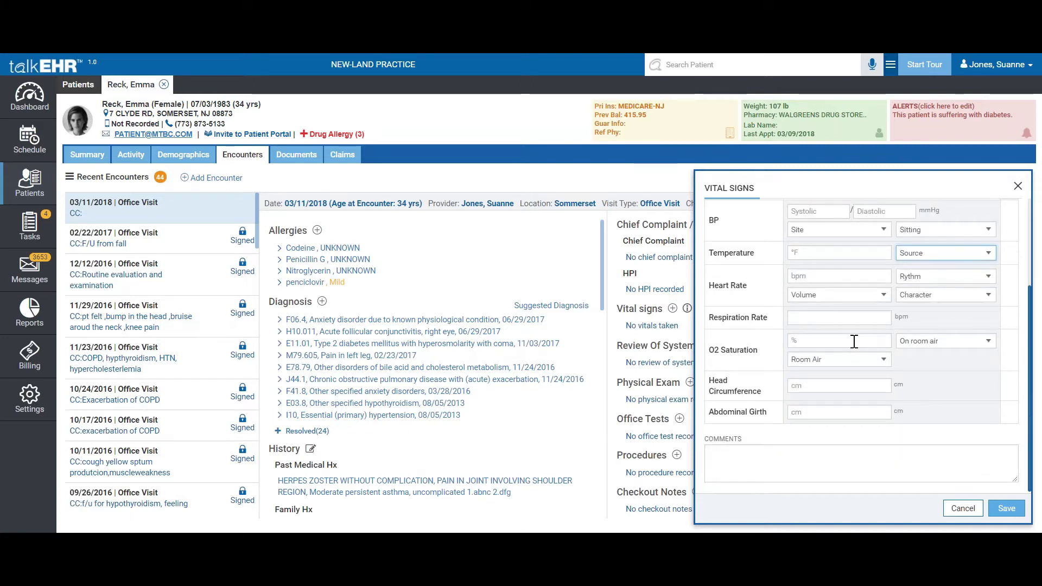
{"action": "left_click", "coordinate": [934, 345]}
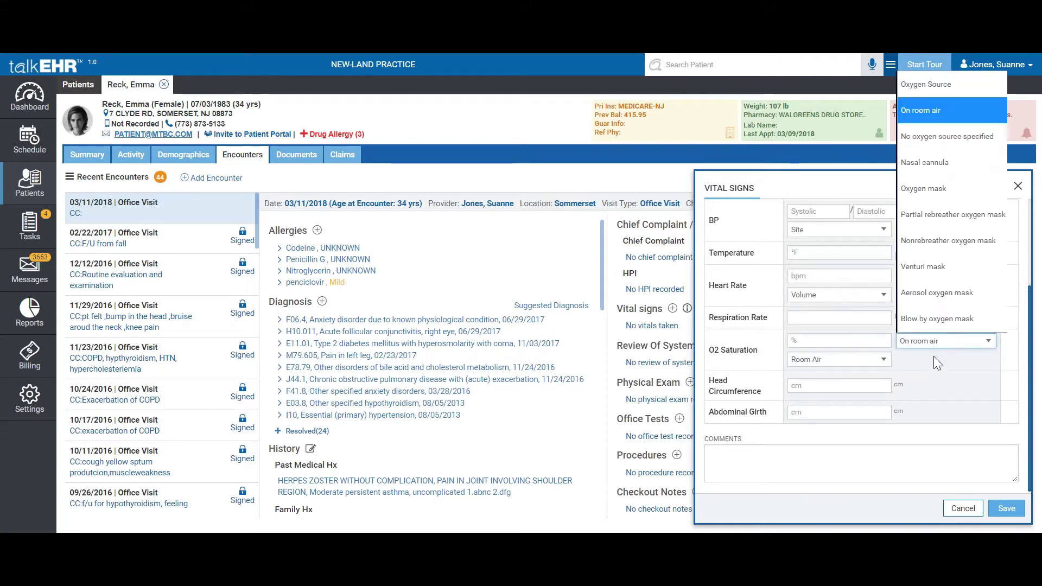
{"action": "left_click", "coordinate": [934, 357]}
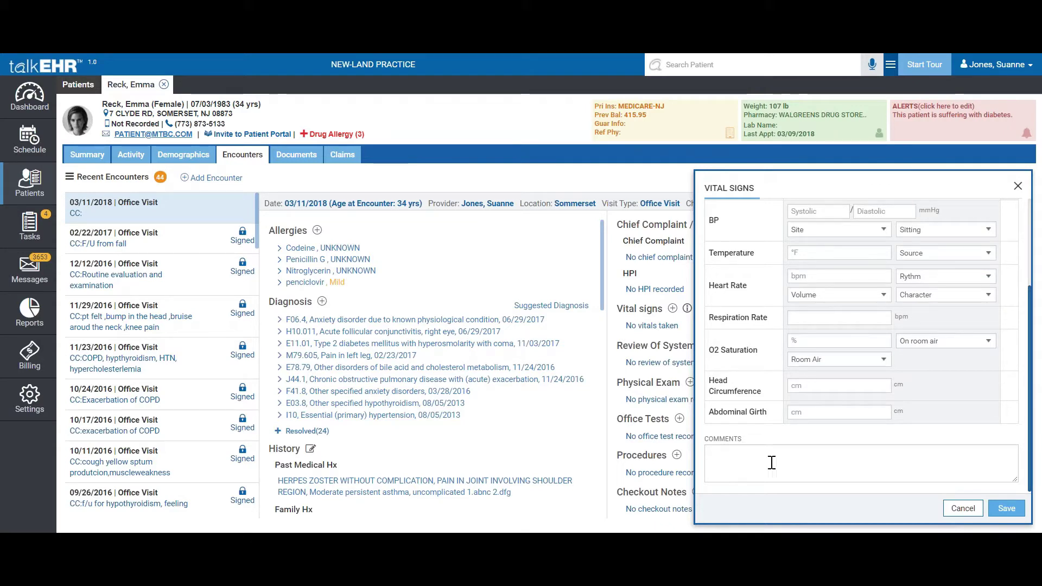
{"action": "left_click", "coordinate": [963, 508]}
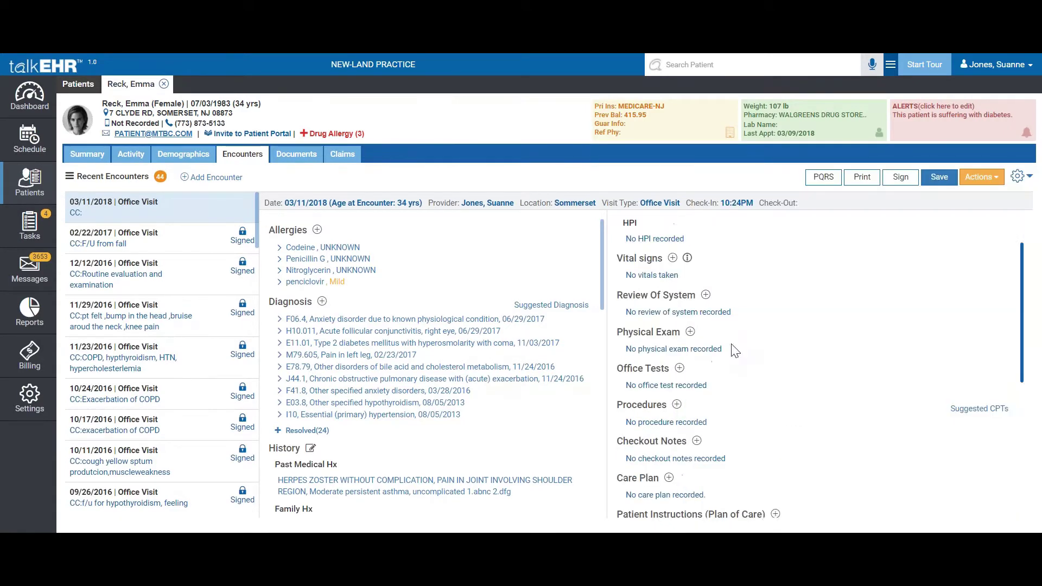
Start the Review of System and record all Eyes symptoms as denied except a positive Sore Eyes
{"action": "left_click", "coordinate": [706, 290]}
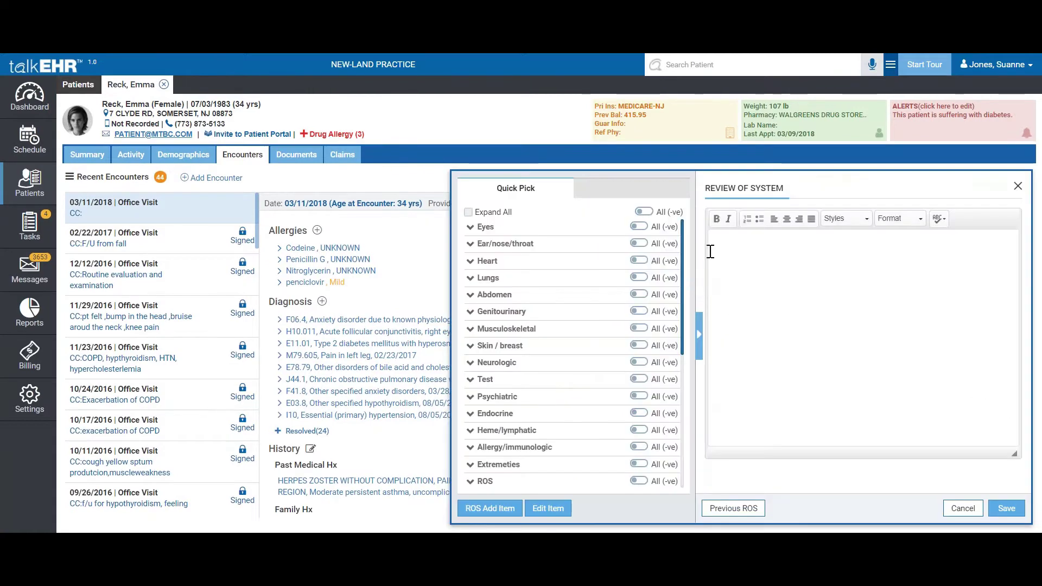
{"action": "left_click", "coordinate": [470, 228]}
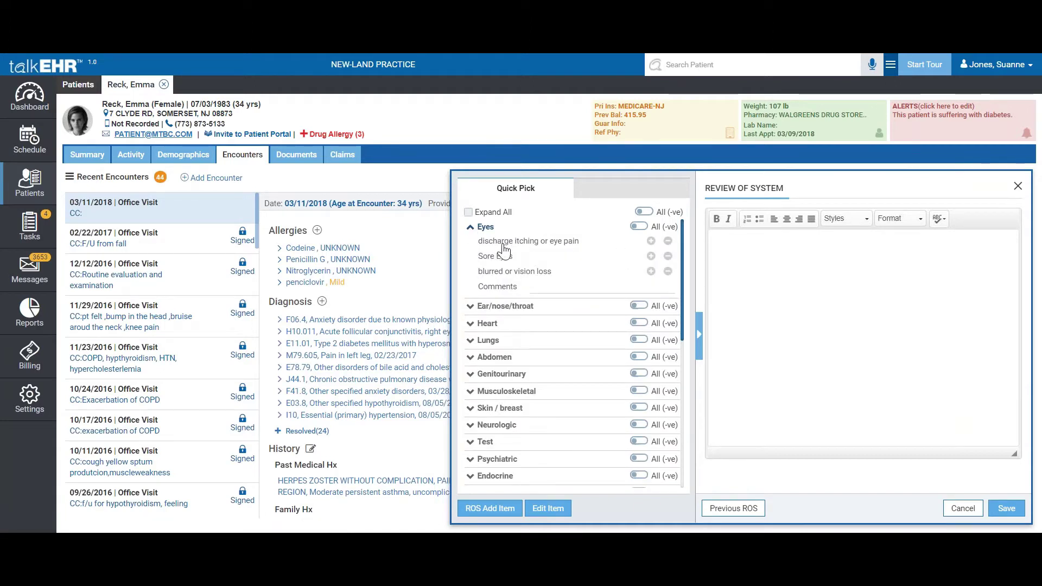
{"action": "left_click", "coordinate": [650, 241]}
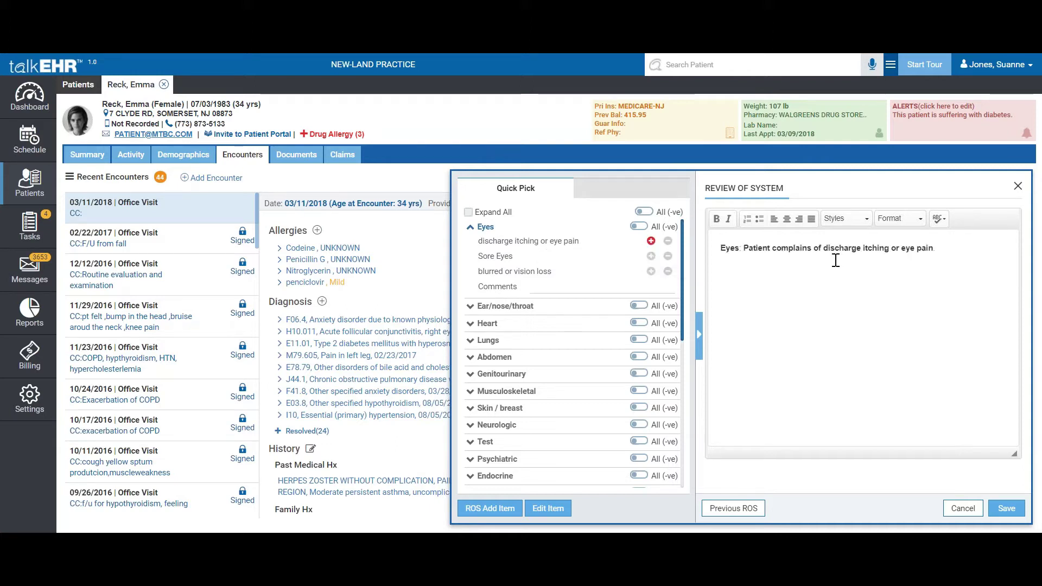
{"action": "left_click", "coordinate": [638, 226]}
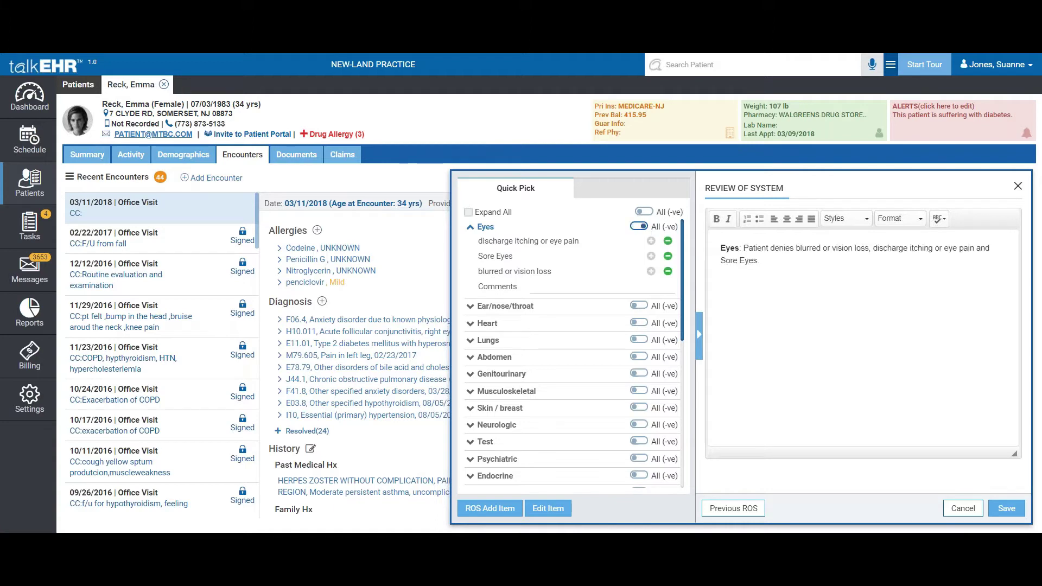
{"action": "left_click_drag", "start_coordinate": [744, 248], "coordinate": [758, 261]}
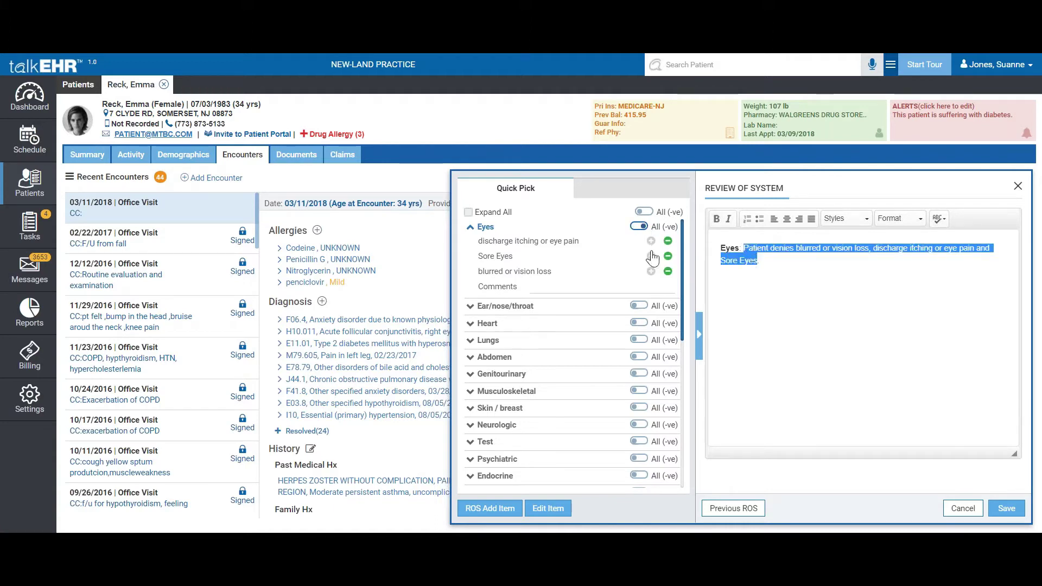
{"action": "left_click", "coordinate": [766, 271]}
{"action": "left_click", "coordinate": [650, 255]}
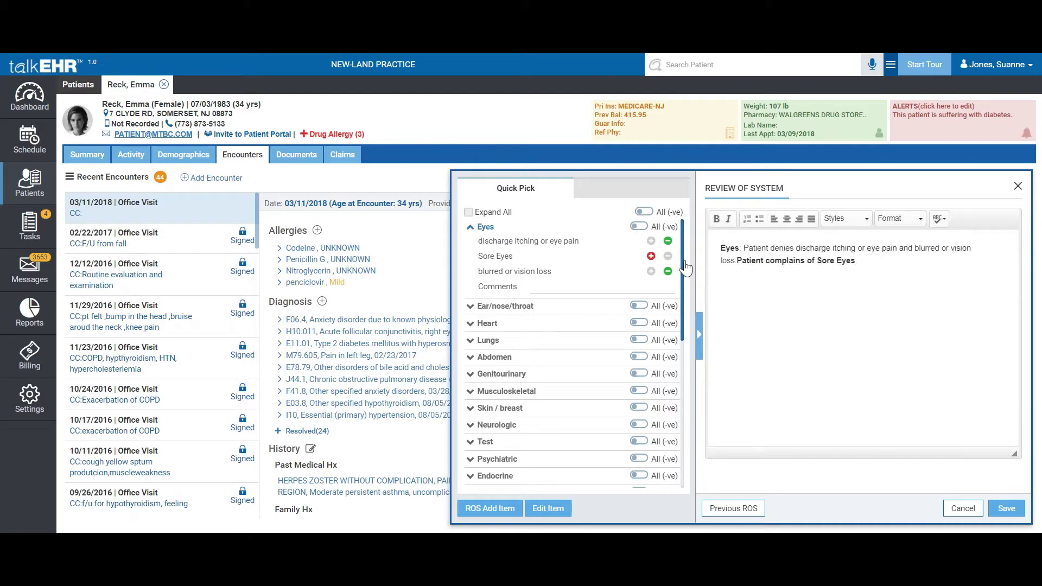
Apply the overall all-negative setting to the Review of System and expand all categories to look through their symptoms
{"action": "left_click", "coordinate": [648, 216]}
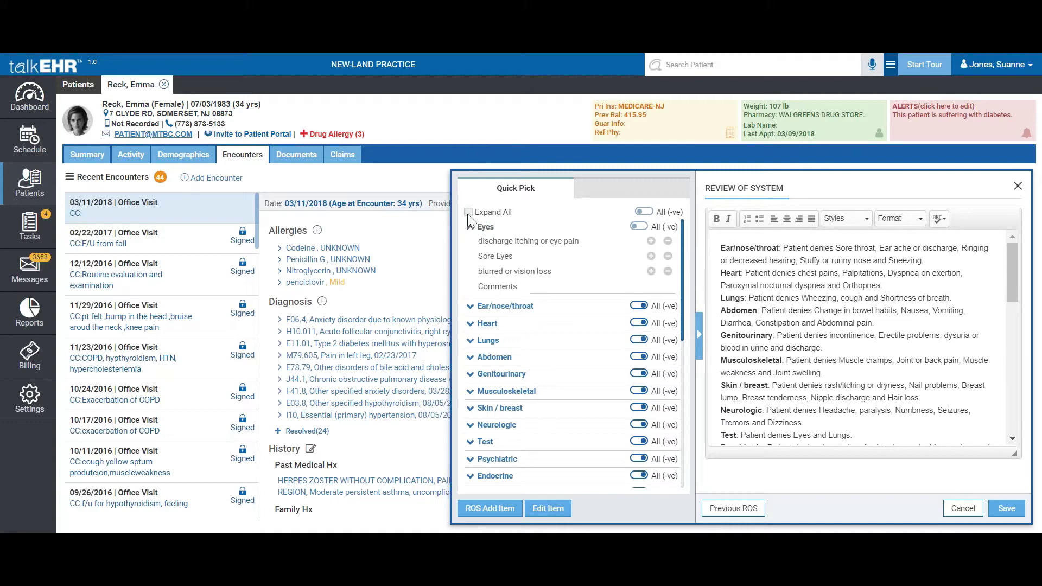
{"action": "left_click", "coordinate": [468, 212]}
{"action": "scroll", "coordinate": [557, 353], "scroll_direction": "down", "scroll_amount": 5}
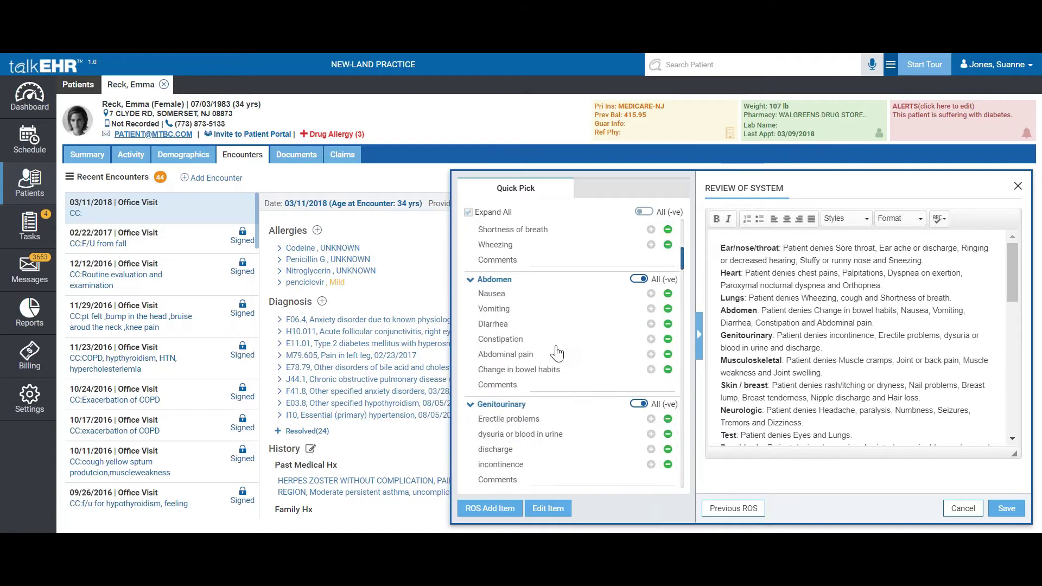
{"action": "scroll", "coordinate": [558, 352], "scroll_direction": "down", "scroll_amount": 8}
{"action": "scroll", "coordinate": [555, 352], "scroll_direction": "up", "scroll_amount": 15}
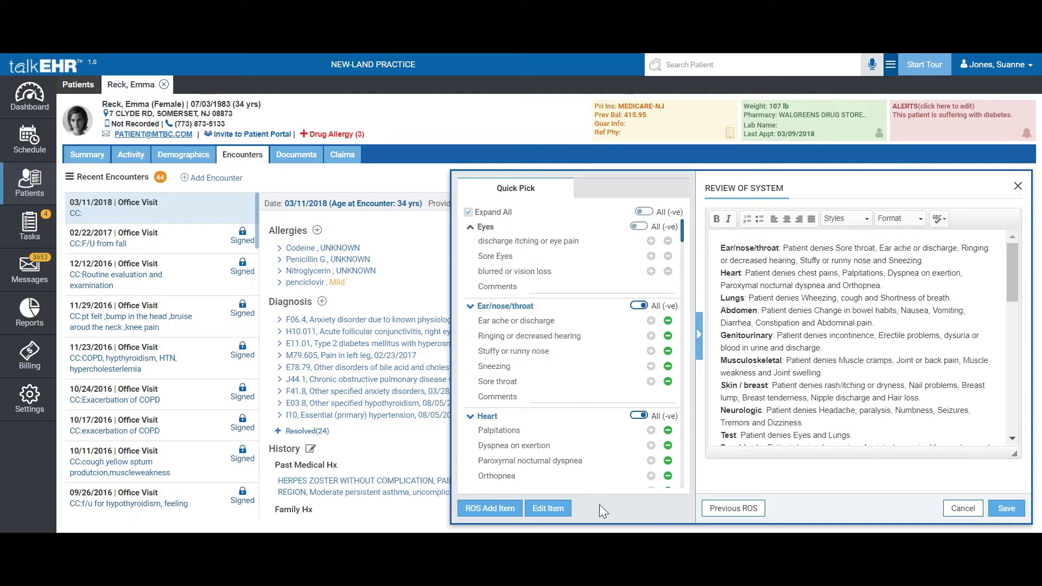
Add a Review of System item named "test" with sub items "lung" and "heart", and expand it to check its sub items
{"action": "left_click", "coordinate": [510, 509]}
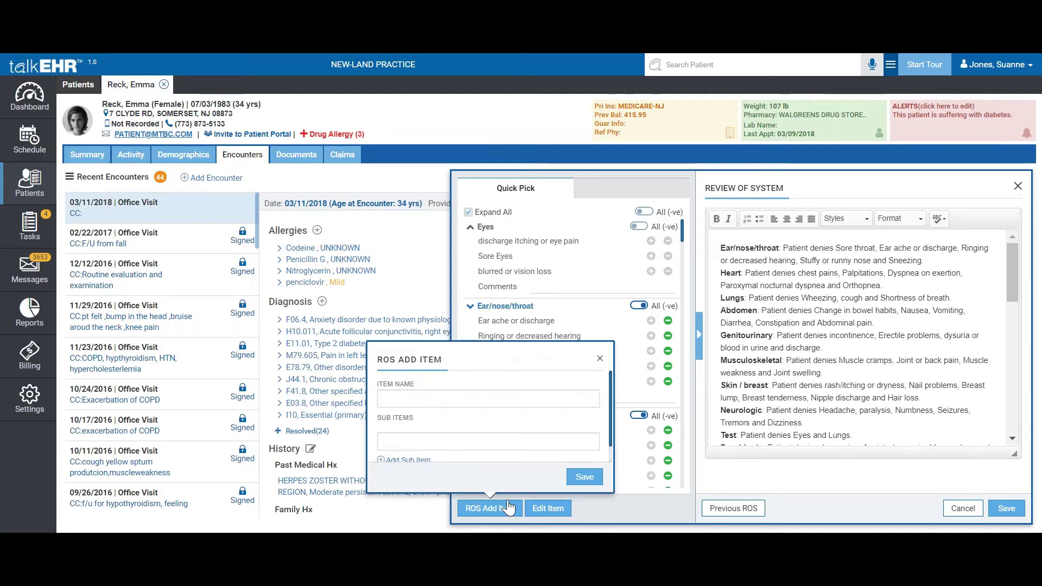
{"action": "left_click", "coordinate": [537, 401]}
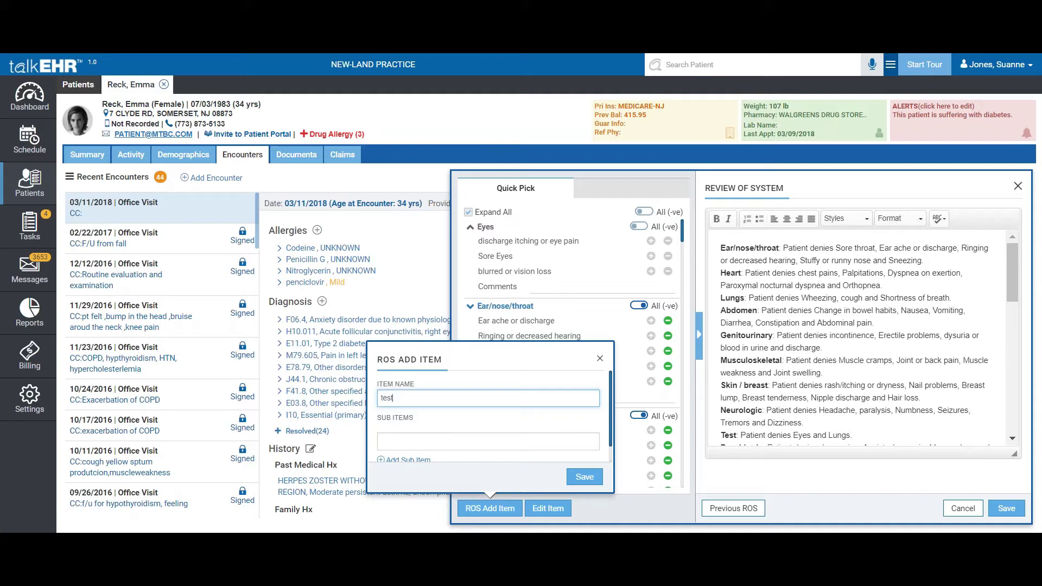
{"action": "left_click", "coordinate": [488, 448]}
{"action": "type", "text": "lung"}
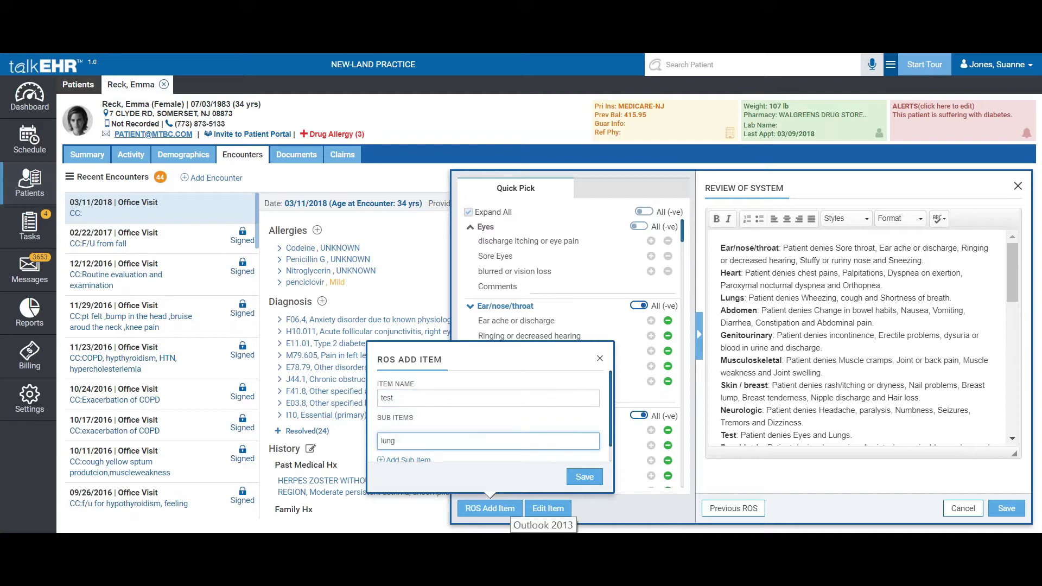
{"action": "key", "text": "Return"}
{"action": "left_click", "coordinate": [412, 442]}
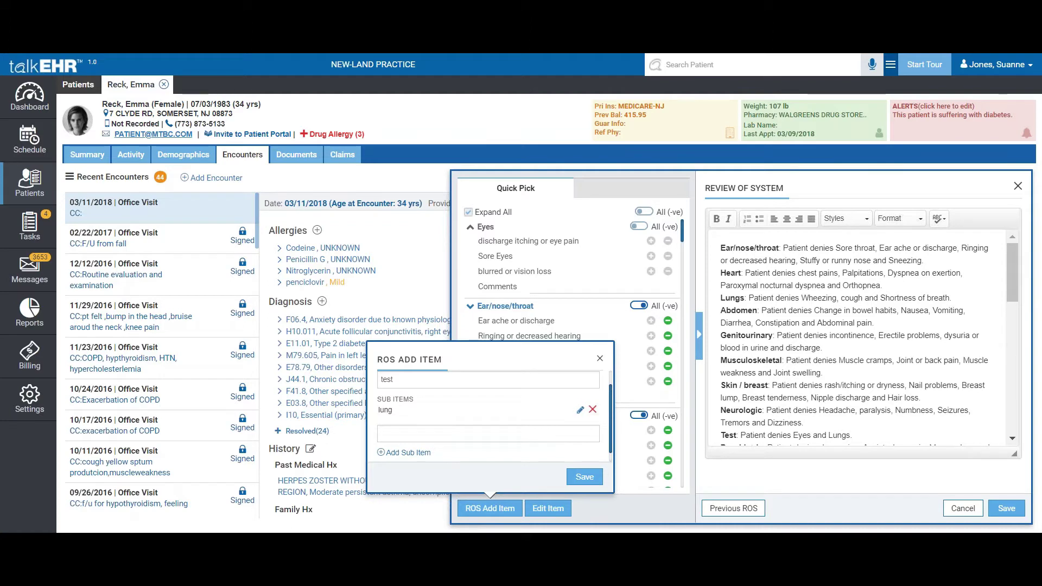
{"action": "left_click", "coordinate": [551, 431]}
{"action": "type", "text": "hea"}
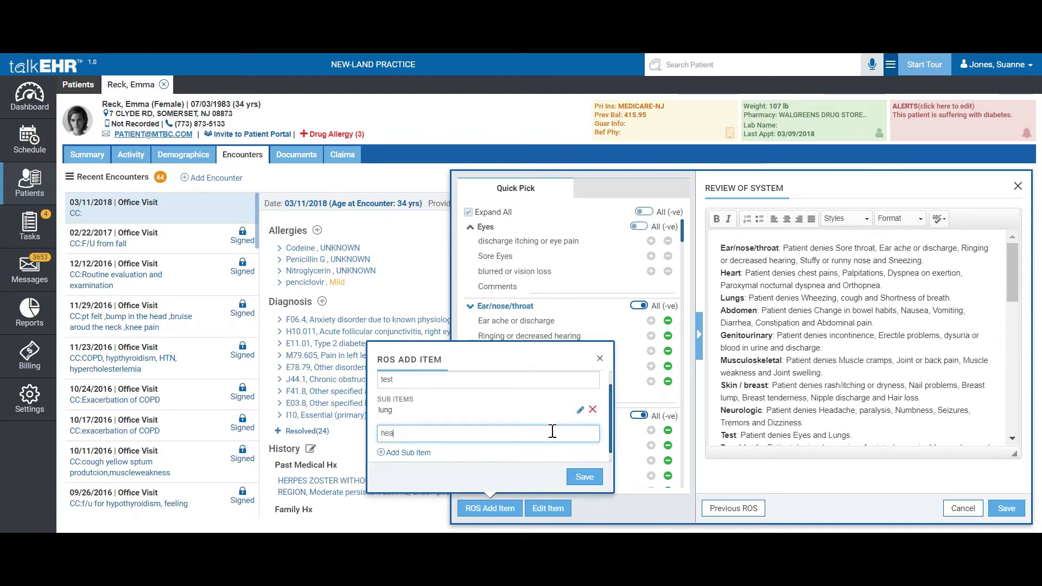
{"action": "type", "text": "rt"}
{"action": "left_click", "coordinate": [582, 477]}
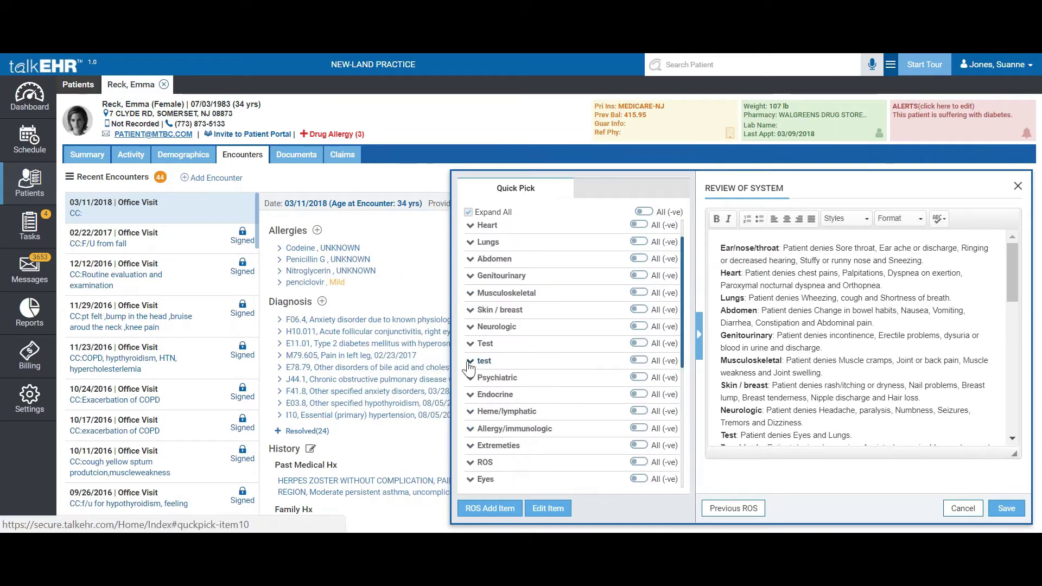
{"action": "left_click", "coordinate": [471, 361]}
{"action": "left_click", "coordinate": [485, 343]}
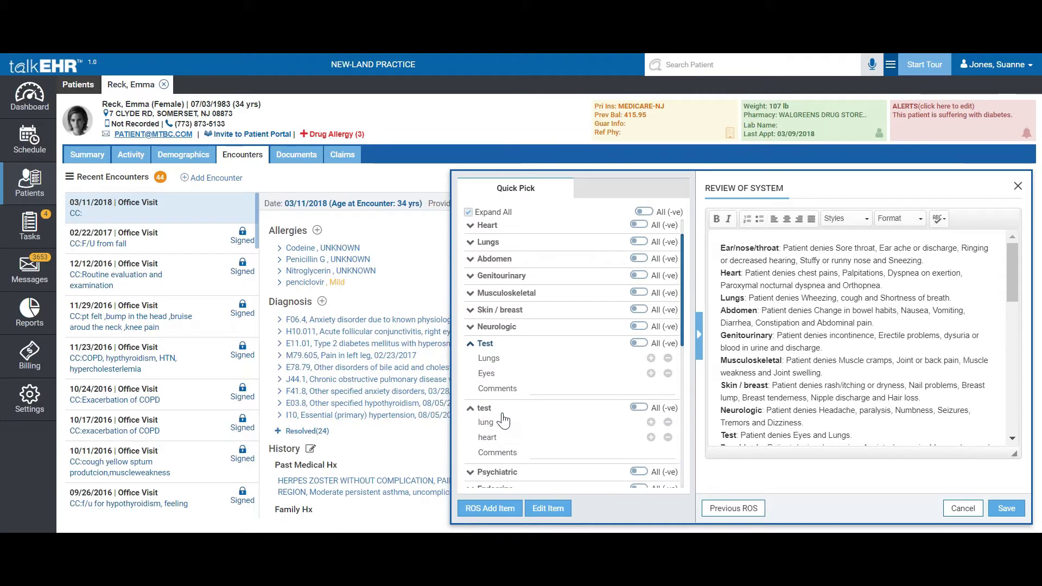
Open the Review of System item "Test" for editing, look through its sub items, and close the item and the review without saving
{"action": "left_click", "coordinate": [547, 508]}
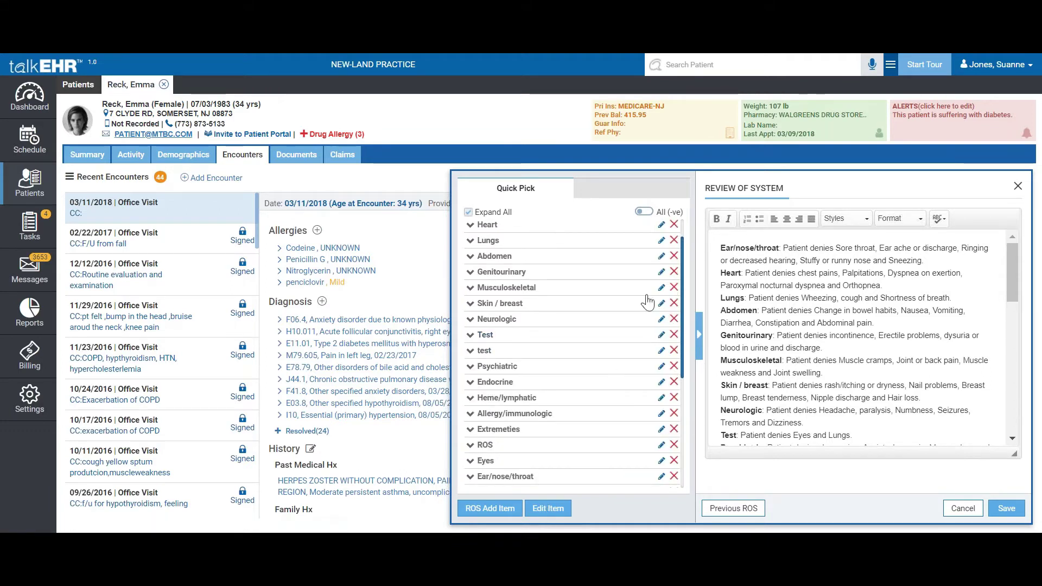
{"action": "left_click", "coordinate": [661, 335]}
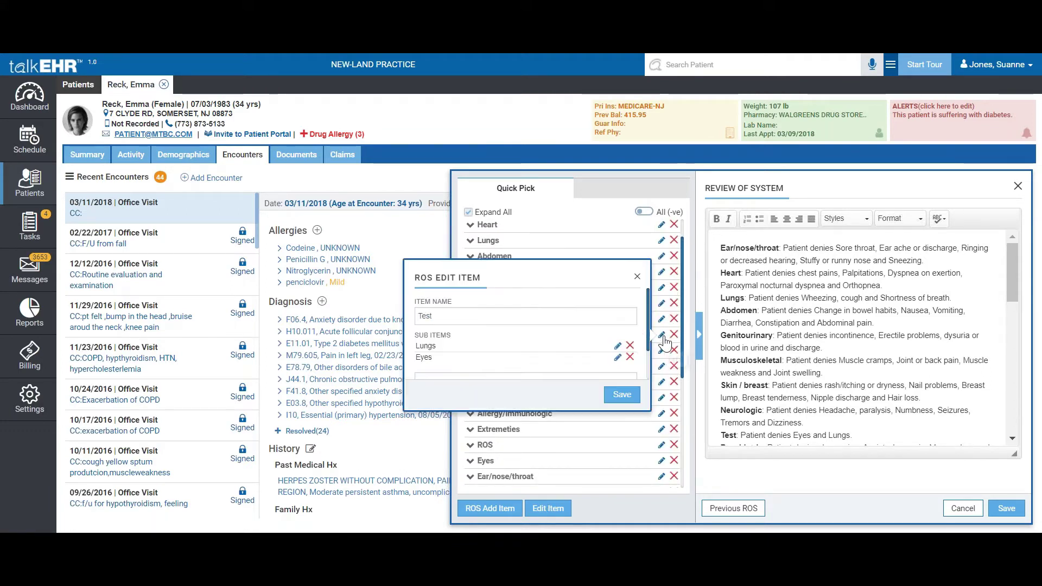
{"action": "scroll", "coordinate": [515, 348], "scroll_direction": "down", "scroll_amount": 1}
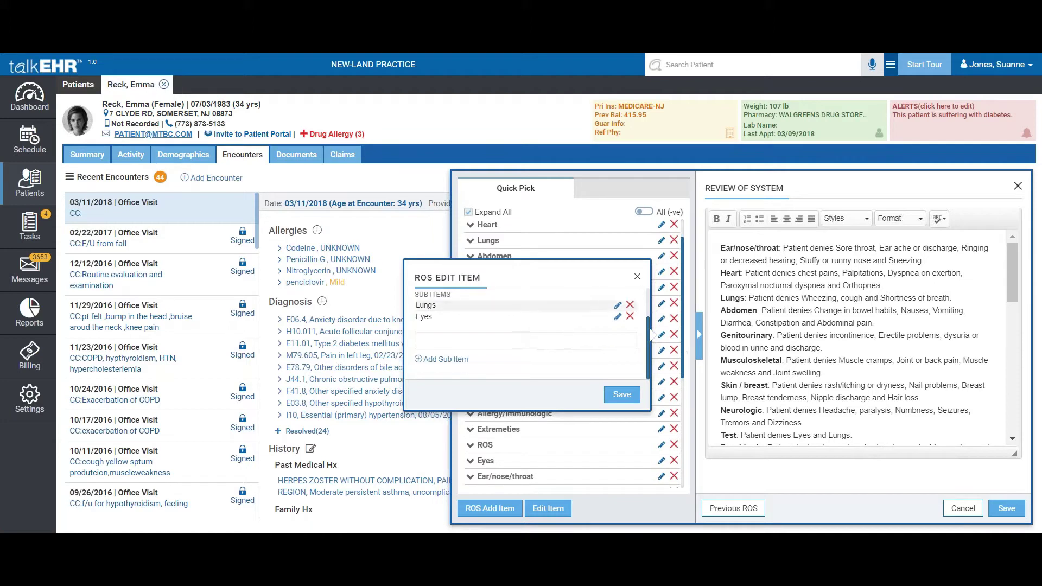
{"action": "left_click", "coordinate": [630, 305]}
{"action": "left_click", "coordinate": [637, 277]}
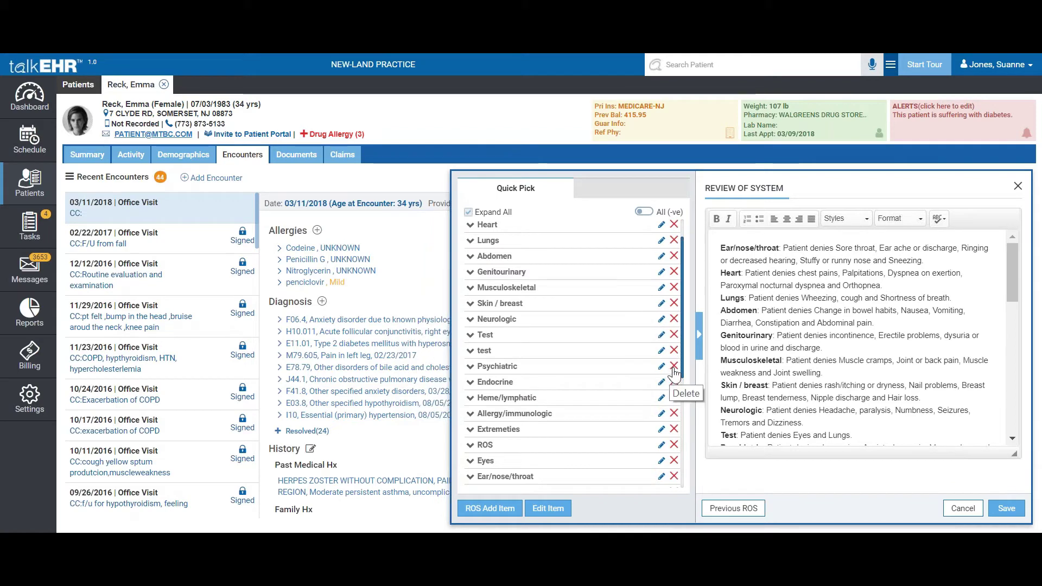
{"action": "left_click", "coordinate": [962, 508]}
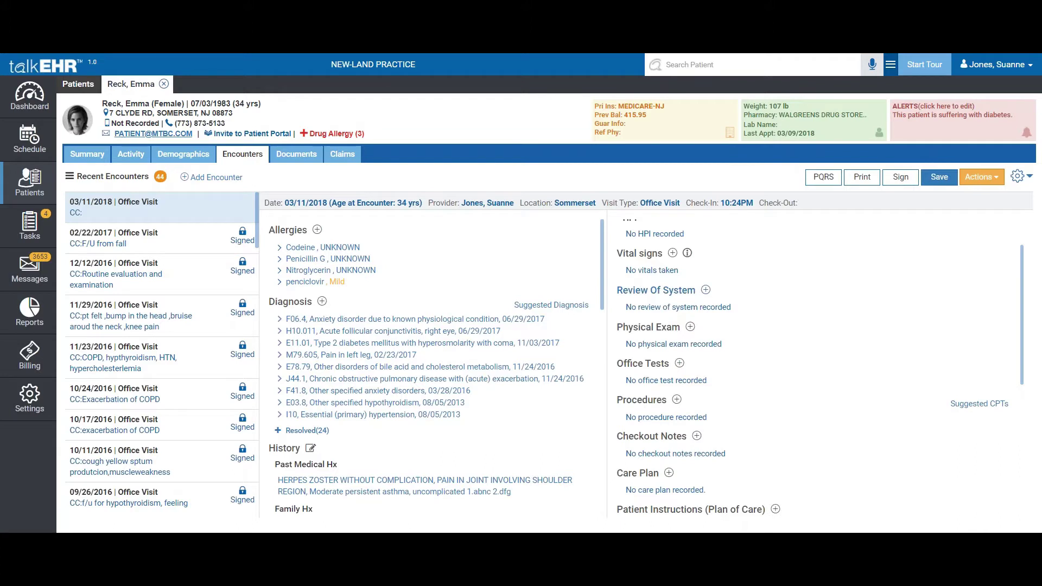
Reopen the Review of System and try to load the patient's previous Review of System
{"action": "left_click", "coordinate": [655, 290]}
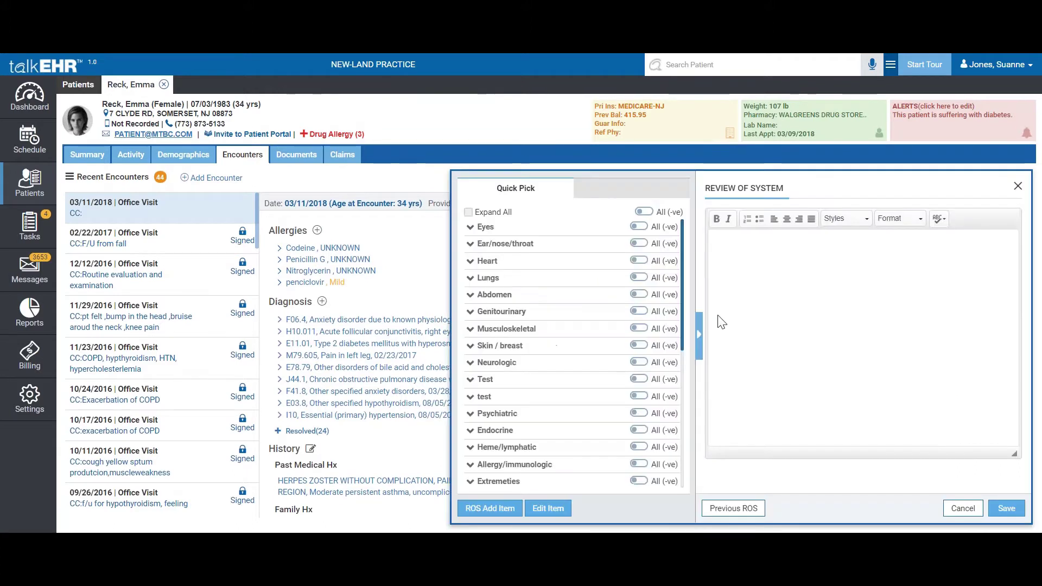
{"action": "left_click", "coordinate": [739, 512]}
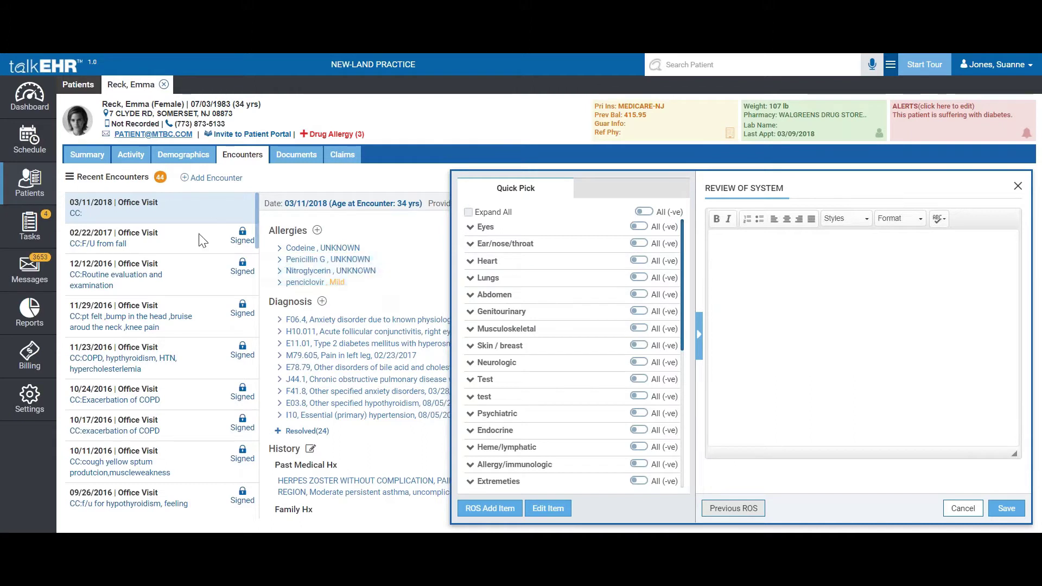
{"action": "left_click", "coordinate": [752, 505]}
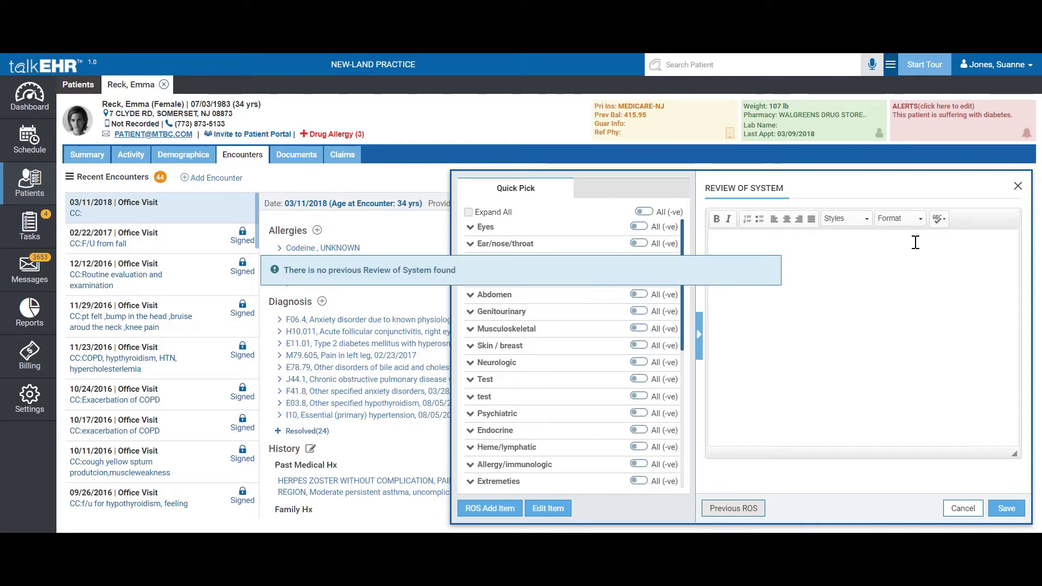
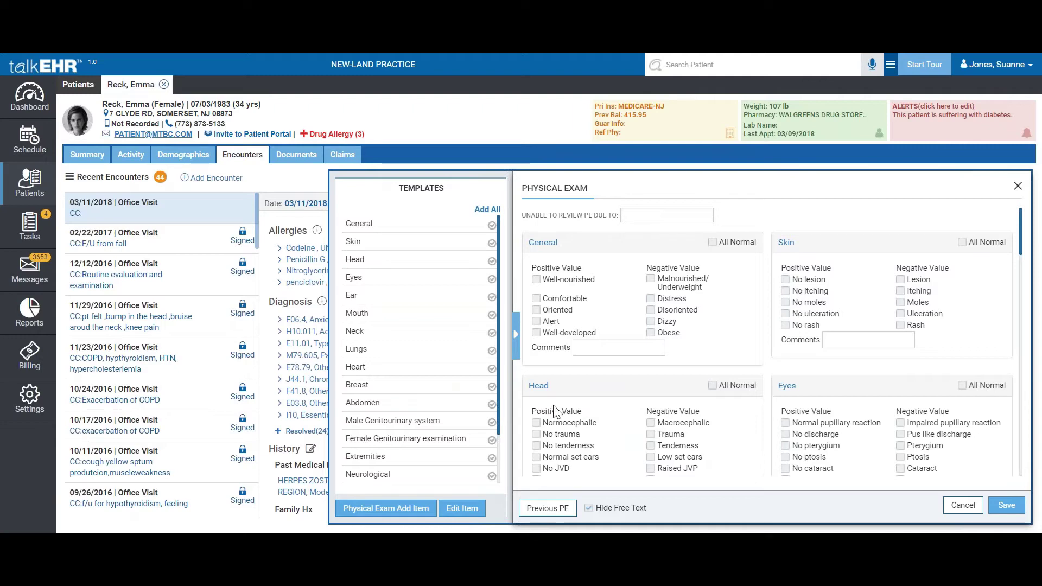
Examine the Physical Exam sections, the fields for adding a new item, and the edit and delete options of the templates
{"action": "scroll", "coordinate": [873, 324], "scroll_direction": "down", "scroll_amount": 5}
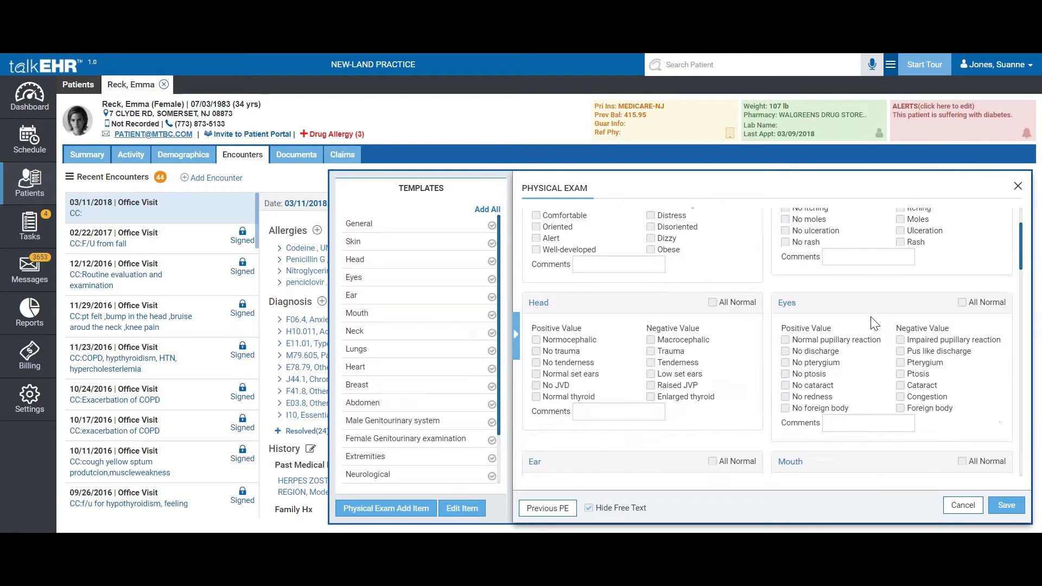
{"action": "scroll", "coordinate": [873, 324], "scroll_direction": "down", "scroll_amount": 10}
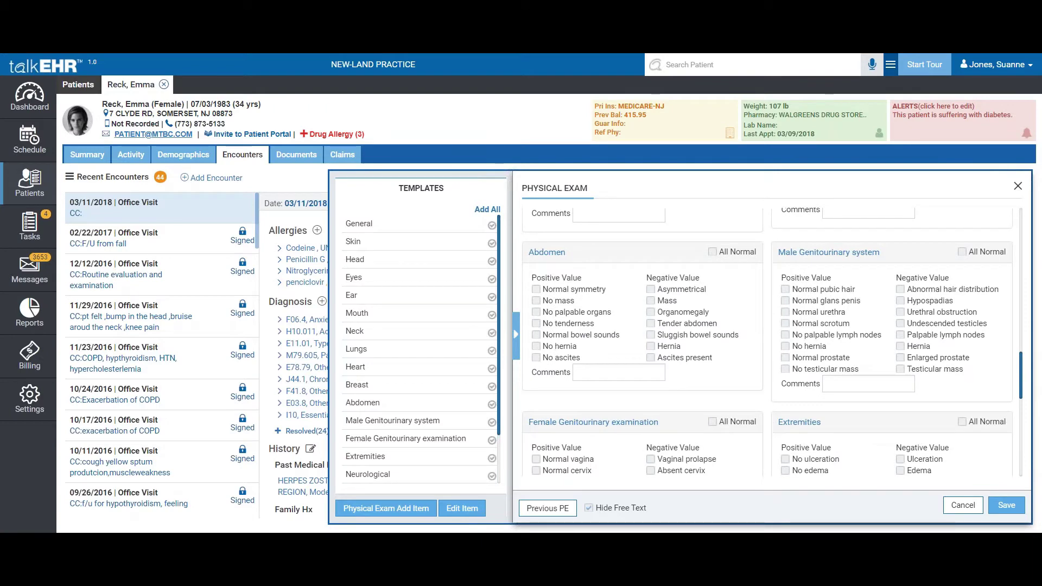
{"action": "scroll", "coordinate": [874, 324], "scroll_direction": "up", "scroll_amount": 12}
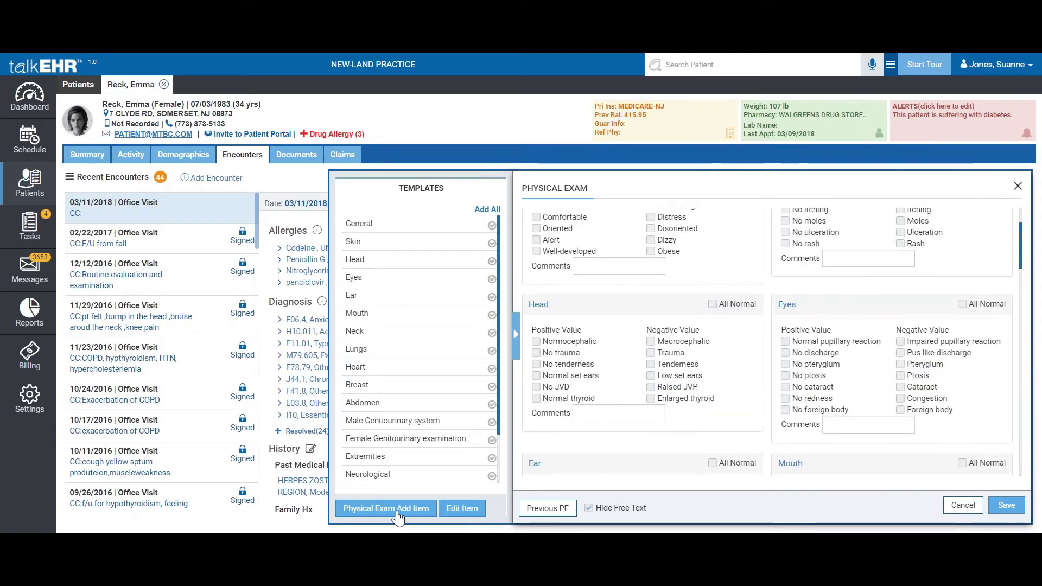
{"action": "left_click", "coordinate": [397, 516]}
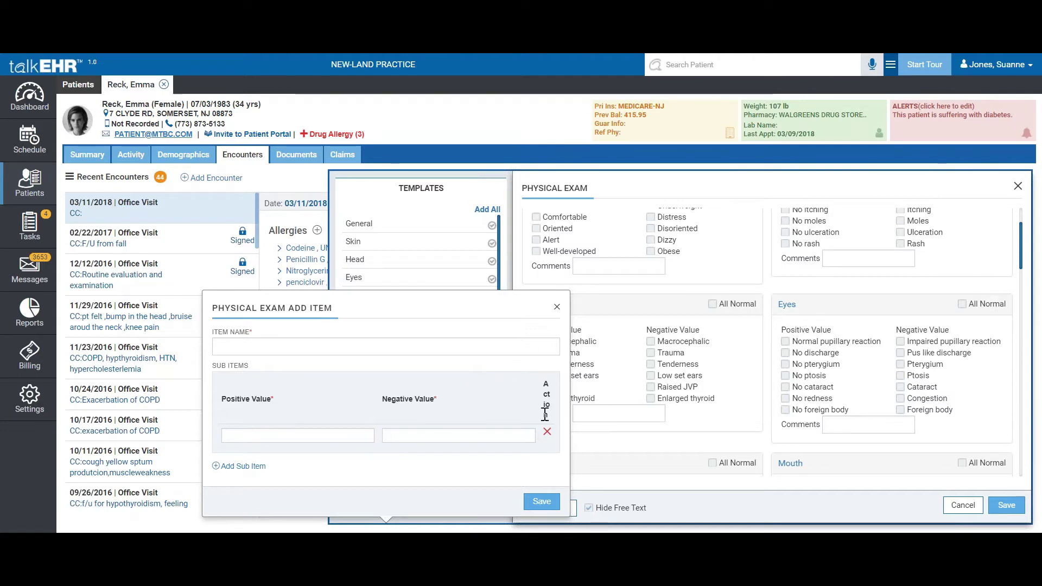
{"action": "left_click", "coordinate": [556, 307]}
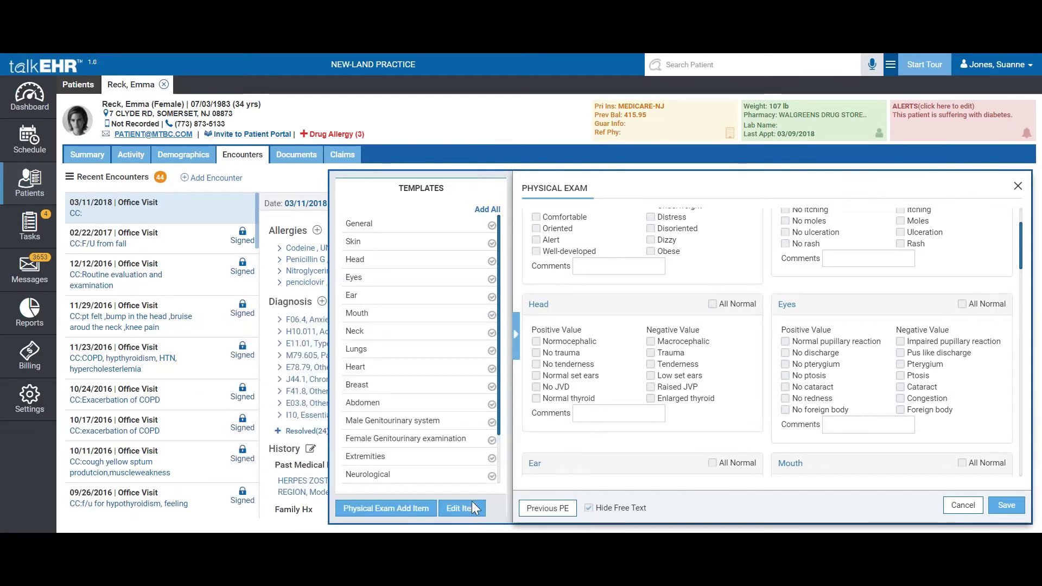
{"action": "left_click", "coordinate": [472, 502]}
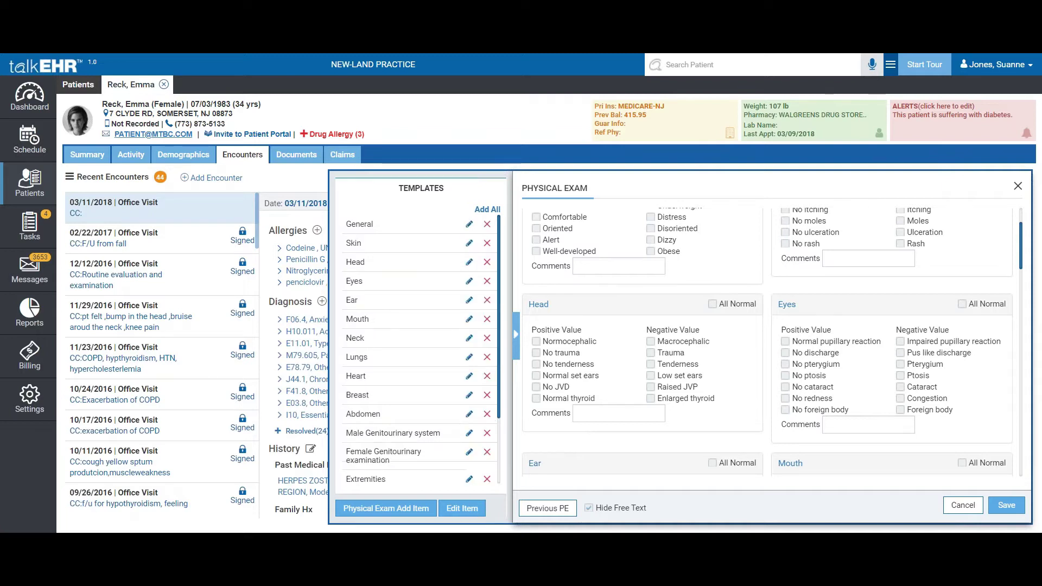
Show the Physical Exam free text, set General to All Normal, mark Distress and Dizzy as negative values, and save the exam
{"action": "left_click", "coordinate": [589, 509]}
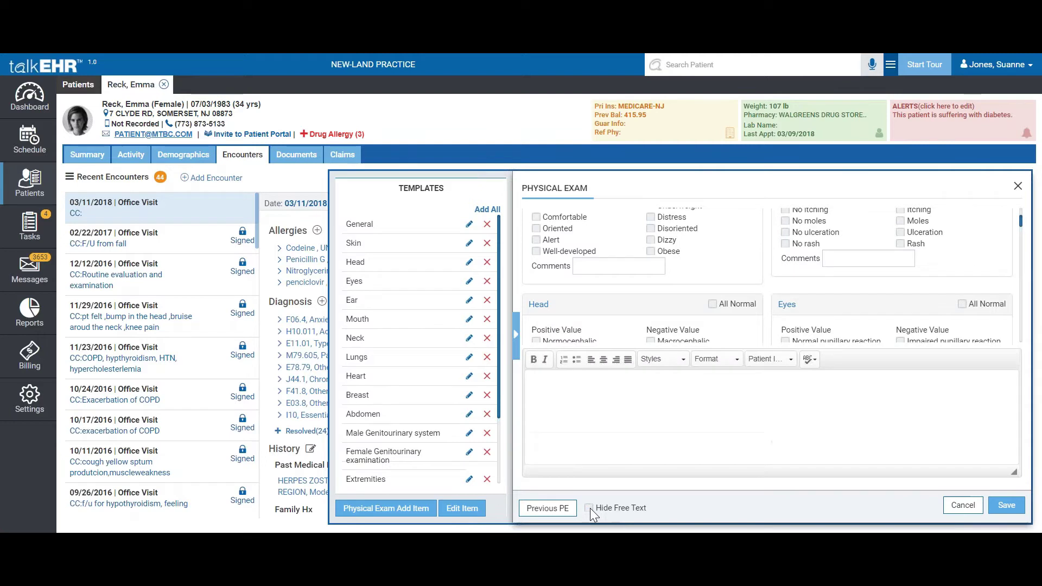
{"action": "scroll", "coordinate": [722, 323], "scroll_direction": "up", "scroll_amount": 3}
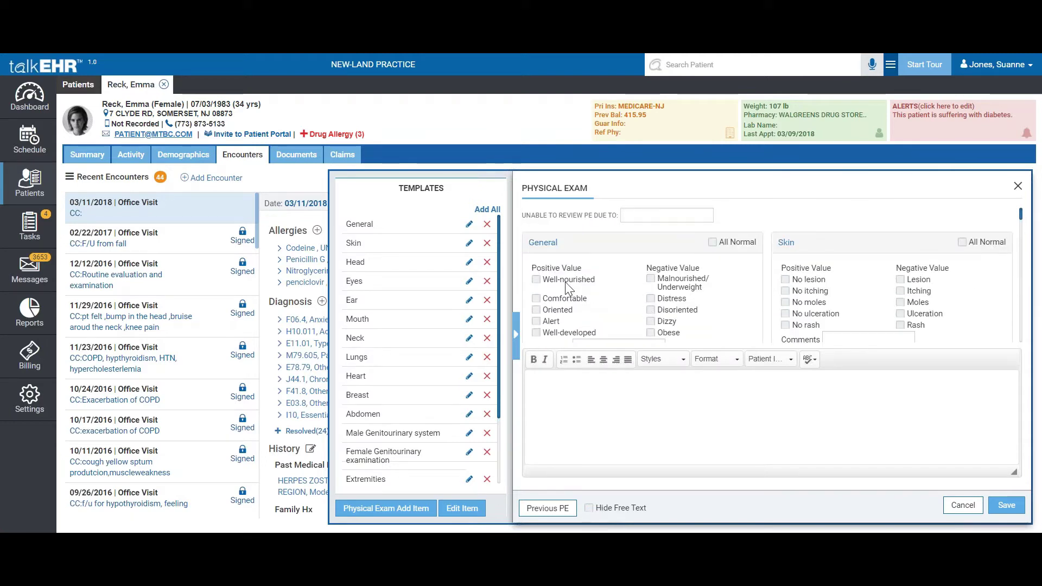
{"action": "left_click", "coordinate": [713, 243]}
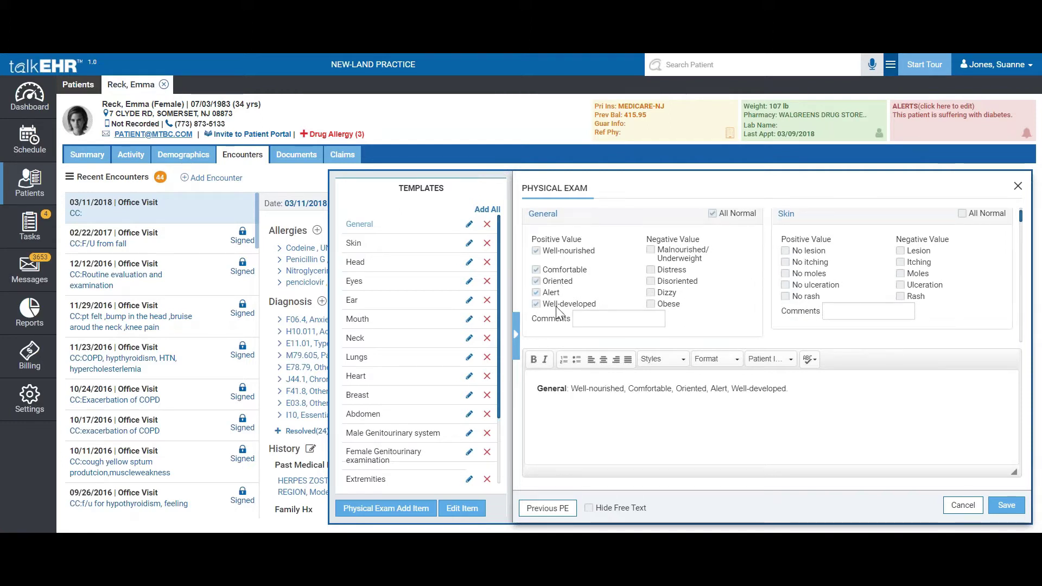
{"action": "left_click", "coordinate": [651, 270]}
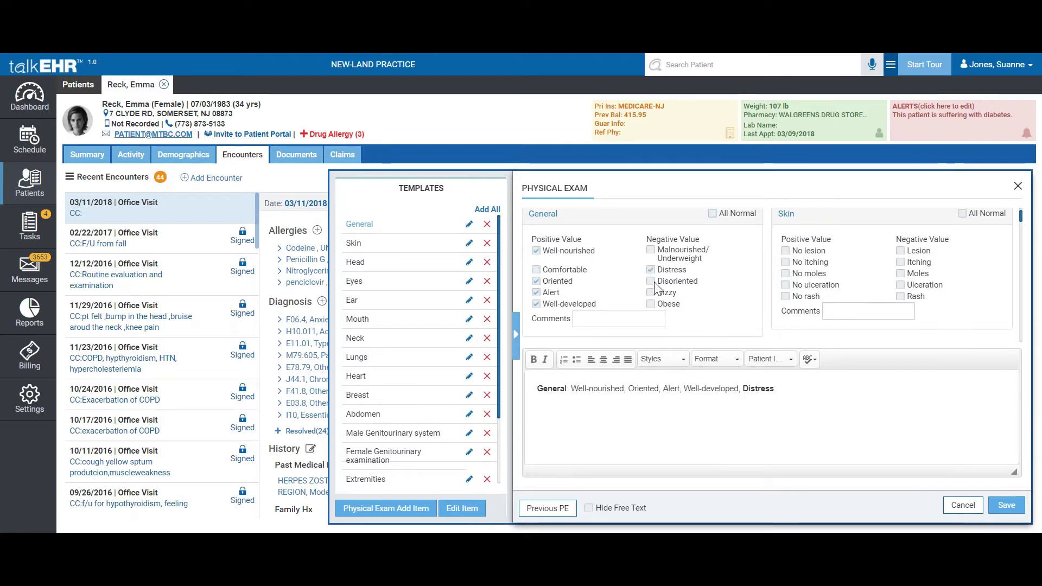
{"action": "left_click", "coordinate": [651, 293]}
{"action": "left_click", "coordinate": [619, 318]}
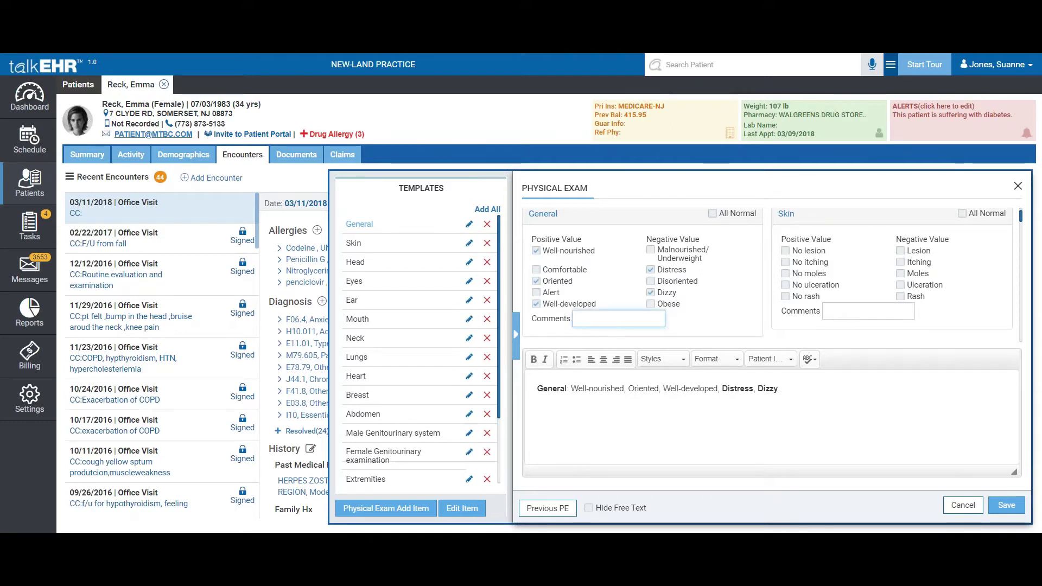
{"action": "left_click_drag", "start_coordinate": [537, 392], "coordinate": [777, 399]}
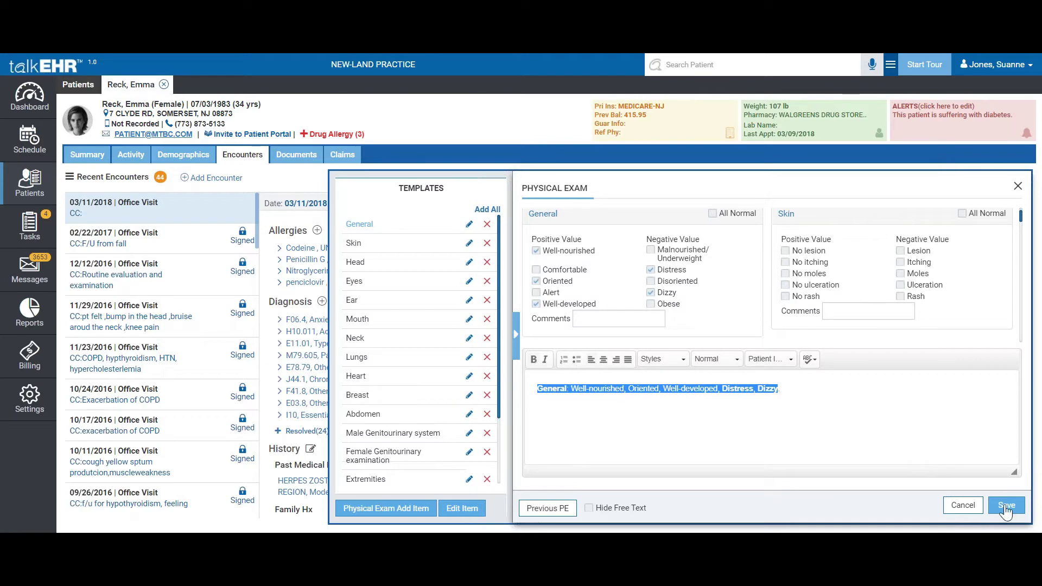
{"action": "left_click", "coordinate": [1006, 506]}
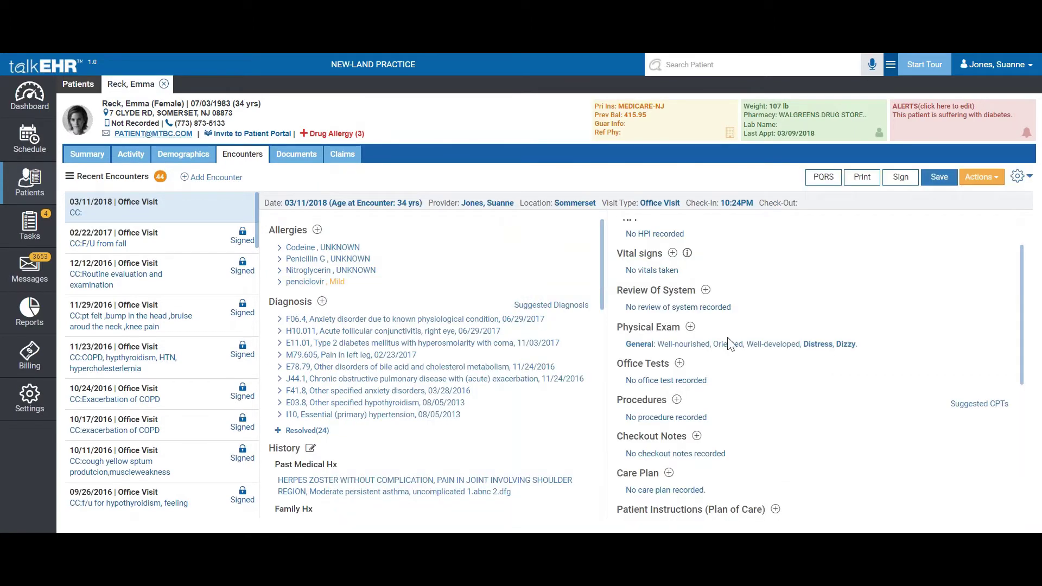
Examine the Office Tests form and open its settings to review the active status of the user-added tests
{"action": "left_click", "coordinate": [680, 363]}
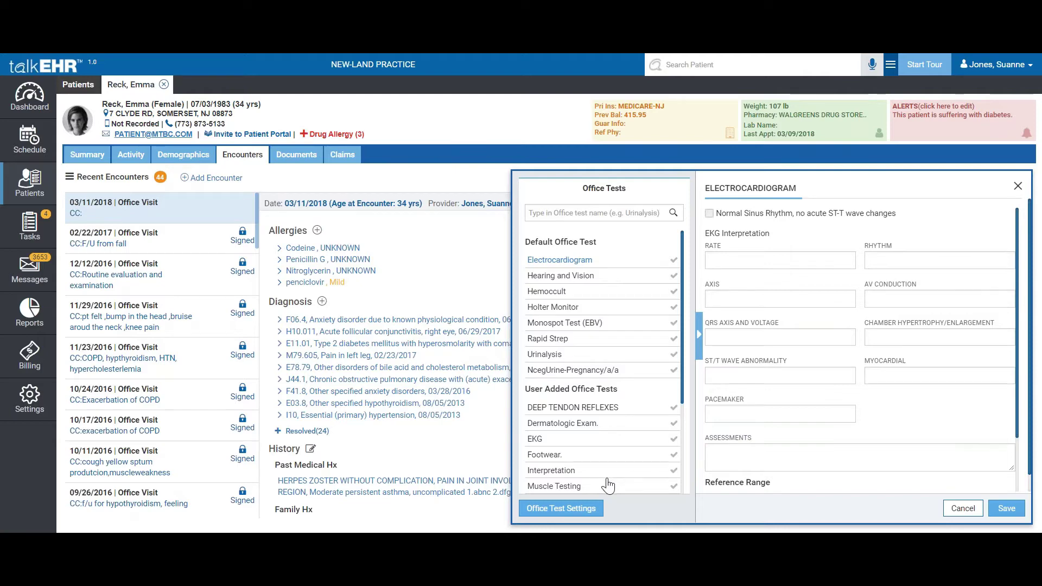
{"action": "left_click", "coordinate": [581, 507]}
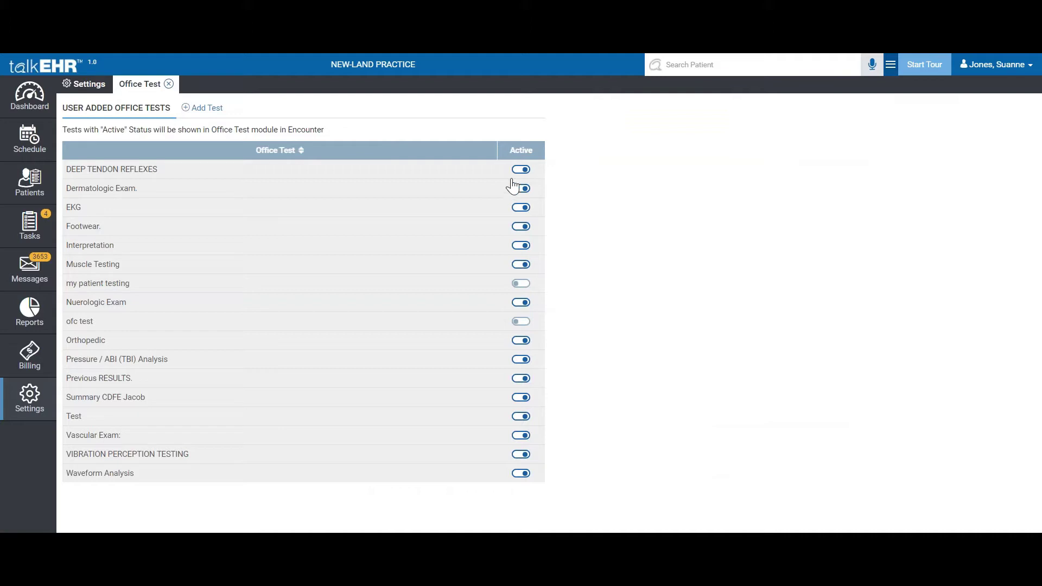
{"action": "left_click", "coordinate": [521, 321]}
Start a new office test, examine the fields of a checkbox test item, and cancel the item and the test
{"action": "left_click", "coordinate": [203, 111]}
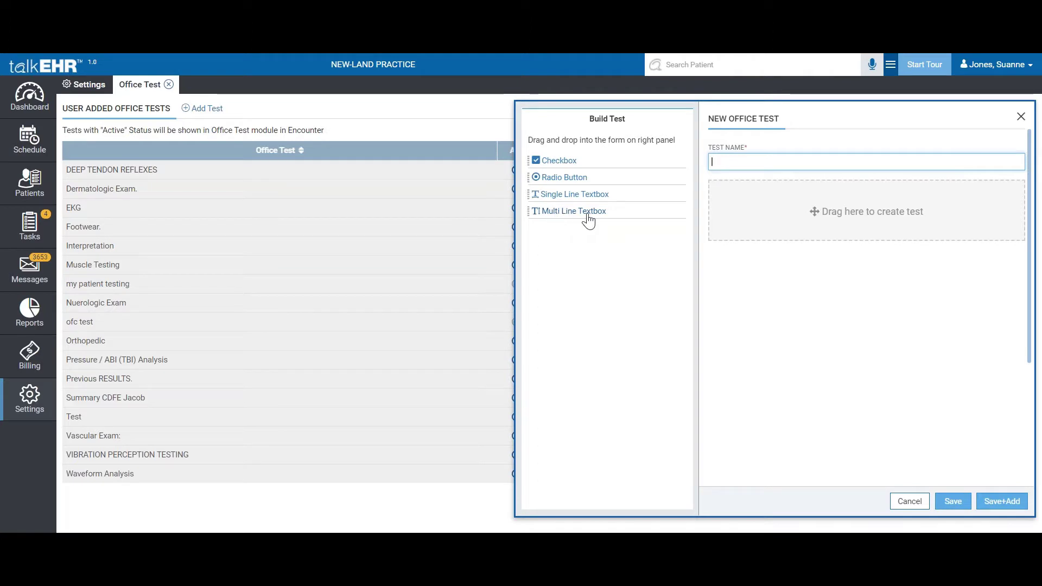
{"action": "left_click_drag", "start_coordinate": [559, 163], "coordinate": [801, 216]}
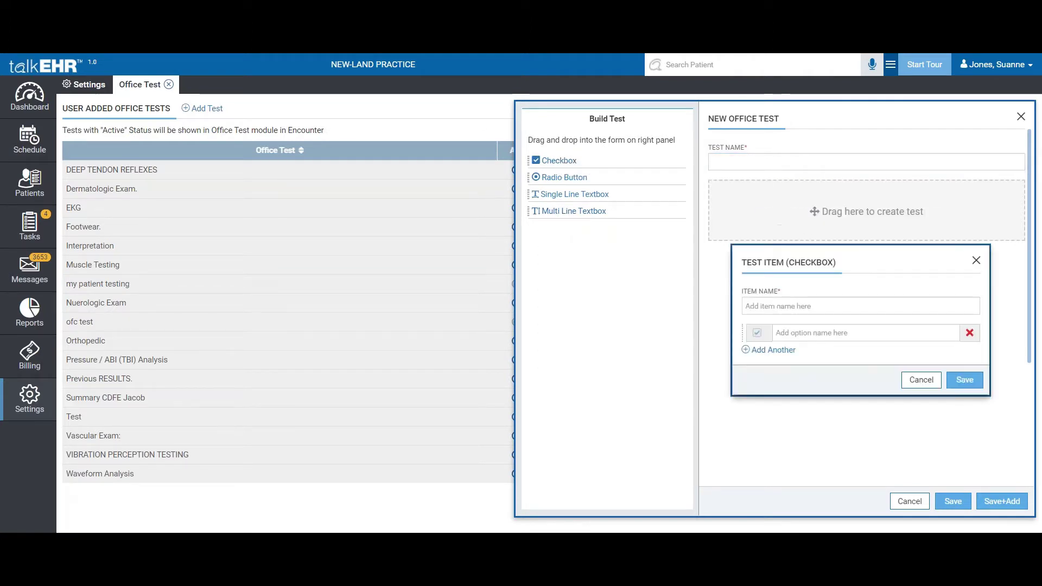
{"action": "left_click", "coordinate": [799, 305]}
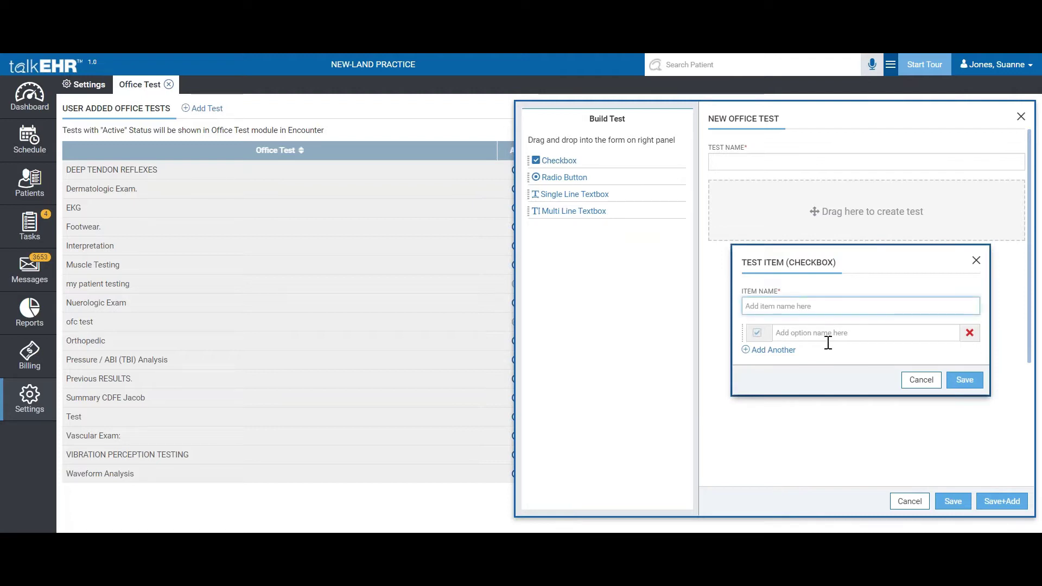
{"action": "left_click", "coordinate": [976, 261]}
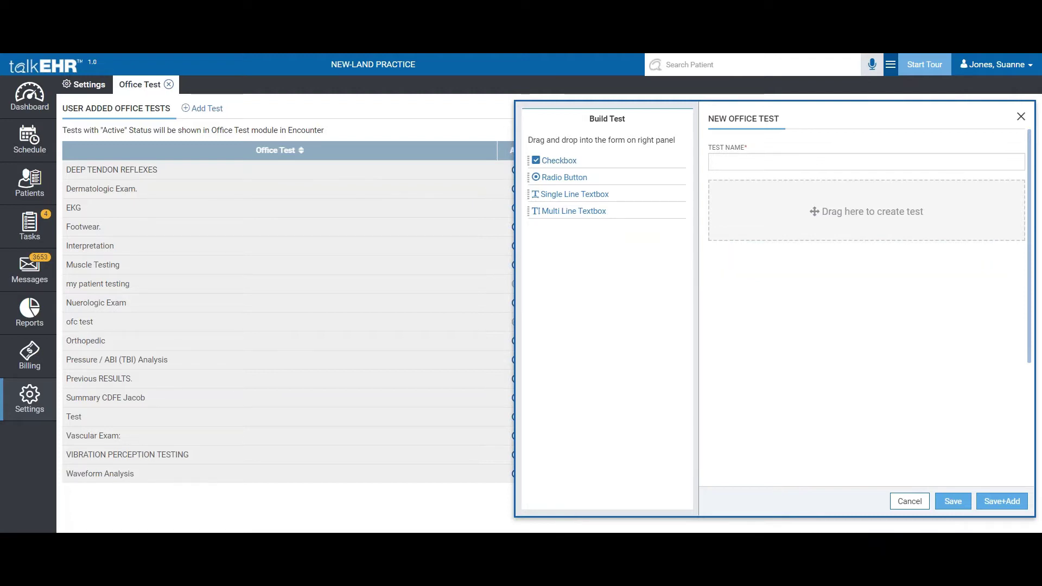
{"action": "left_click", "coordinate": [909, 501]}
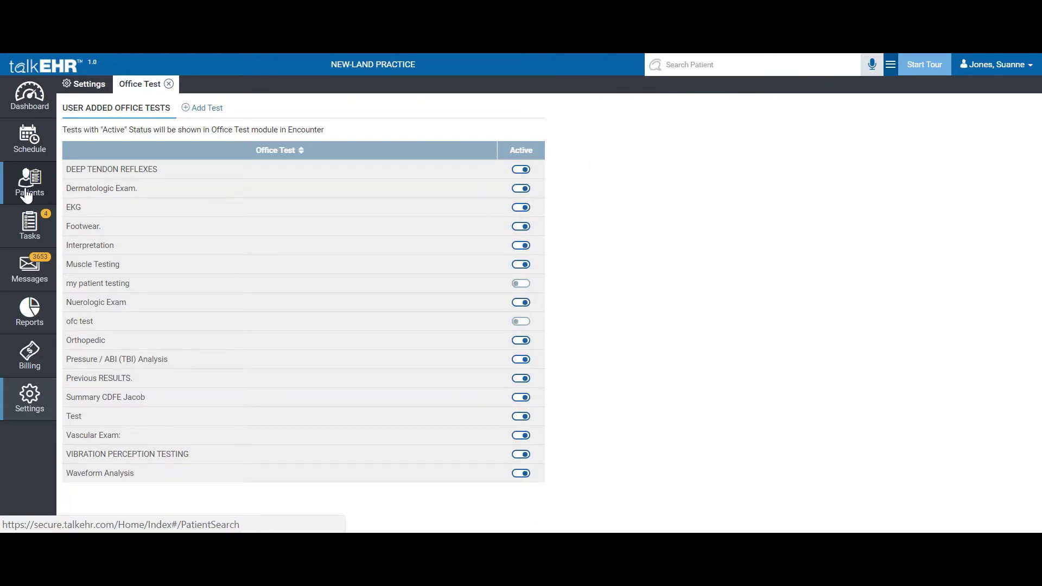
Return to the patient's encounter, add CPT code 99213 (Office/outpatient visit est) to the procedures, and cancel without saving
{"action": "left_click", "coordinate": [26, 196]}
{"action": "scroll", "coordinate": [694, 380], "scroll_direction": "down", "scroll_amount": 1}
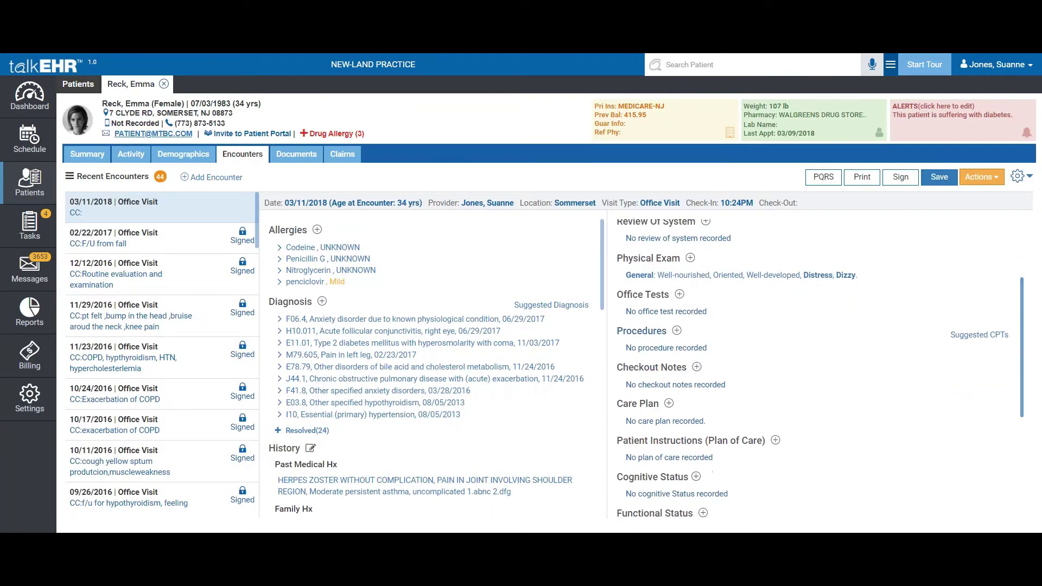
{"action": "left_click", "coordinate": [676, 330]}
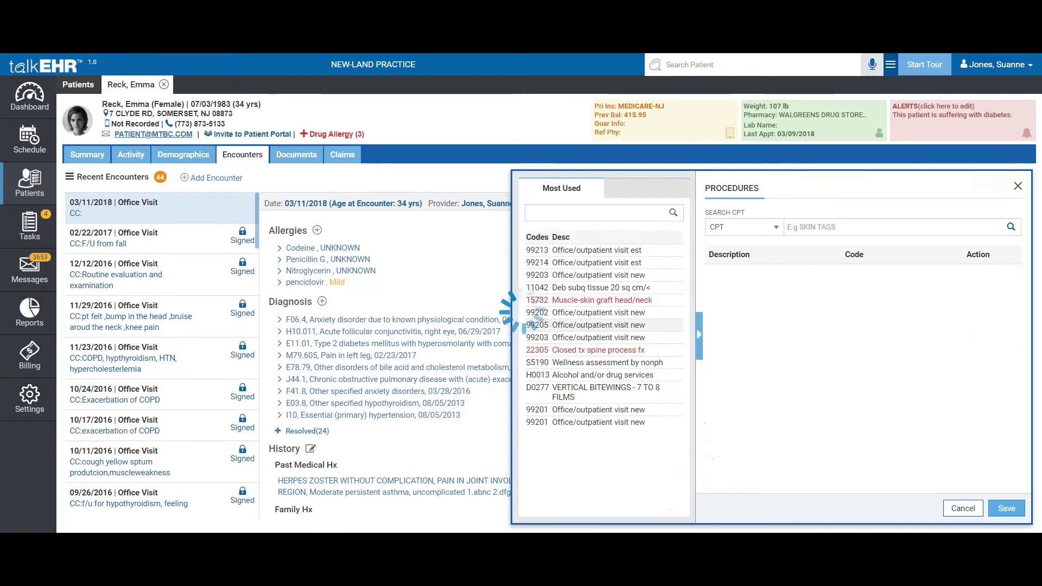
{"action": "left_click", "coordinate": [833, 228]}
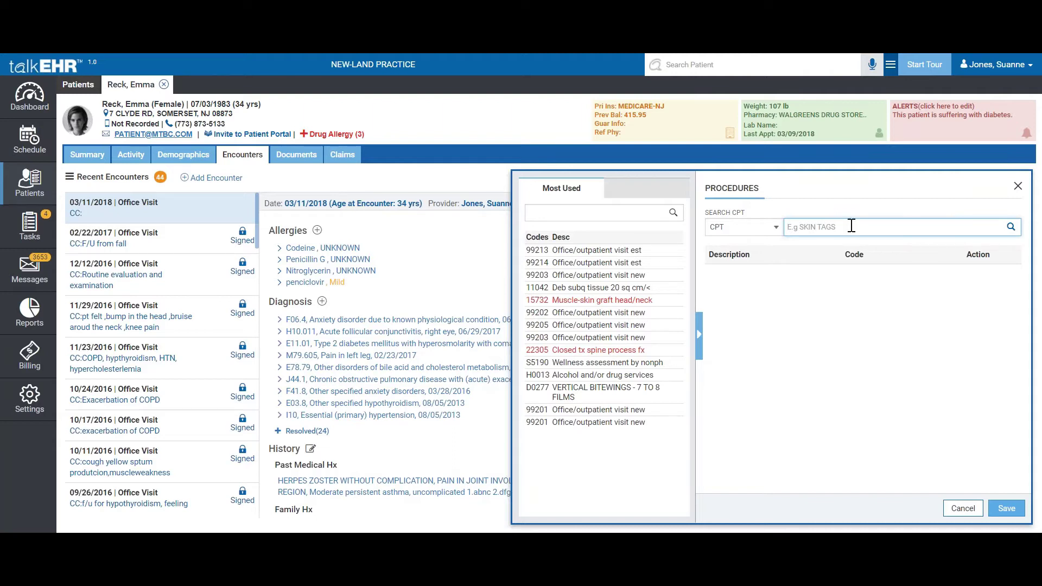
{"action": "type", "text": "99213"}
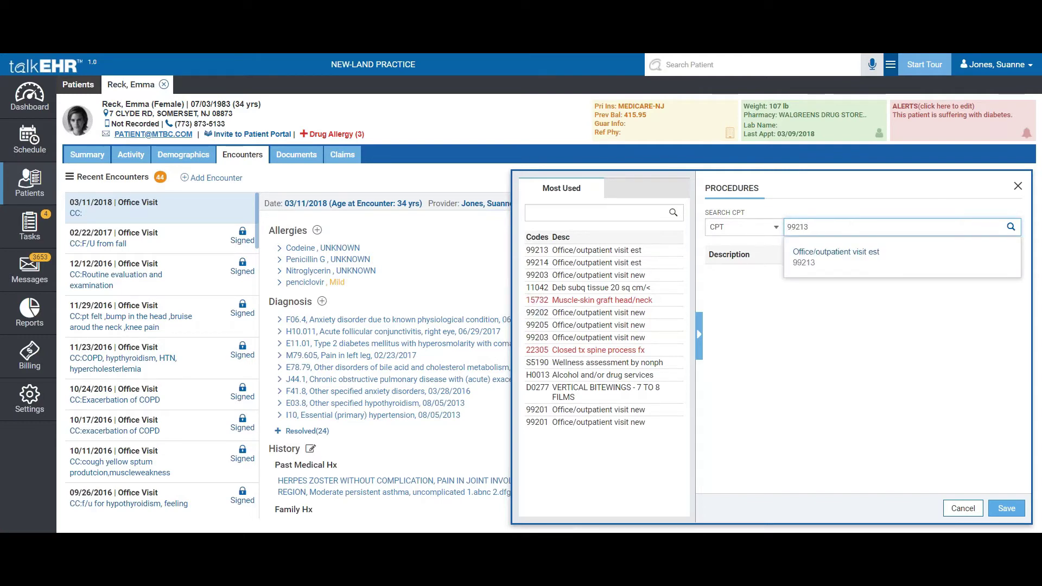
{"action": "left_click", "coordinate": [850, 272]}
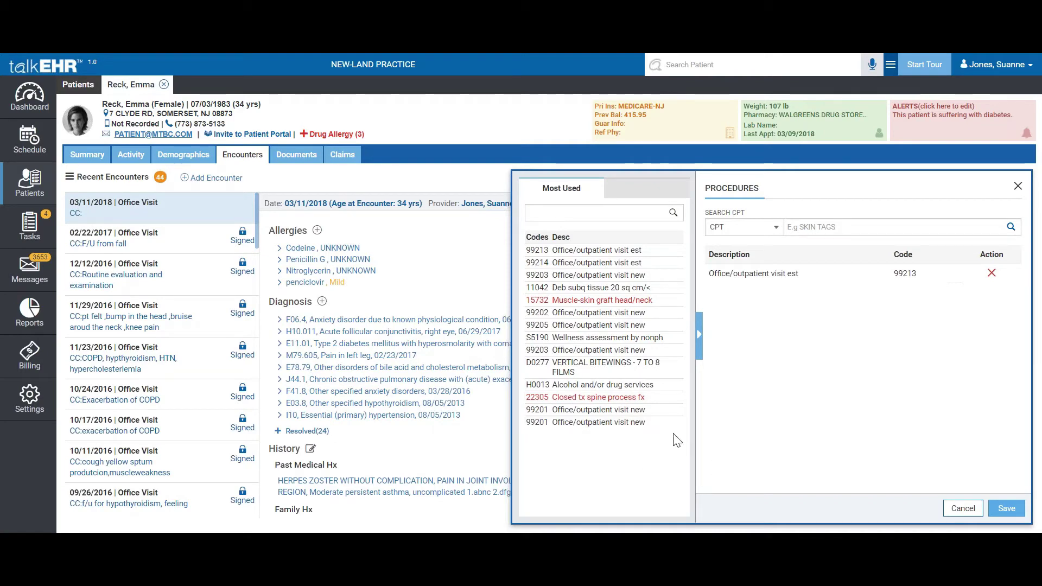
{"action": "left_click", "coordinate": [961, 507]}
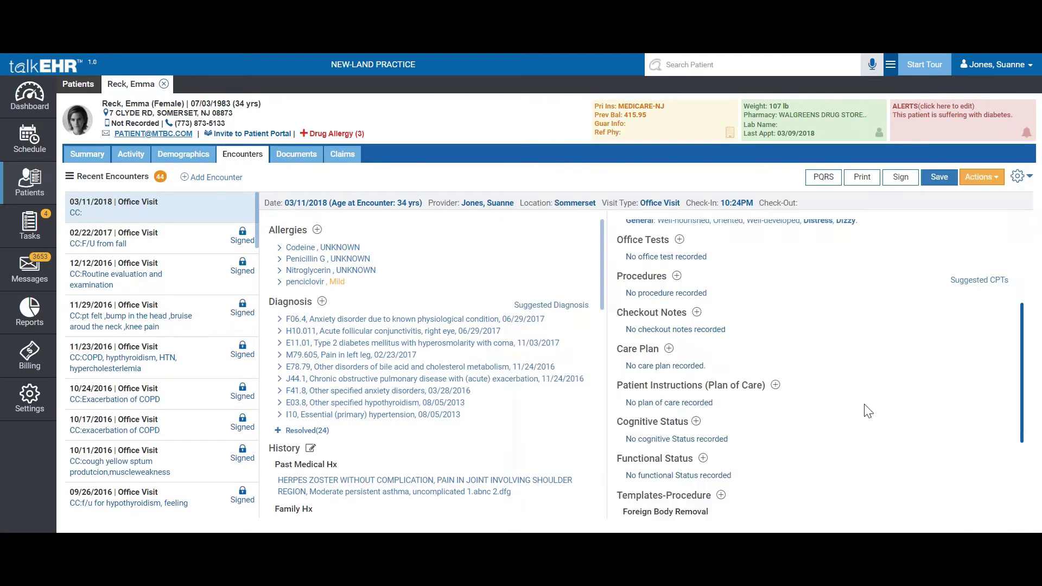
Examine the Checkout Notes form and the Care Plan form with its type options, cancelling each without saving
{"action": "left_click", "coordinate": [696, 315]}
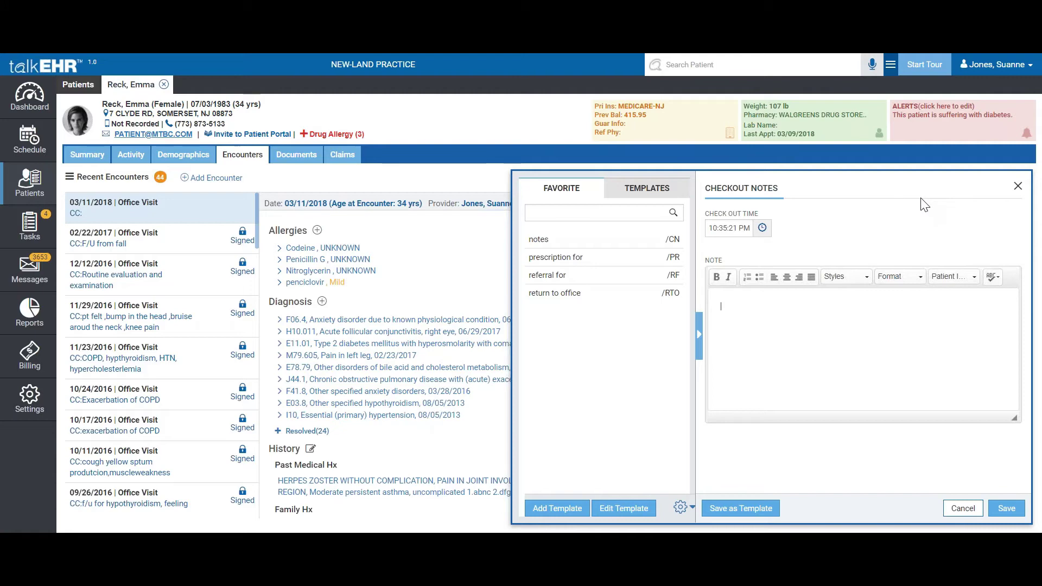
{"action": "left_click", "coordinate": [963, 508]}
{"action": "left_click", "coordinate": [668, 345]}
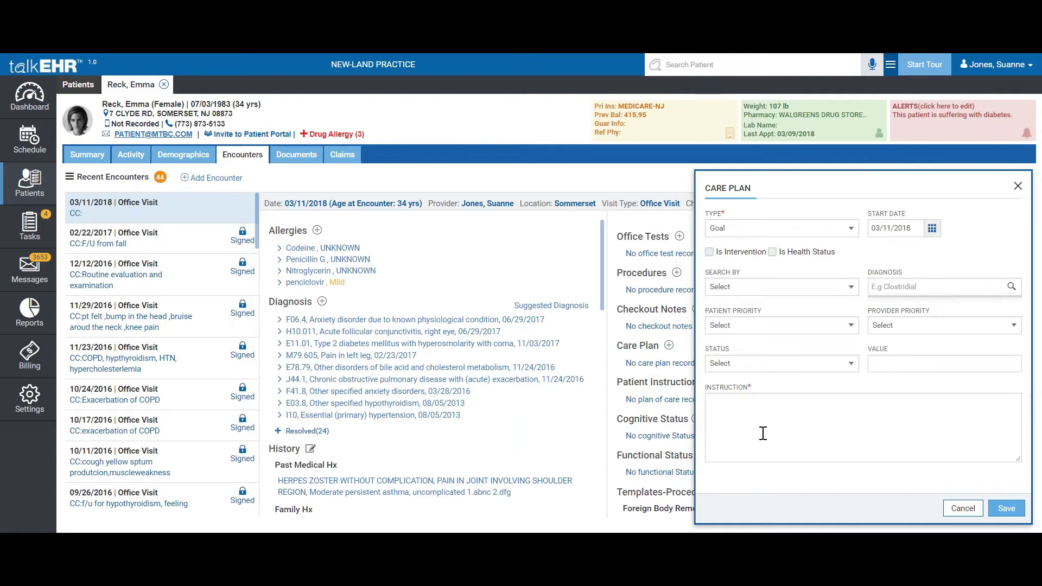
{"action": "left_click", "coordinate": [850, 232]}
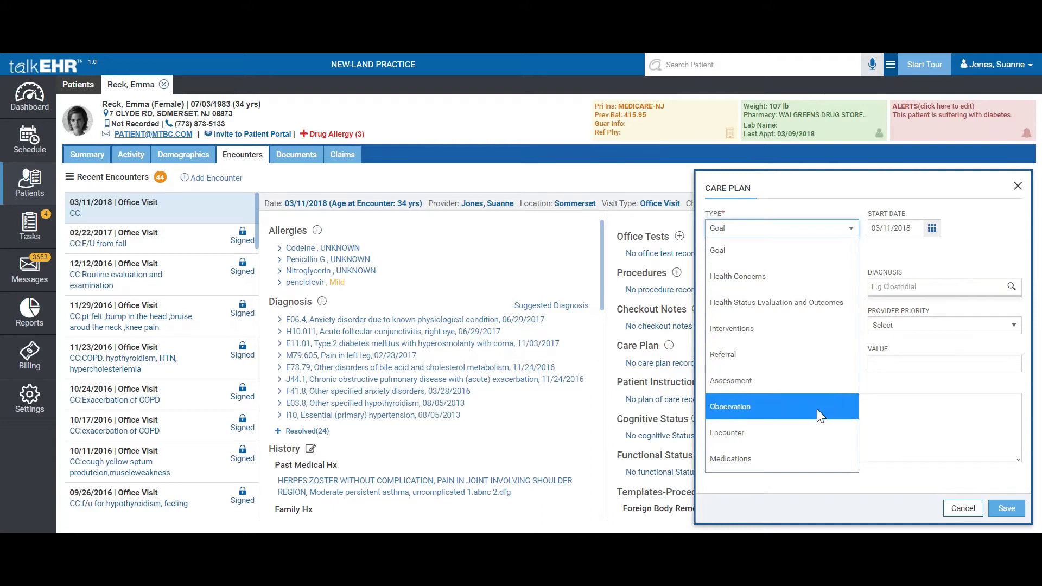
{"action": "left_click", "coordinate": [926, 433]}
{"action": "left_click", "coordinate": [915, 437]}
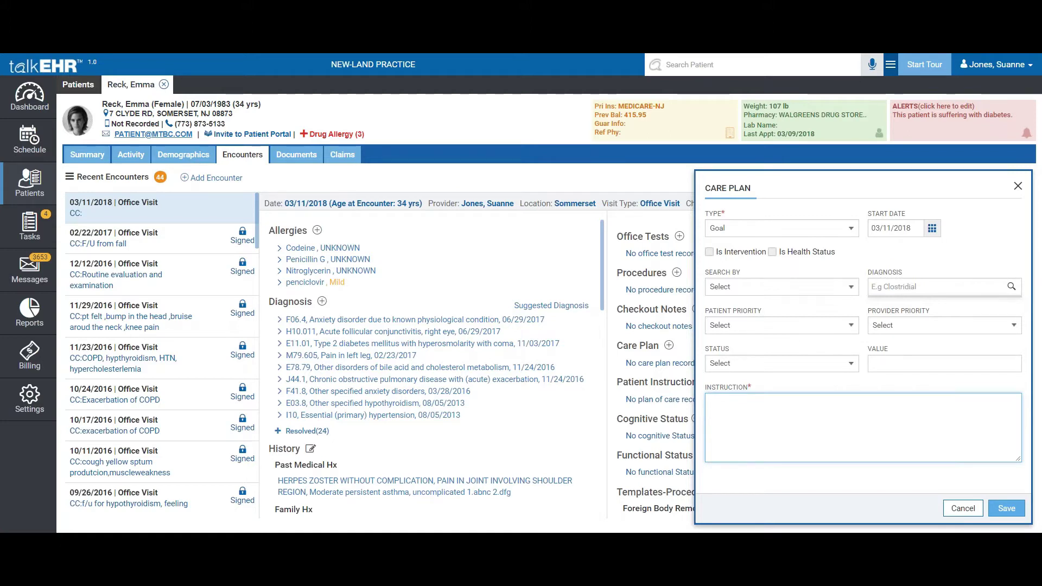
{"action": "left_click", "coordinate": [851, 228]}
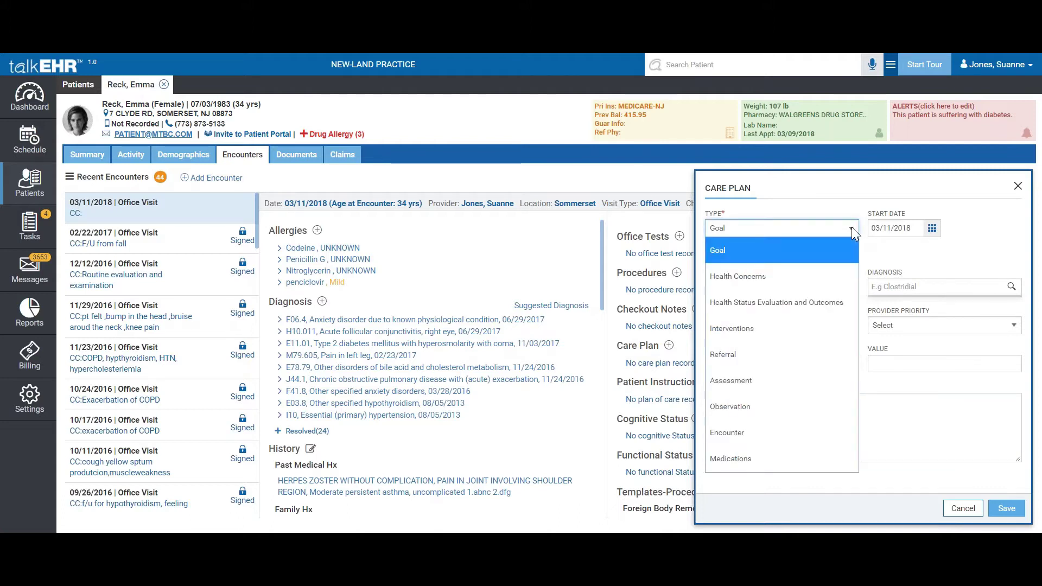
{"action": "left_click", "coordinate": [900, 426]}
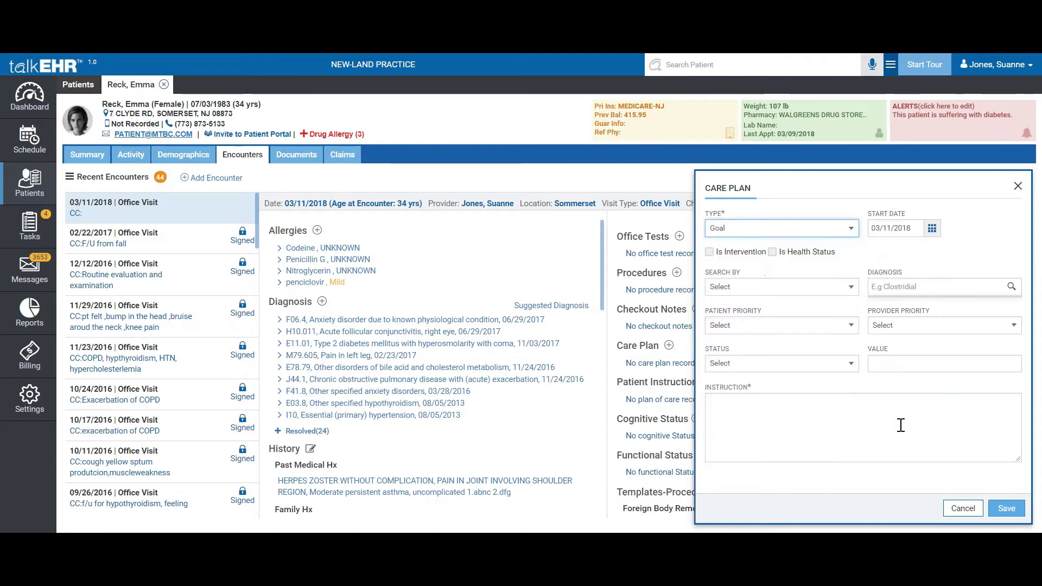
{"action": "left_click", "coordinate": [963, 508]}
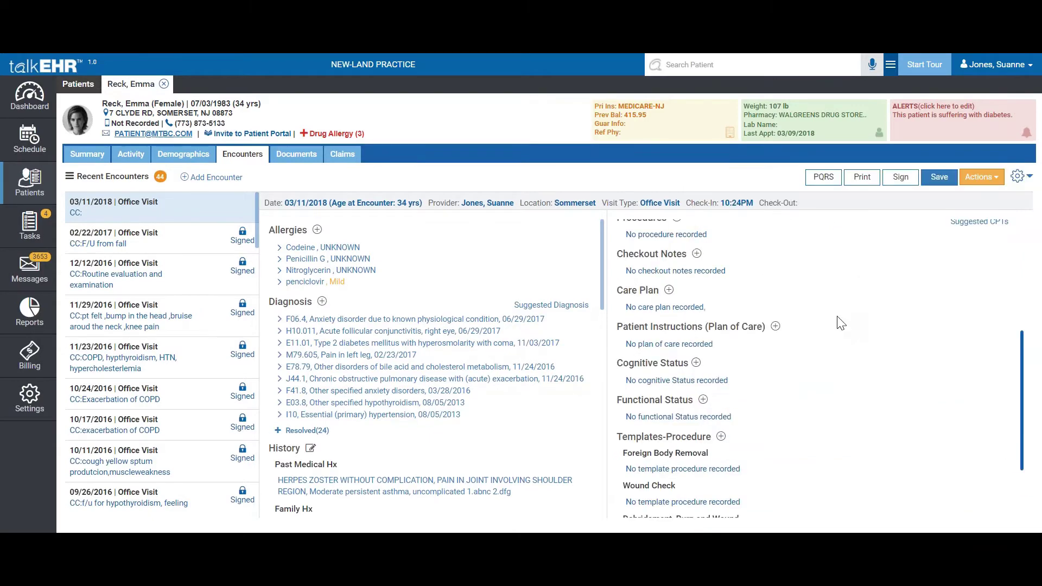
Examine the Patient Instruction (Plan of Care) and Cognitive Status forms, cancelling each without saving
{"action": "left_click", "coordinate": [774, 326]}
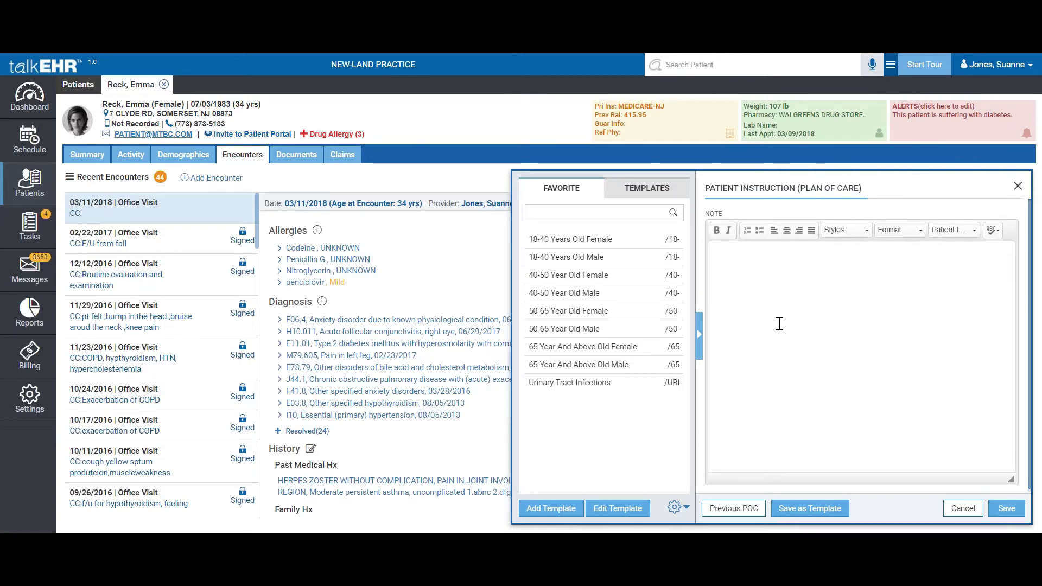
{"action": "left_click", "coordinate": [962, 509]}
{"action": "left_click", "coordinate": [696, 262]}
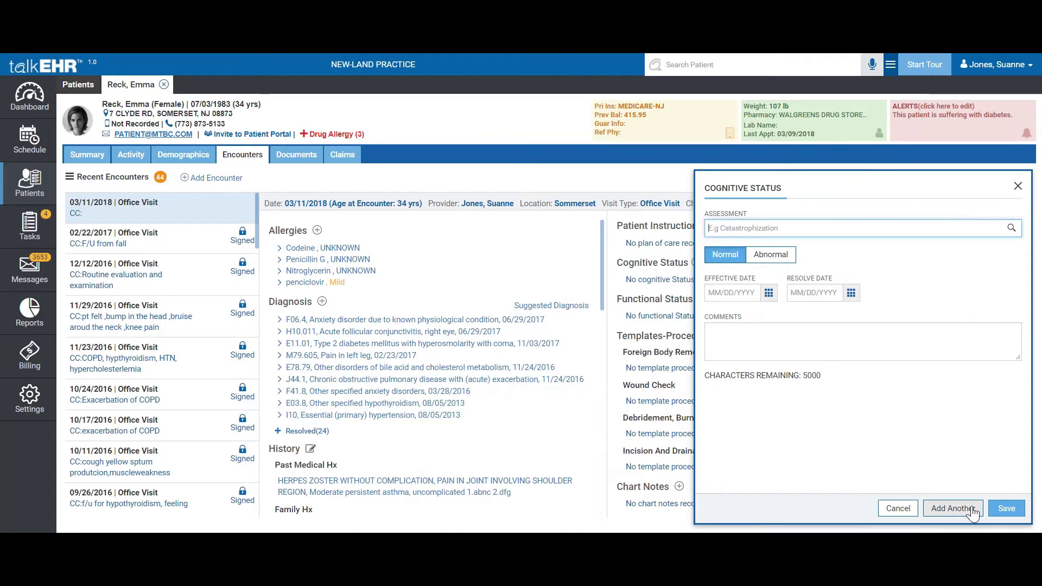
{"action": "left_click", "coordinate": [895, 507]}
Examine the Functional Status form for Self Care, including its activity, ability and evaluation options
{"action": "left_click", "coordinate": [703, 297]}
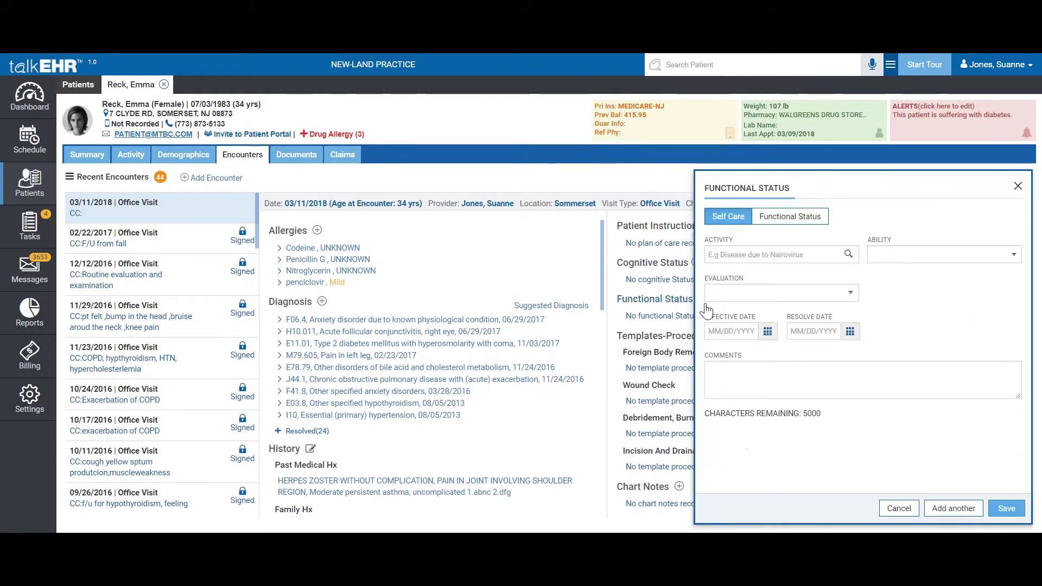
{"action": "left_click", "coordinate": [799, 260]}
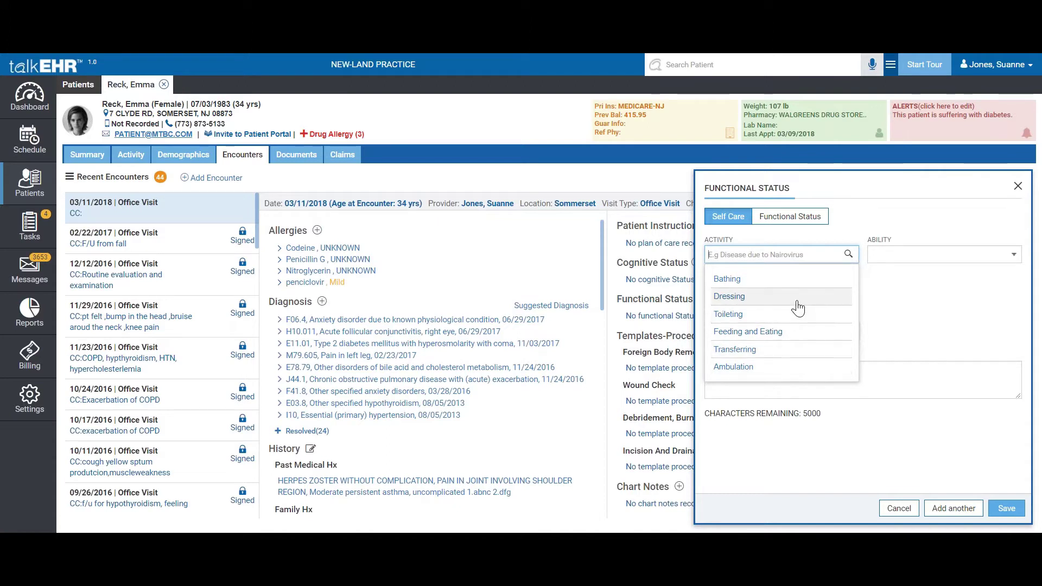
{"action": "left_click", "coordinate": [875, 256]}
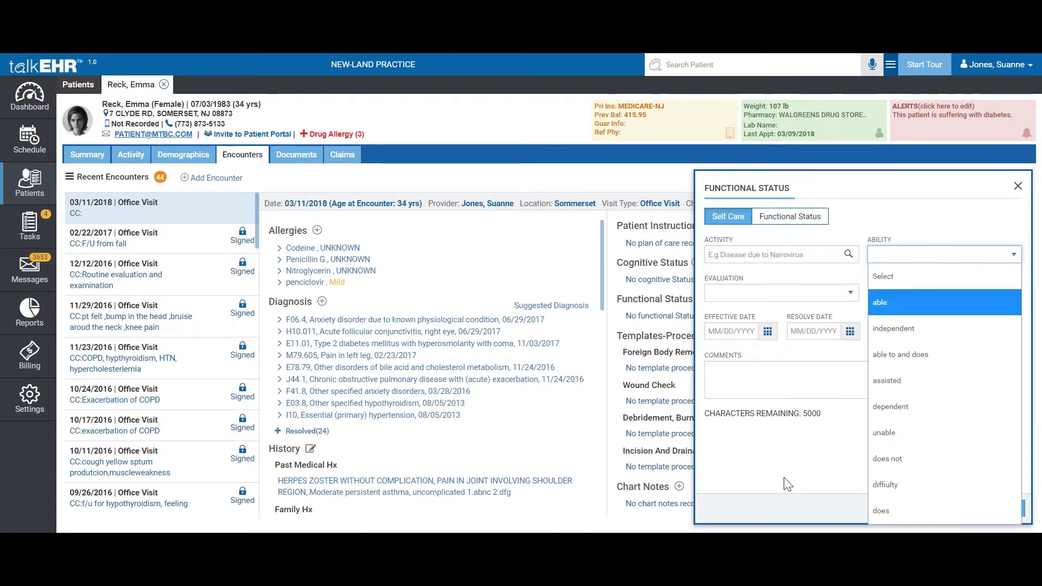
{"action": "left_click", "coordinate": [850, 292]}
{"action": "left_click", "coordinate": [850, 293]}
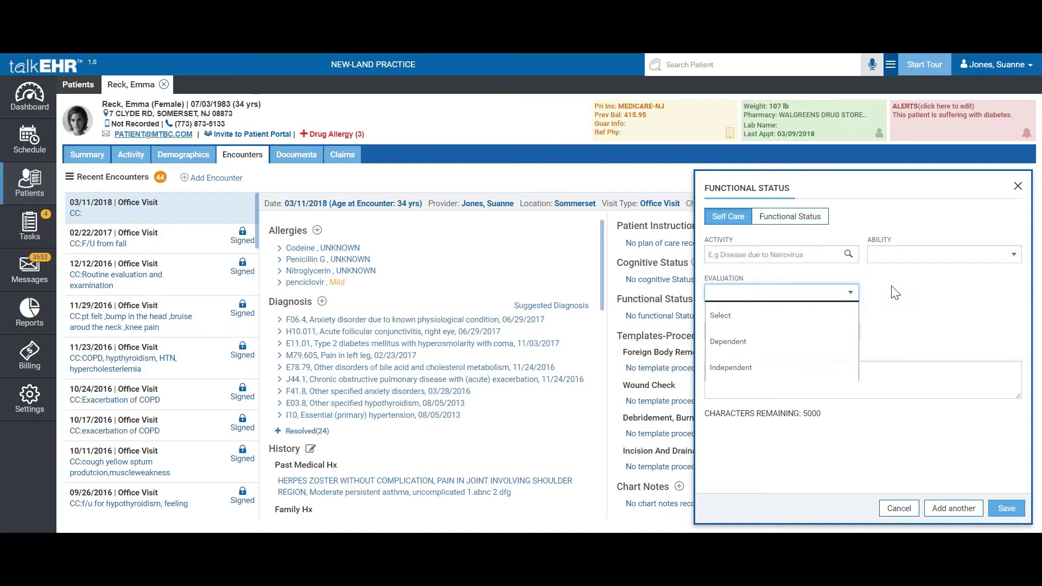
{"action": "left_click", "coordinate": [895, 293]}
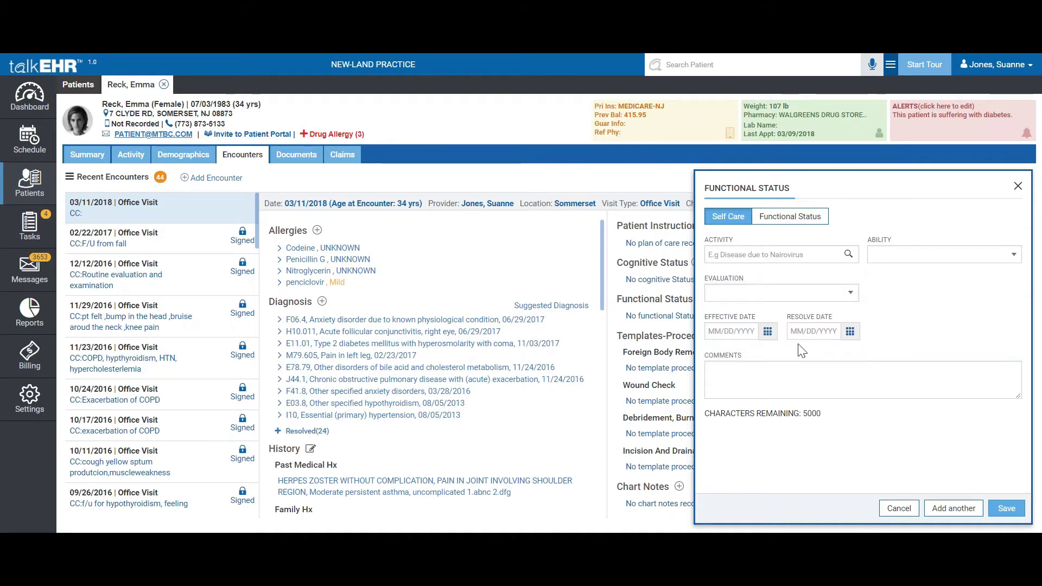
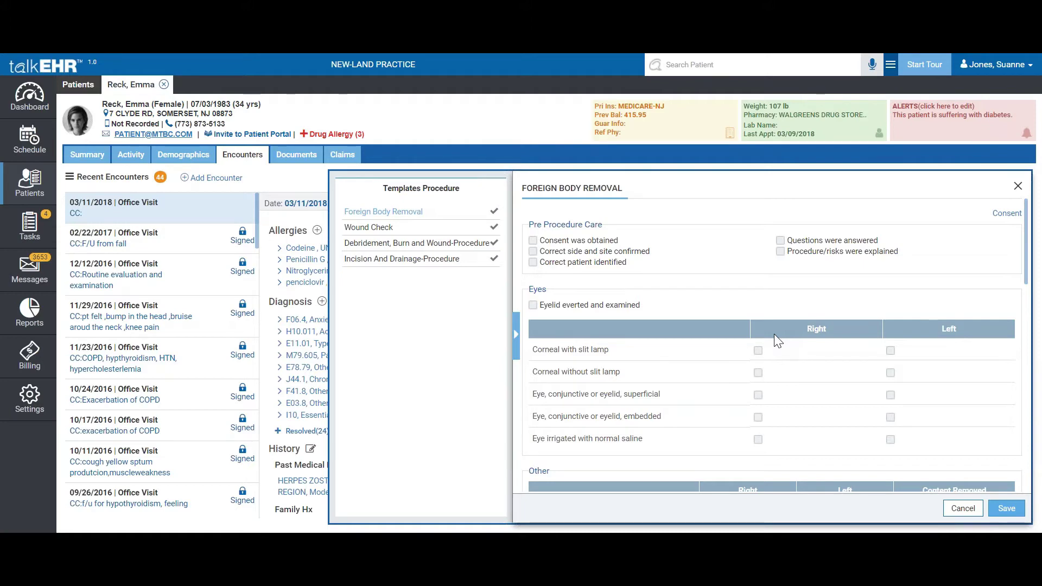
Close the Foreign Body Removal procedure template, then examine the Chart Notes form and cancel it
{"action": "key", "text": "Escape"}
{"action": "left_click", "coordinate": [702, 479]}
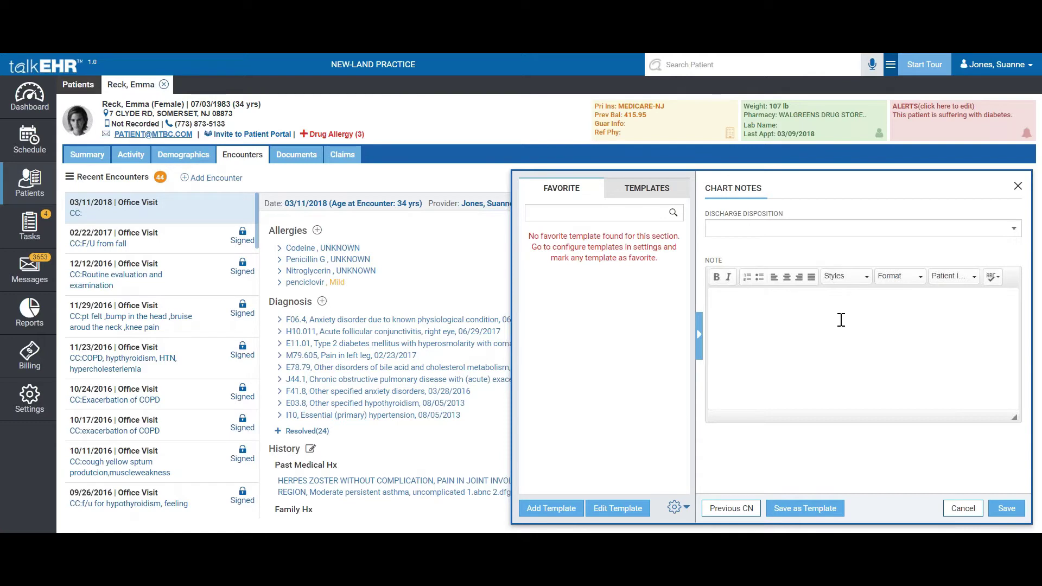
{"action": "left_click", "coordinate": [841, 320]}
{"action": "left_click", "coordinate": [963, 508]}
Examine the fields of a new allergy entry in the encounter and cancel it without saving
{"action": "left_click", "coordinate": [989, 67]}
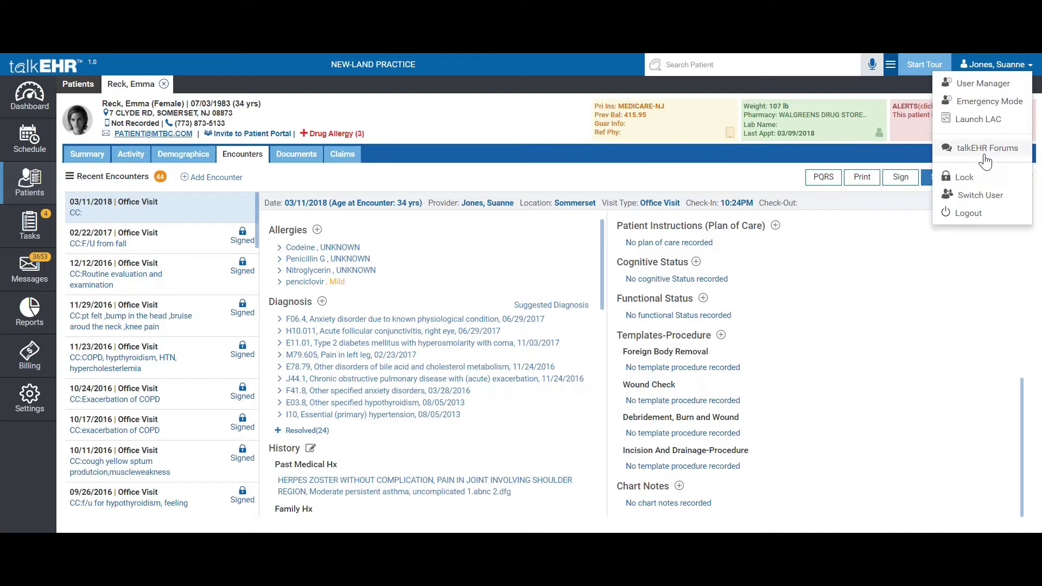
{"action": "left_click", "coordinate": [317, 230]}
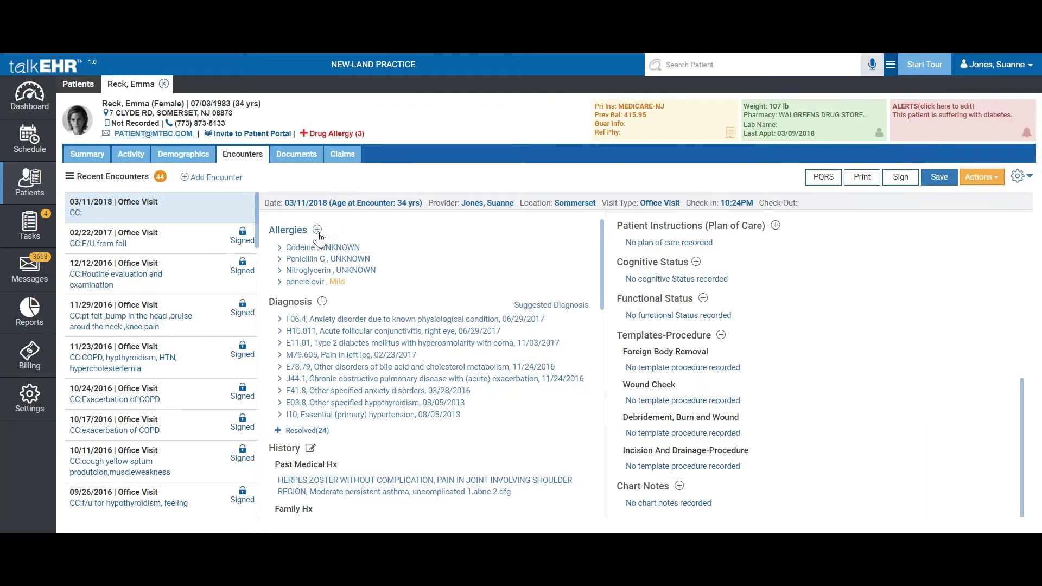
{"action": "left_click", "coordinate": [317, 230]}
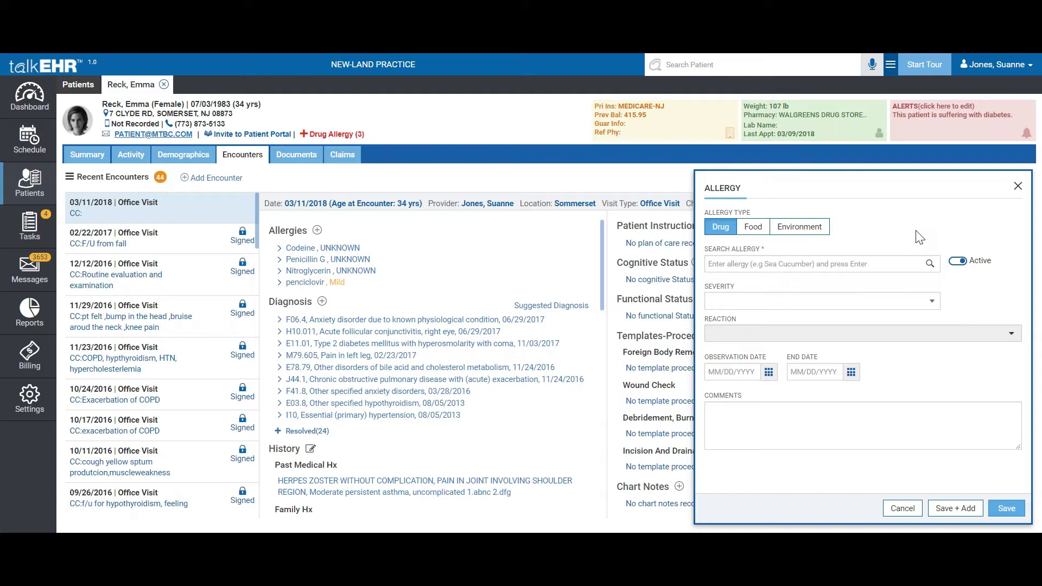
{"action": "left_click", "coordinate": [915, 515]}
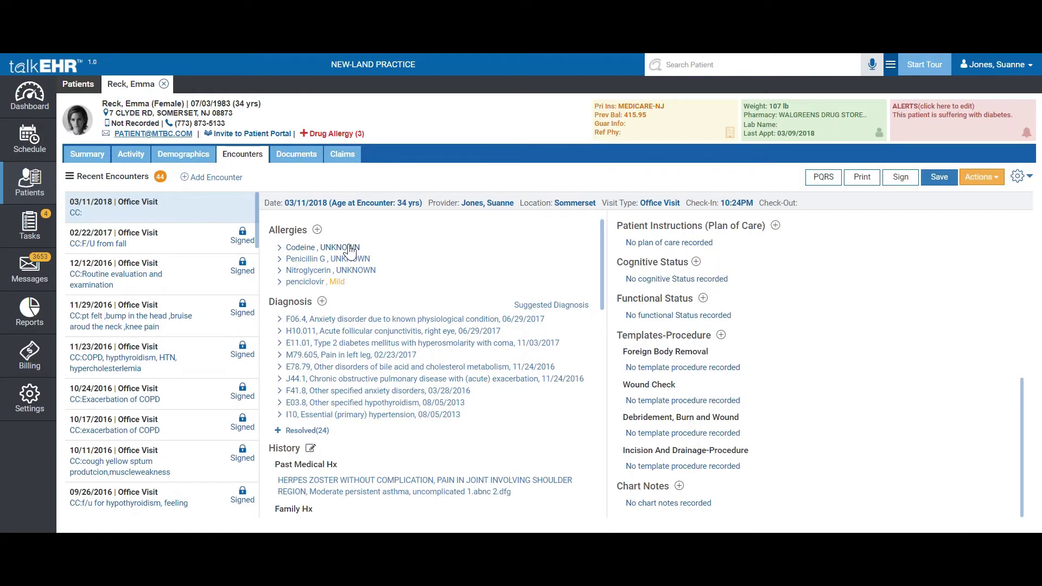
Open the recorded Codeine allergy, examine its details and active status, and cancel without saving
{"action": "left_click", "coordinate": [350, 248]}
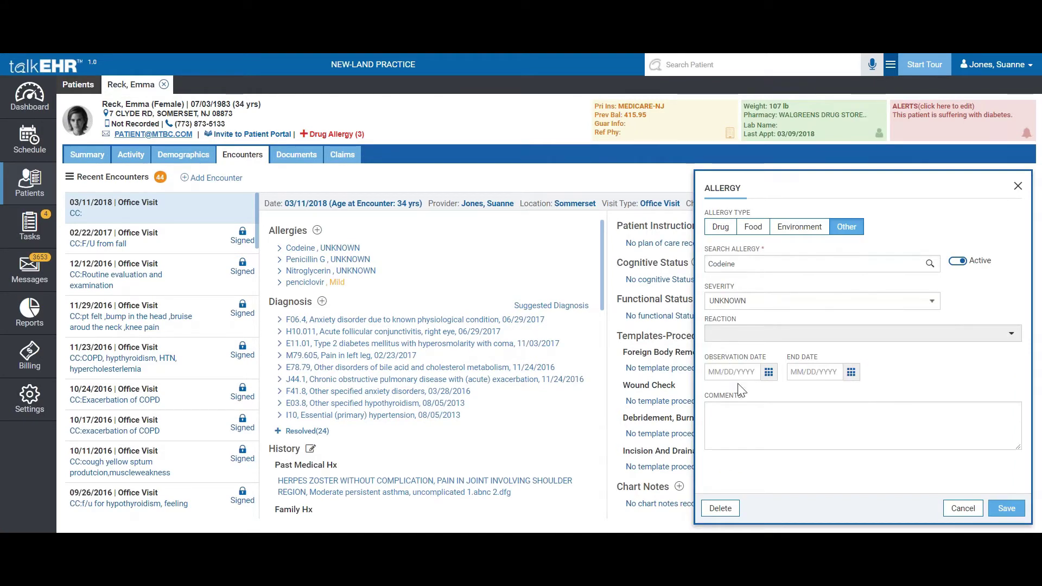
{"action": "left_click", "coordinate": [956, 263]}
{"action": "left_click", "coordinate": [962, 508]}
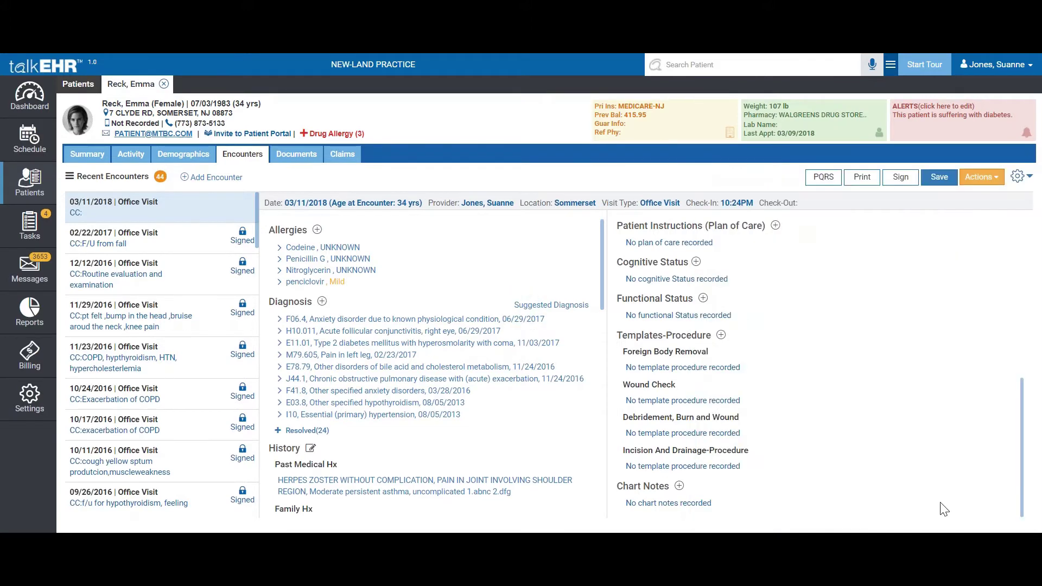
Examine the Diagnosis form with its most used codes and the patient's diagnosis list, and cancel it
{"action": "scroll", "coordinate": [348, 266], "scroll_direction": "down", "scroll_amount": 1}
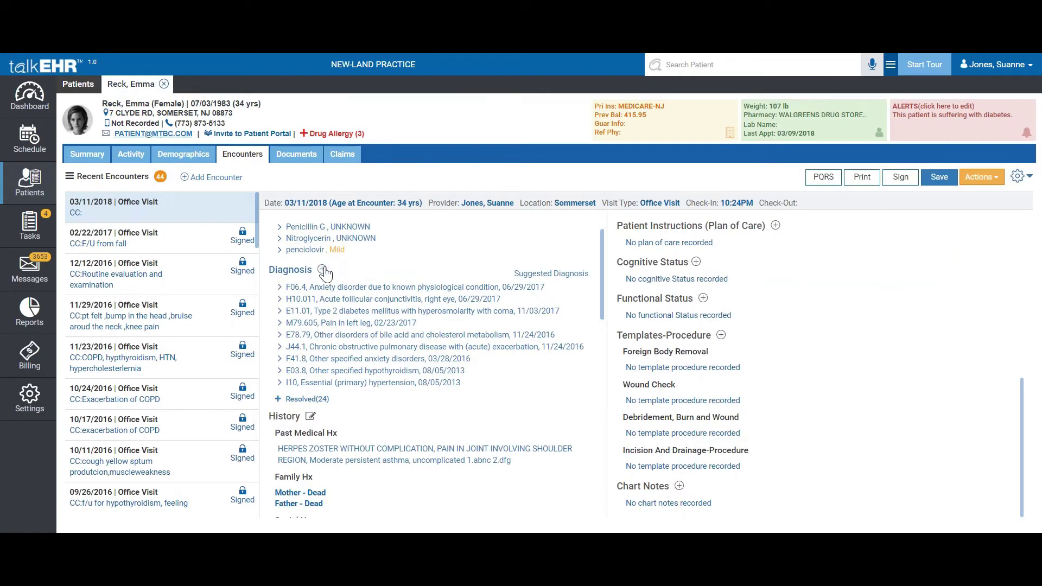
{"action": "left_click", "coordinate": [322, 271]}
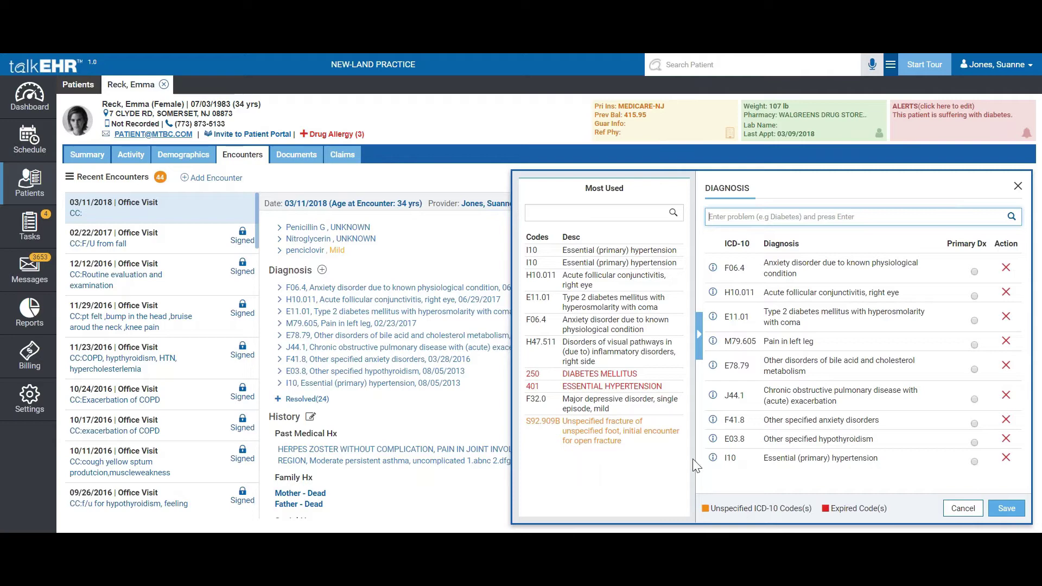
{"action": "left_click", "coordinate": [962, 508]}
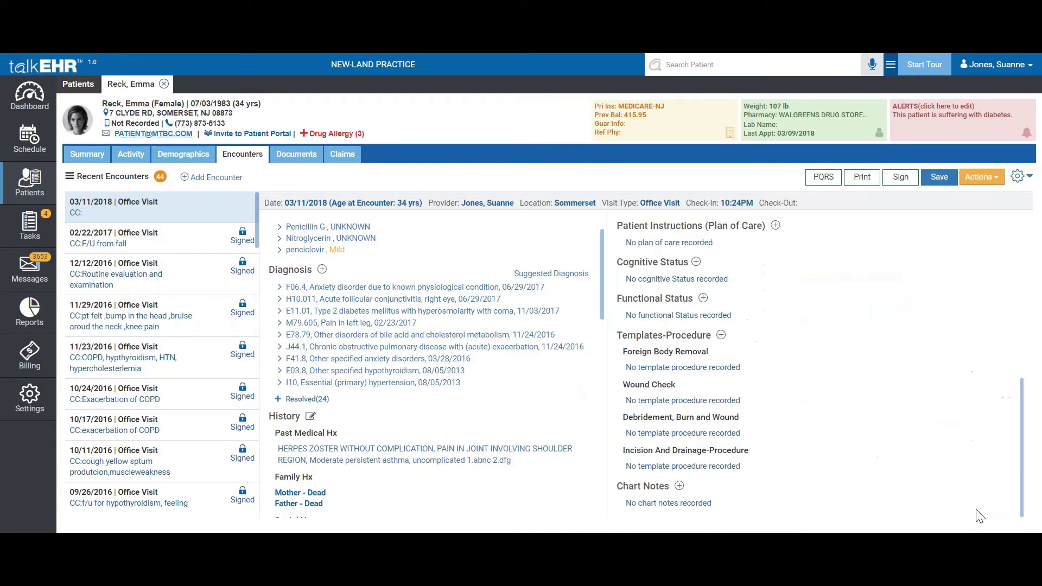
Open the F06.4 anxiety disorder diagnosis and examine its type, degree and status fields
{"action": "left_click", "coordinate": [416, 289]}
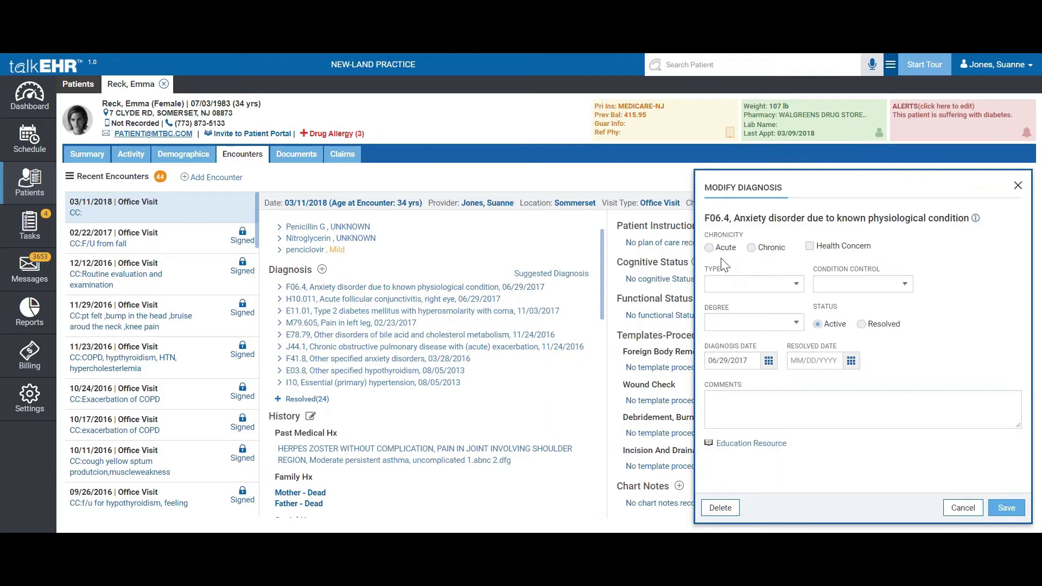
{"action": "left_click", "coordinate": [798, 286]}
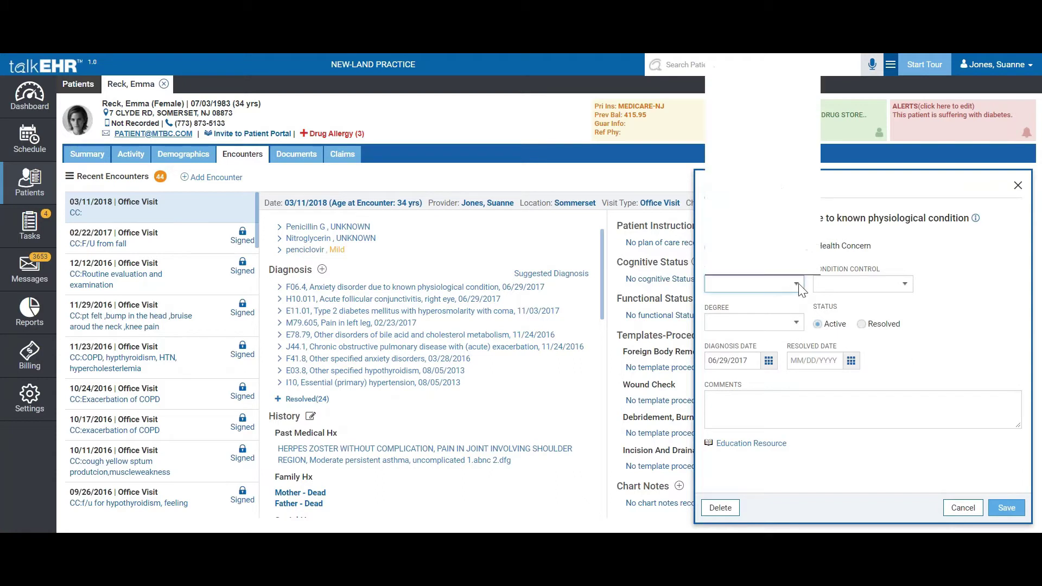
{"action": "left_click", "coordinate": [799, 289]}
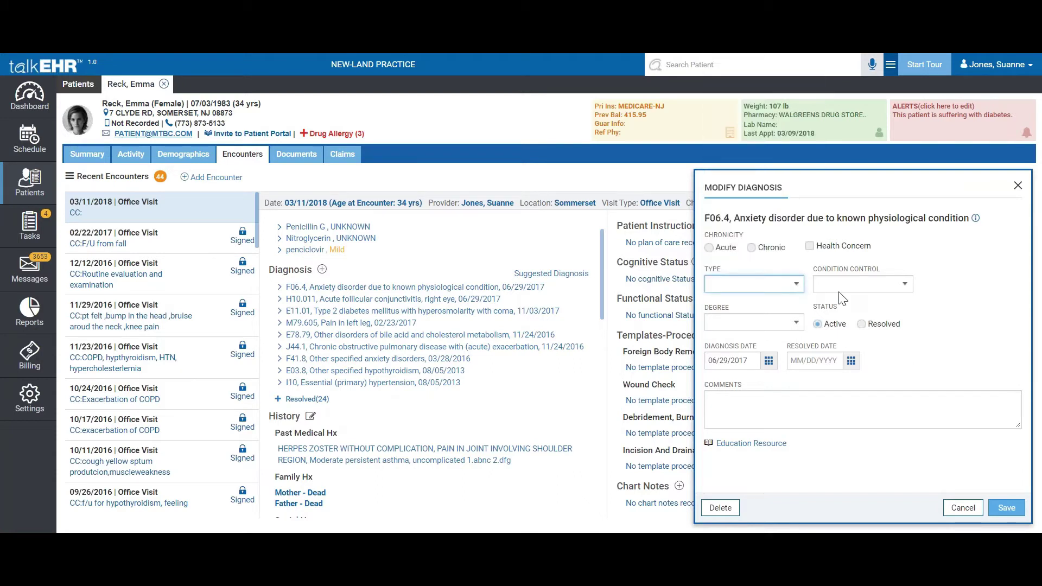
{"action": "left_click", "coordinate": [802, 327]}
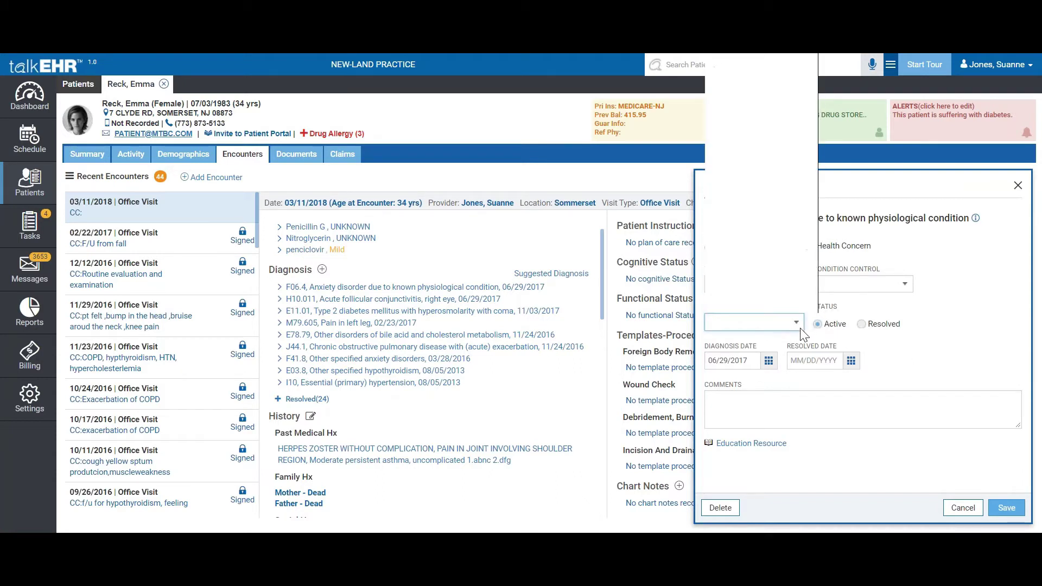
{"action": "left_click", "coordinate": [863, 321]}
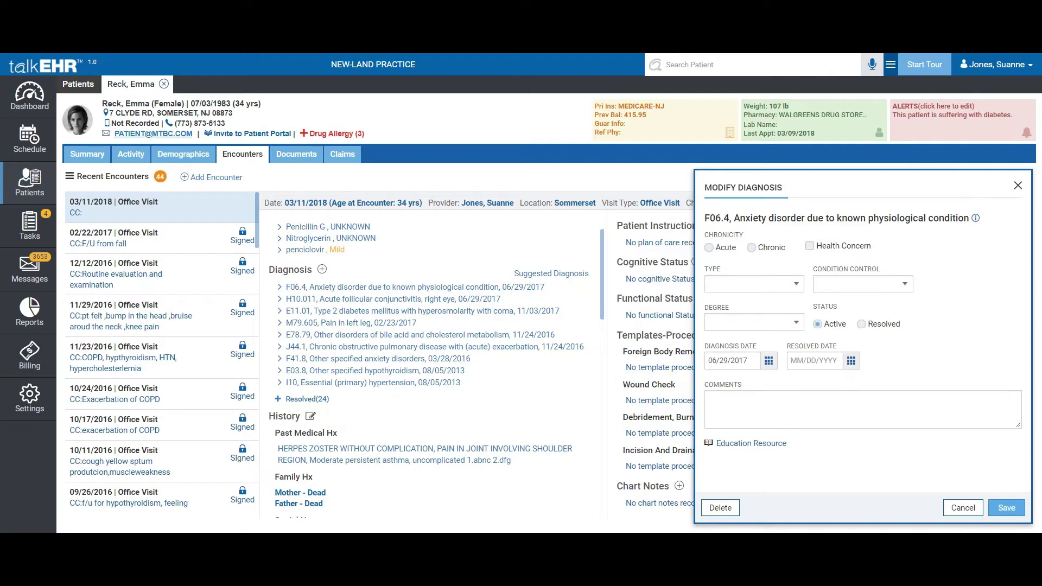
Read the education resource for the F06.4 diagnosis, return to the chart, and cancel the diagnosis form
{"action": "left_click", "coordinate": [769, 446]}
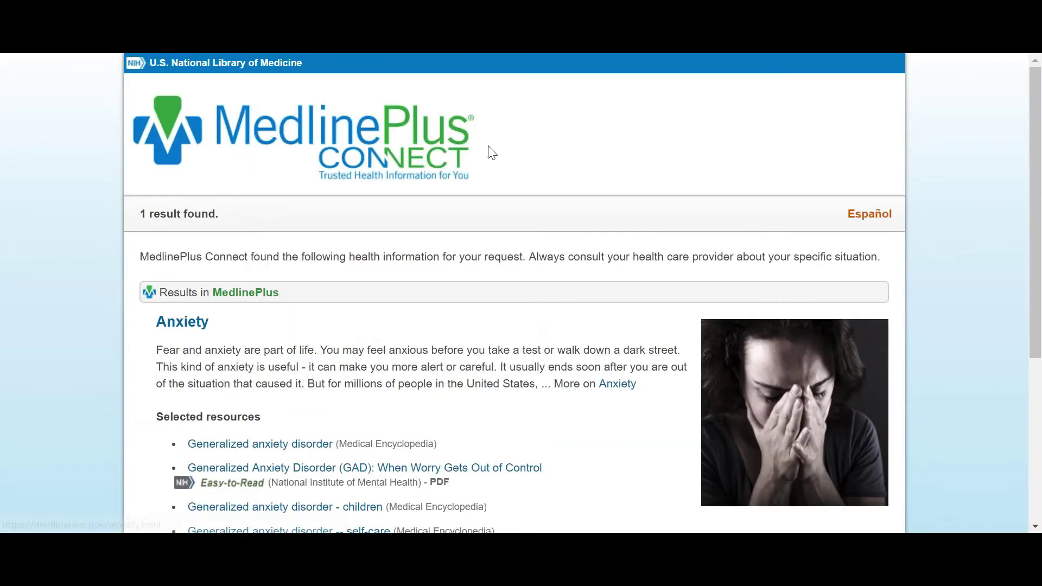
{"action": "scroll", "coordinate": [494, 364], "scroll_direction": "down", "scroll_amount": 1}
{"action": "scroll", "coordinate": [499, 373], "scroll_direction": "down", "scroll_amount": 5}
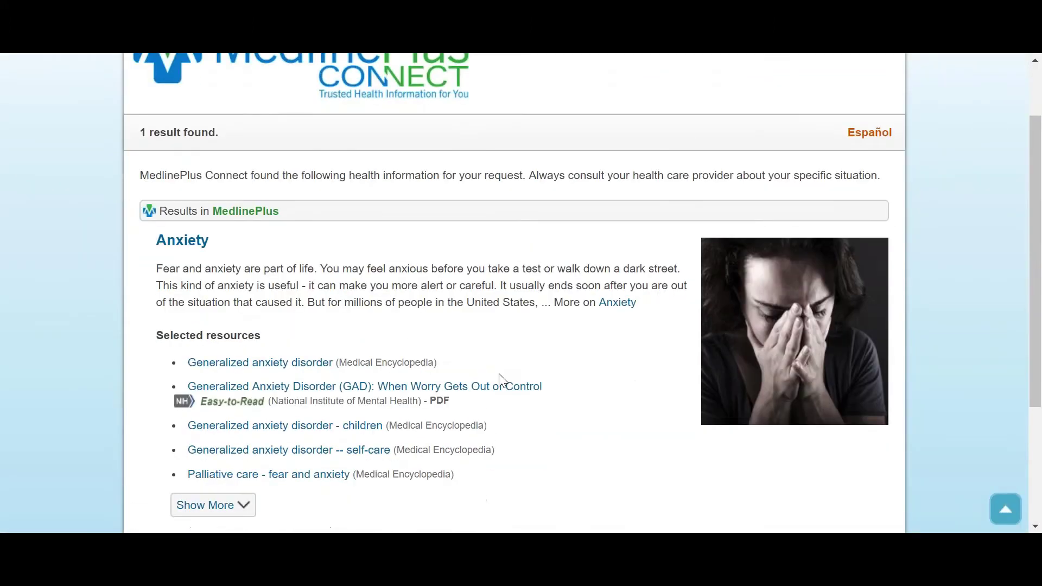
{"action": "scroll", "coordinate": [499, 375], "scroll_direction": "up", "scroll_amount": 5}
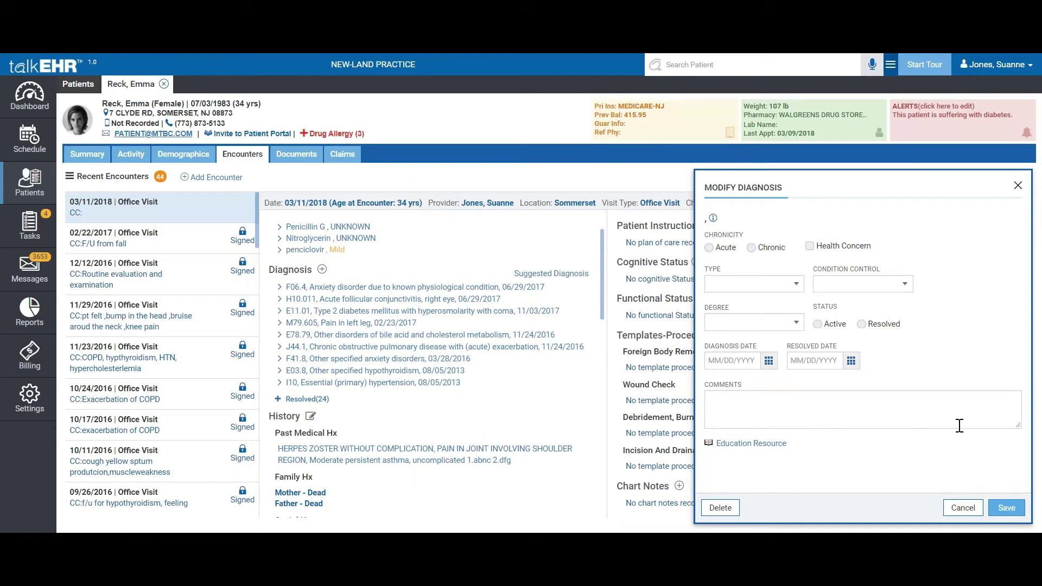
{"action": "left_click", "coordinate": [961, 508]}
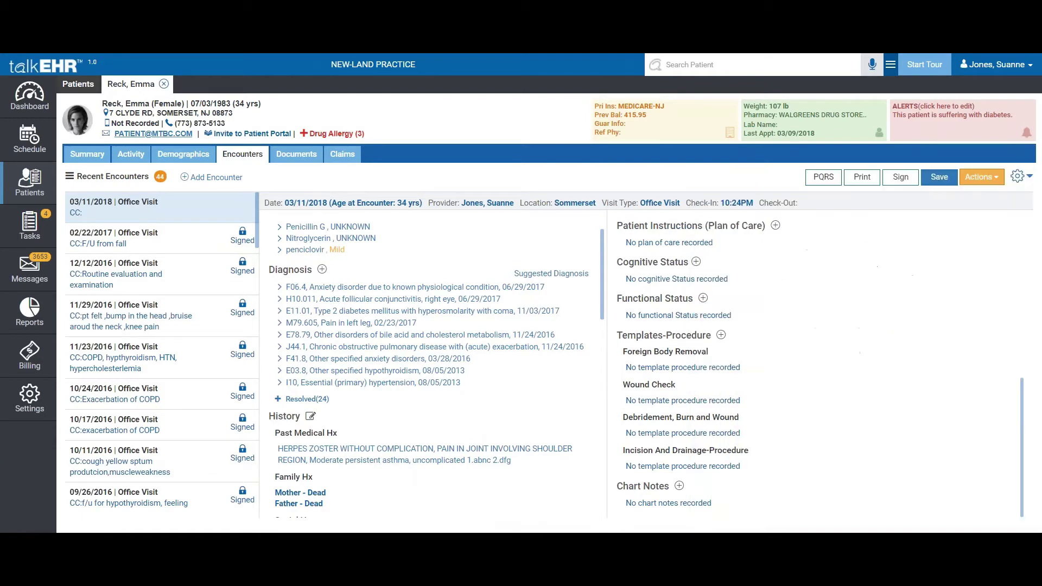
Open the patient's history for editing and examine the Social History, Family History and Risk Assessment sections
{"action": "scroll", "coordinate": [320, 293], "scroll_direction": "down", "scroll_amount": 3}
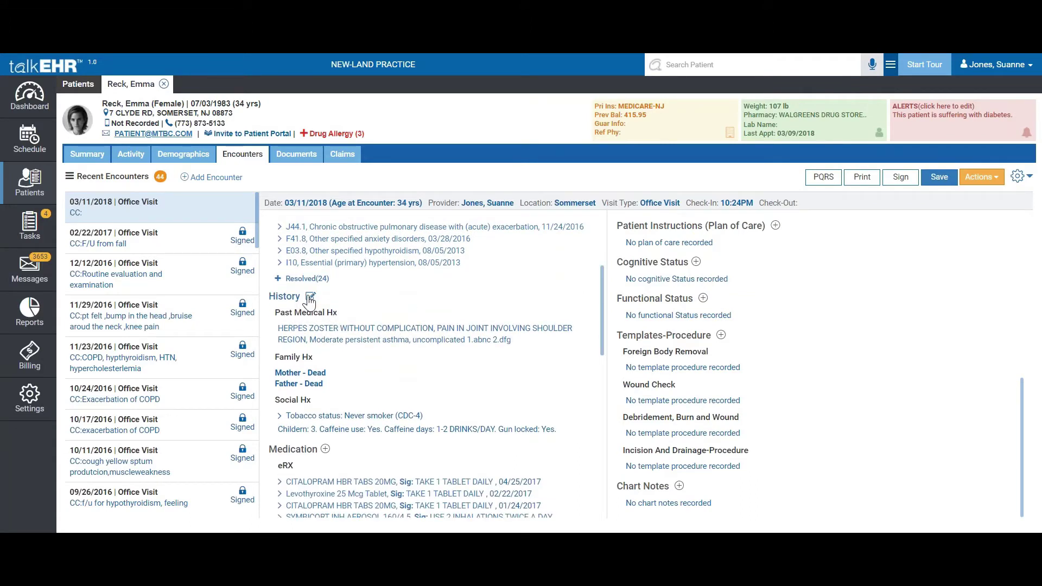
{"action": "left_click", "coordinate": [309, 296]}
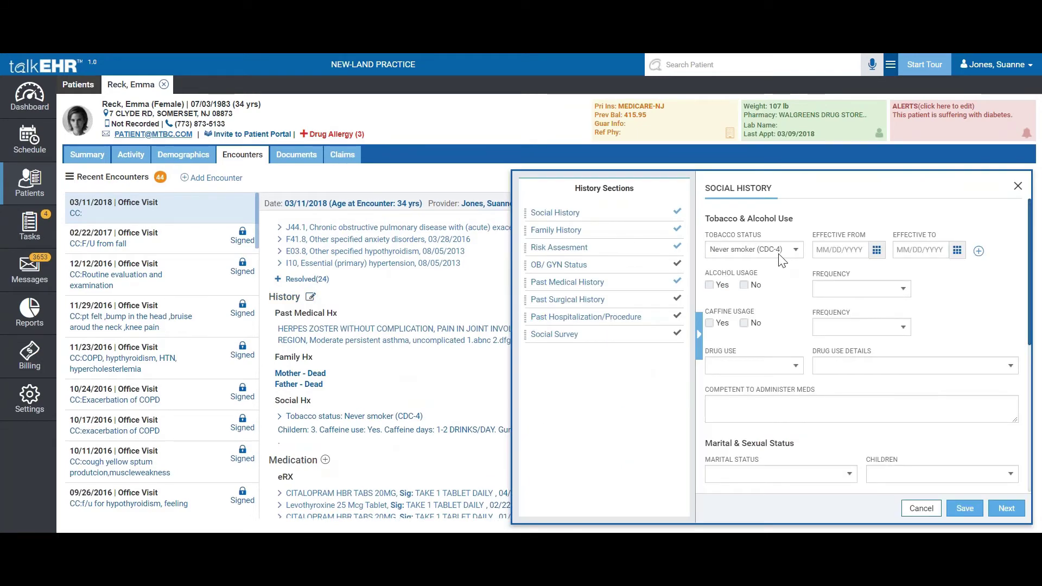
{"action": "scroll", "coordinate": [912, 384], "scroll_direction": "down", "scroll_amount": 2}
{"action": "scroll", "coordinate": [908, 377], "scroll_direction": "down", "scroll_amount": 4}
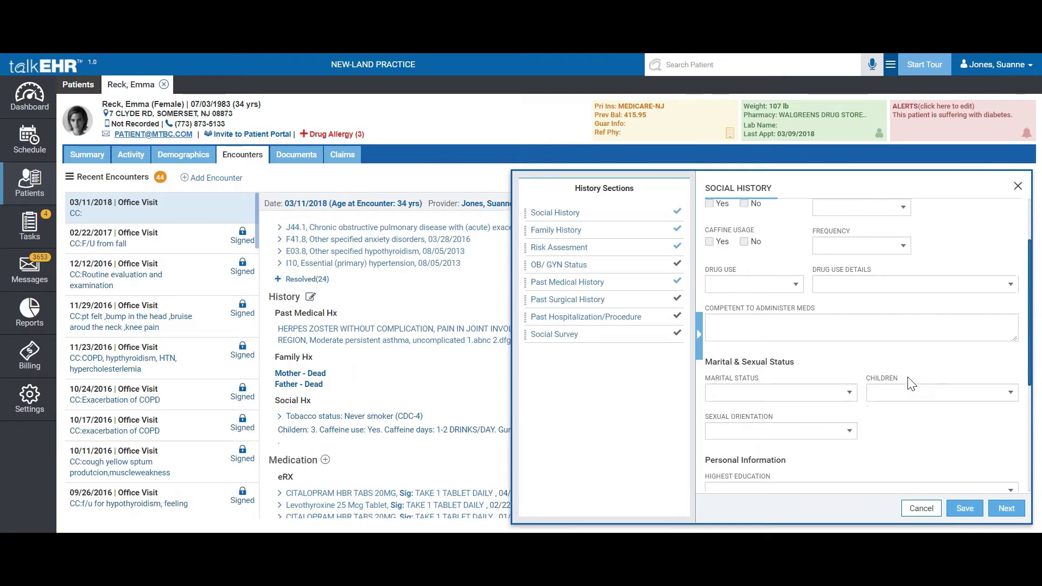
{"action": "scroll", "coordinate": [907, 376], "scroll_direction": "down", "scroll_amount": 1}
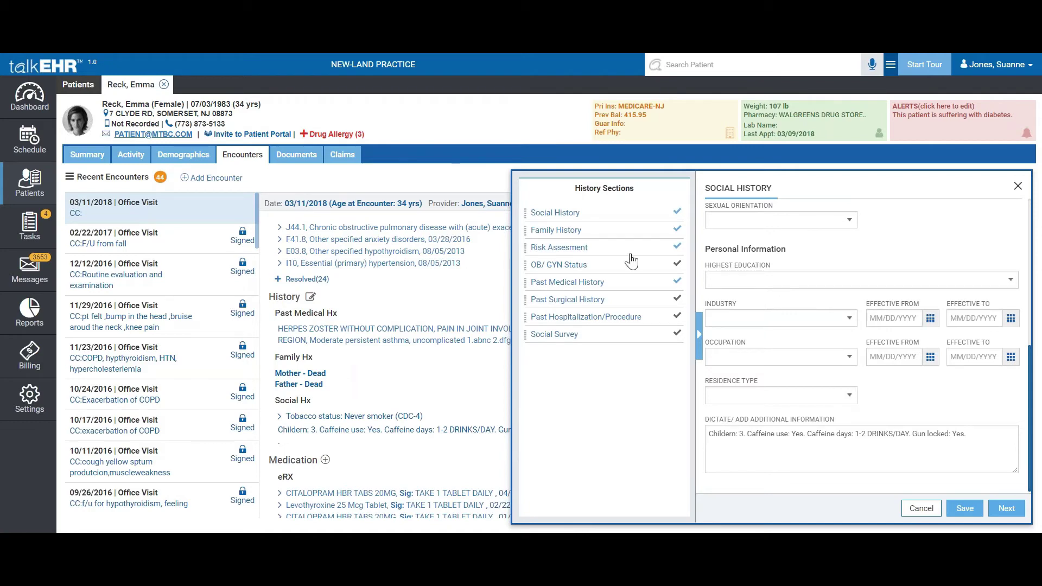
{"action": "left_click", "coordinate": [609, 233]}
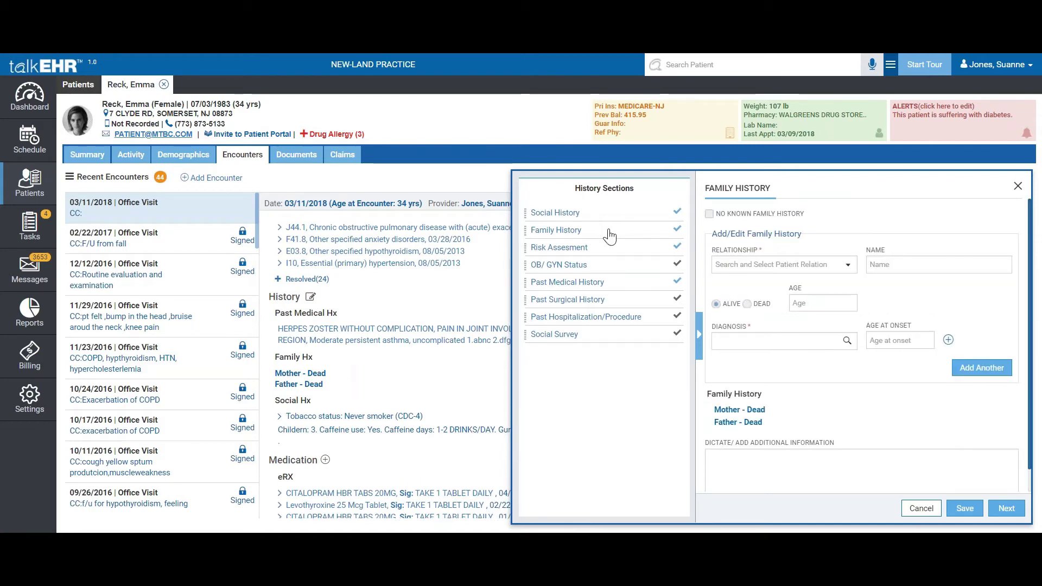
{"action": "left_click", "coordinate": [610, 247]}
In OB/GYN Status, try the Pregnant and Dysmenorrhea options, and set the status to Menopause
{"action": "left_click", "coordinate": [559, 264]}
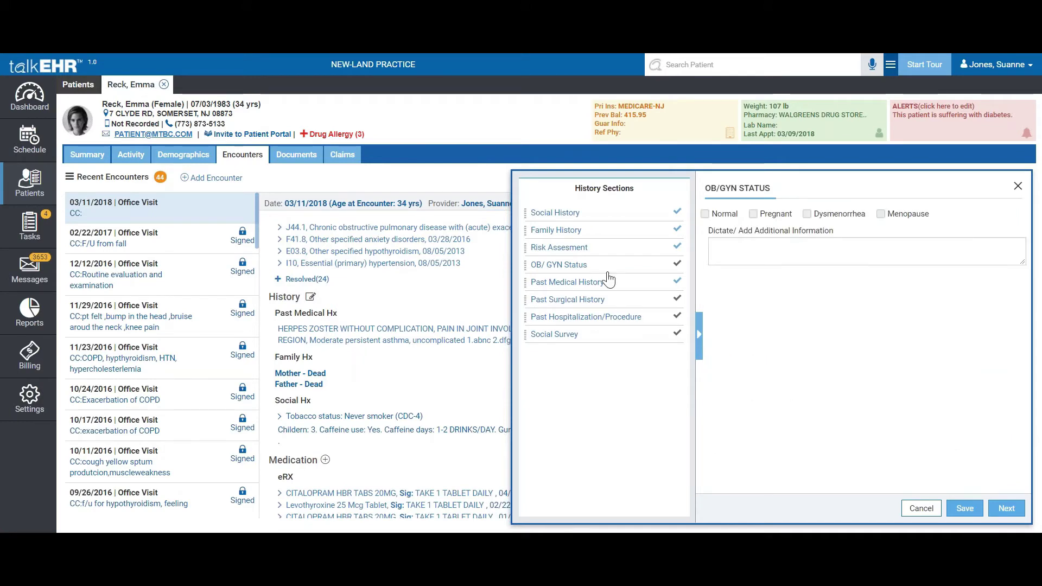
{"action": "left_click", "coordinate": [753, 214]}
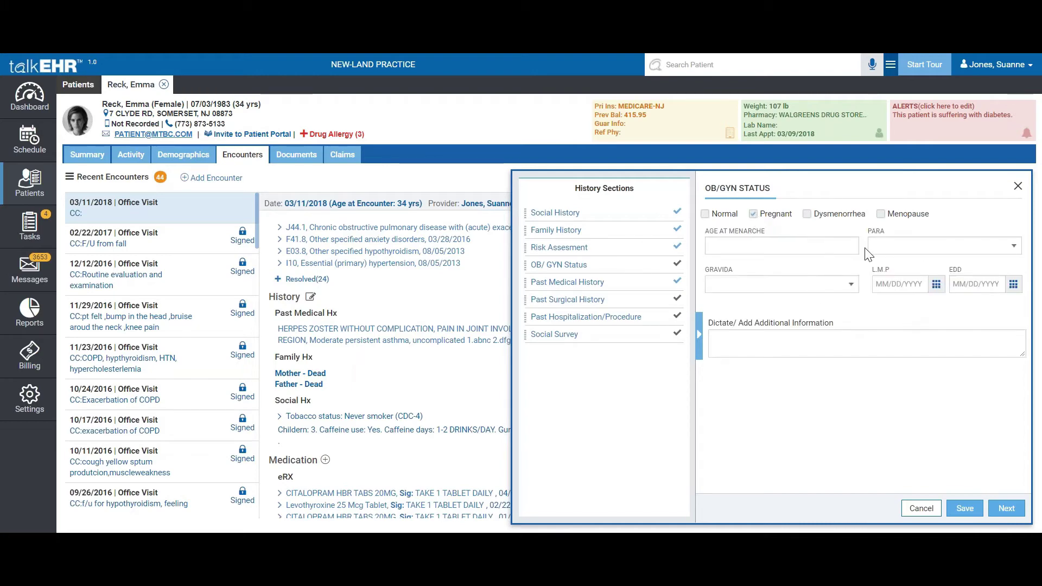
{"action": "left_click", "coordinate": [807, 214]}
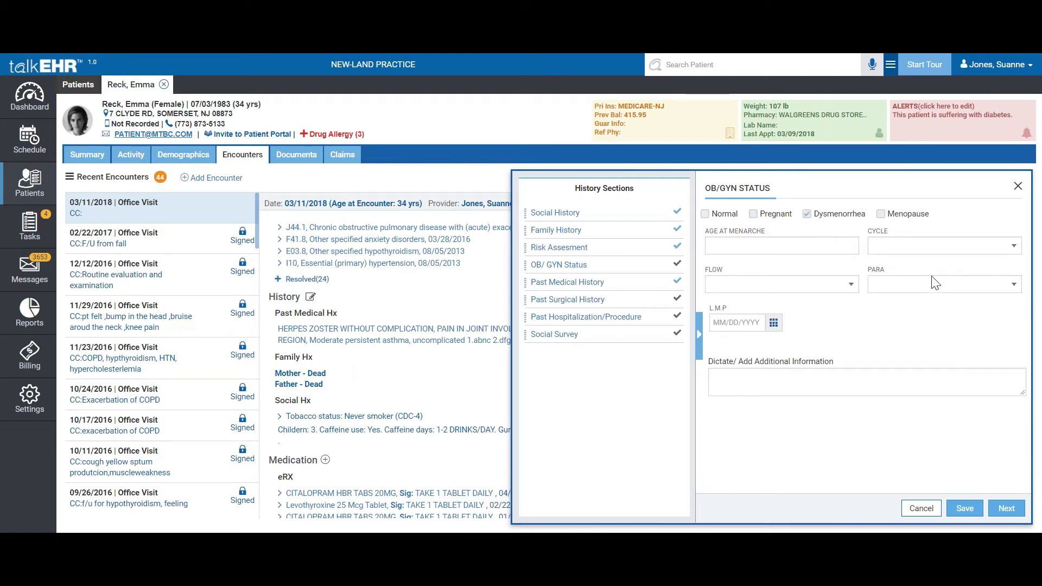
{"action": "left_click", "coordinate": [881, 215]}
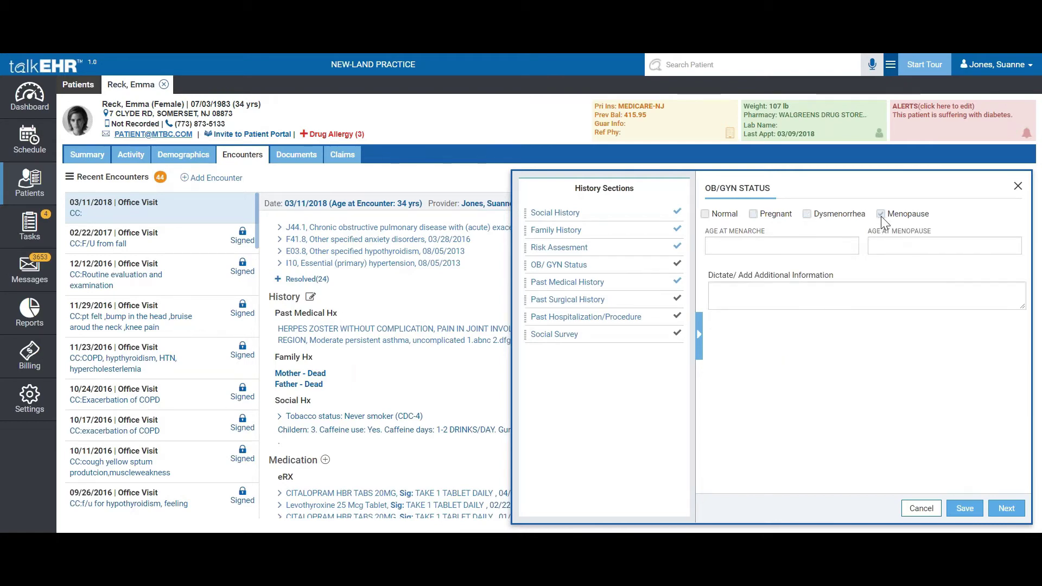
Examine the Past Medical, Past Surgical, Past Hospitalization/Procedure and Social Survey history sections, and cancel the history form
{"action": "left_click", "coordinate": [581, 283]}
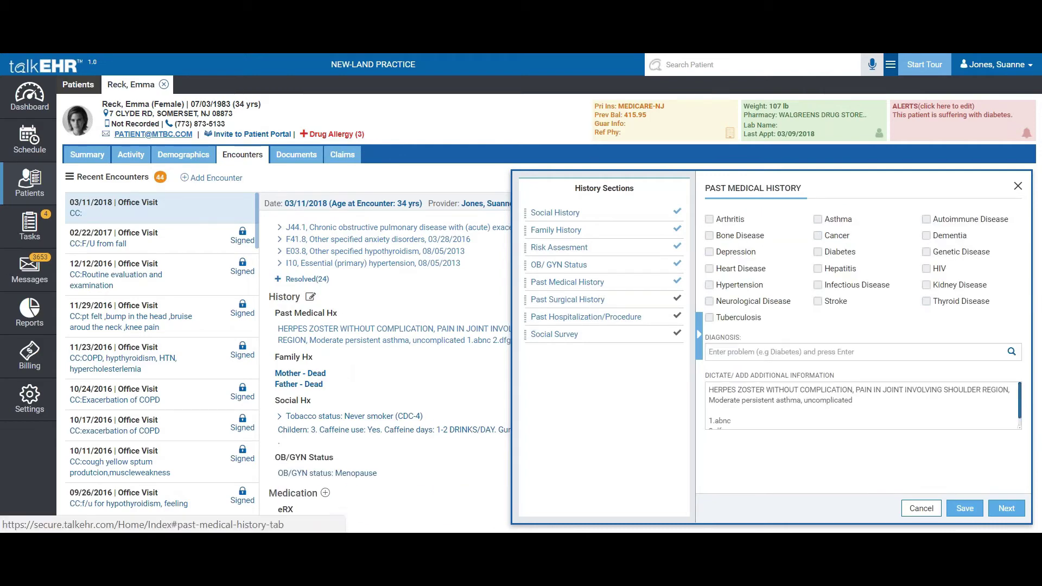
{"action": "left_click", "coordinate": [597, 303]}
{"action": "left_click", "coordinate": [600, 319]}
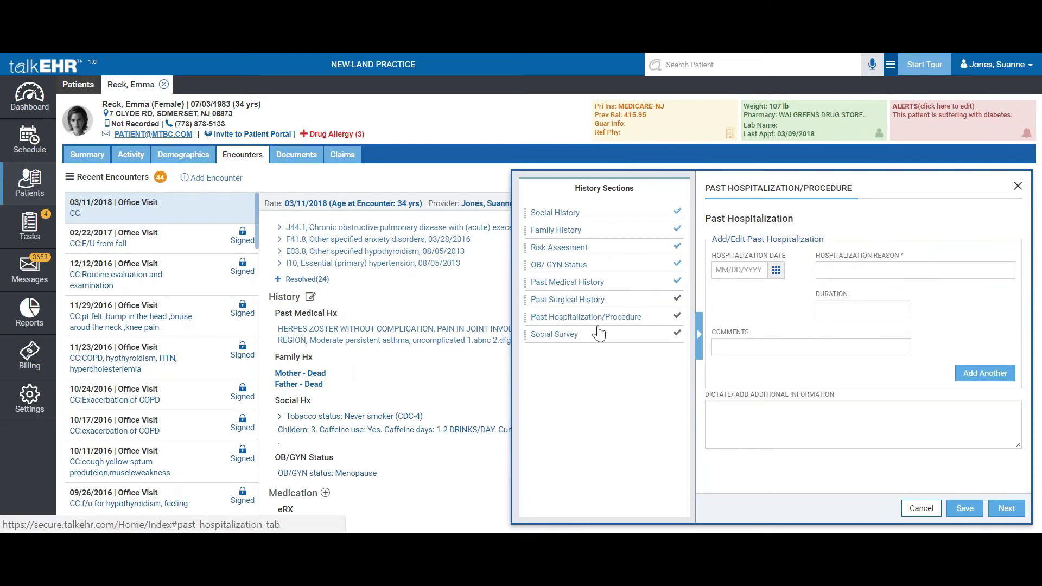
{"action": "left_click", "coordinate": [581, 335]}
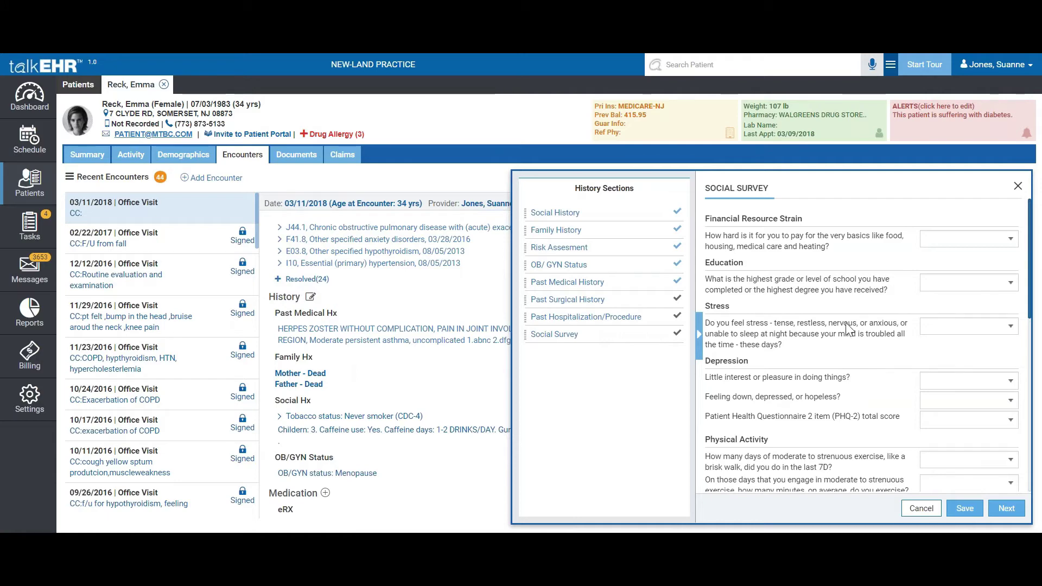
{"action": "scroll", "coordinate": [848, 329], "scroll_direction": "down", "scroll_amount": 3}
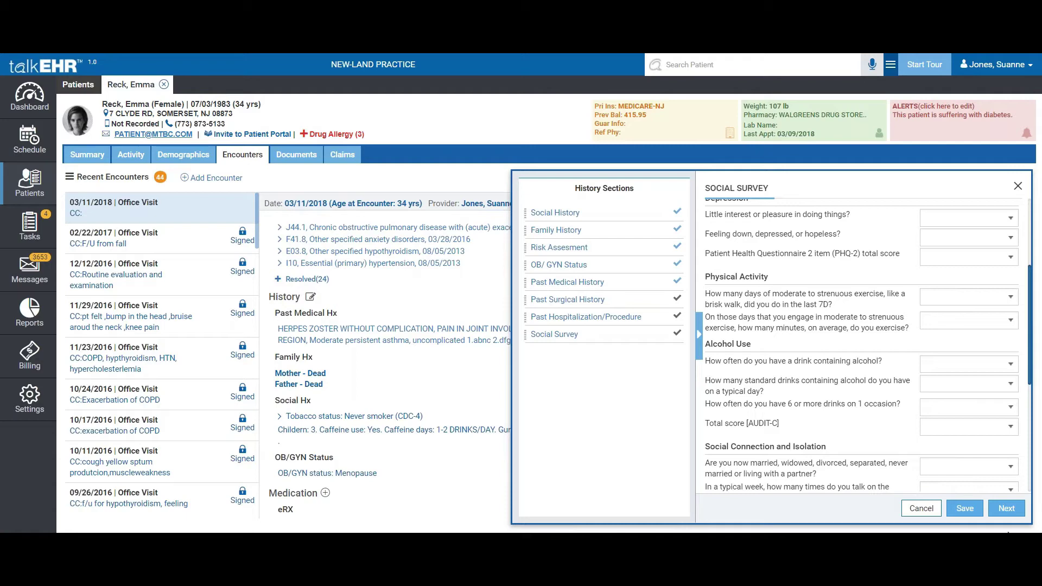
{"action": "left_click", "coordinate": [922, 508]}
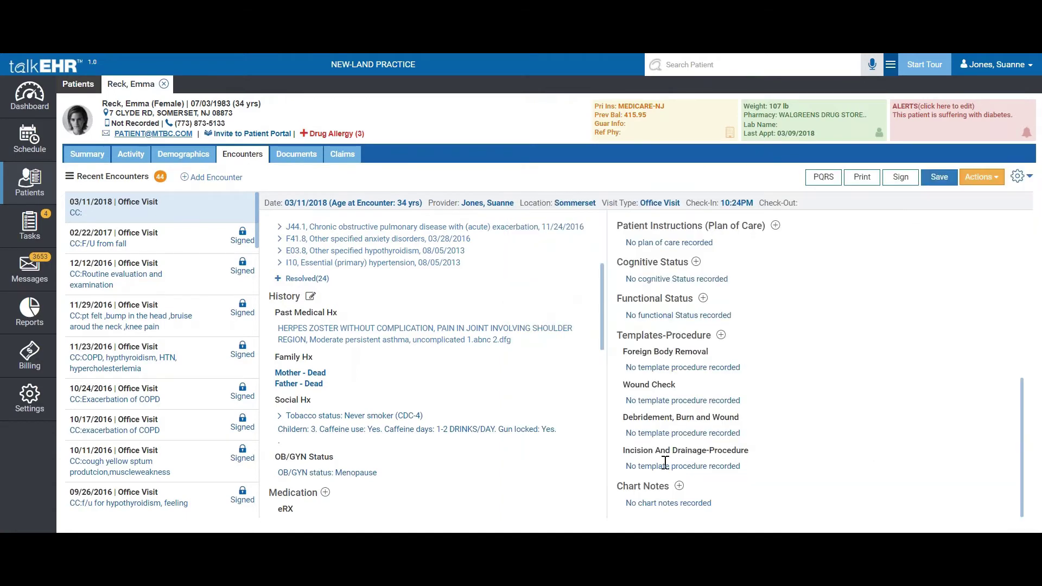
Start a new medication for the encounter, search for "tylenol" and choose Tylenol 325 mg tablet
{"action": "scroll", "coordinate": [436, 369], "scroll_direction": "down", "scroll_amount": 3}
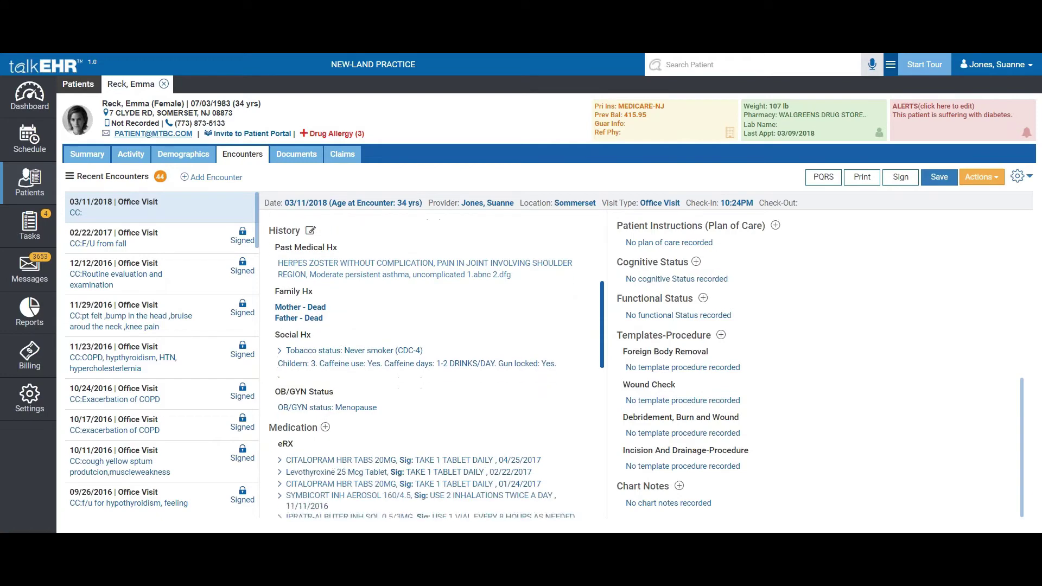
{"action": "scroll", "coordinate": [334, 386], "scroll_direction": "down", "scroll_amount": 2}
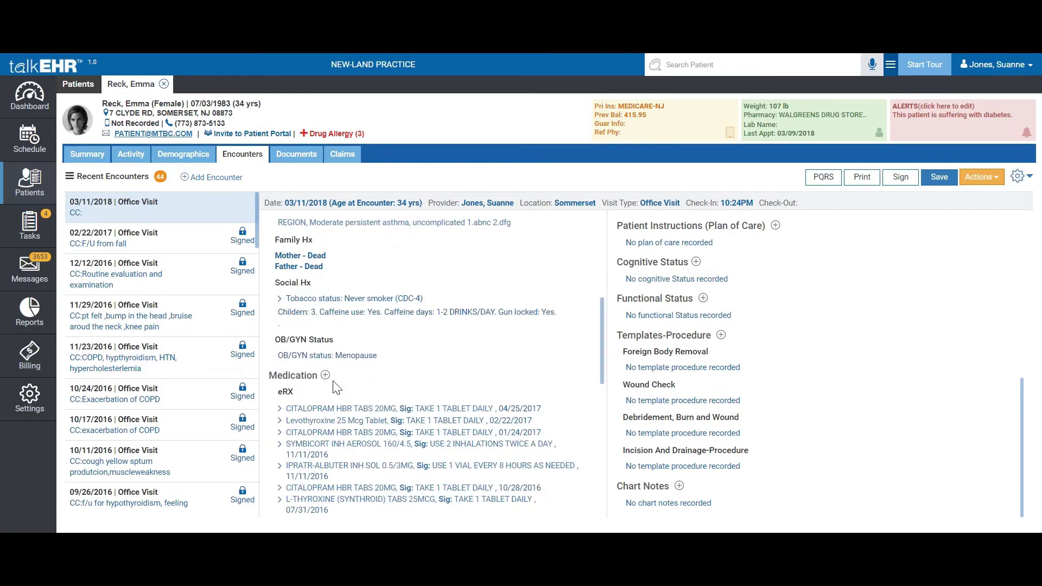
{"action": "scroll", "coordinate": [336, 387], "scroll_direction": "down", "scroll_amount": 2}
{"action": "scroll", "coordinate": [328, 367], "scroll_direction": "up", "scroll_amount": 2}
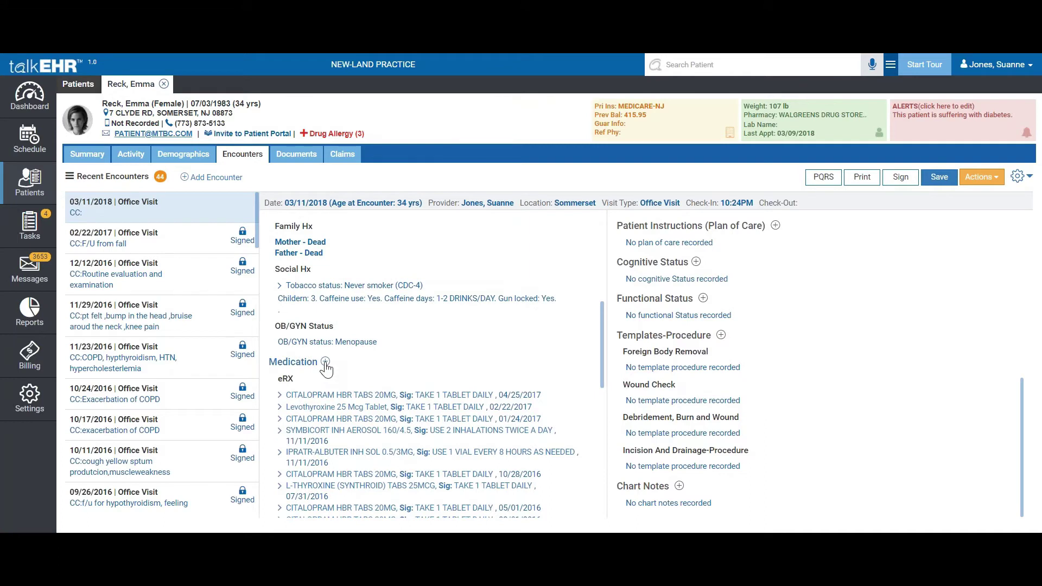
{"action": "left_click", "coordinate": [325, 363]}
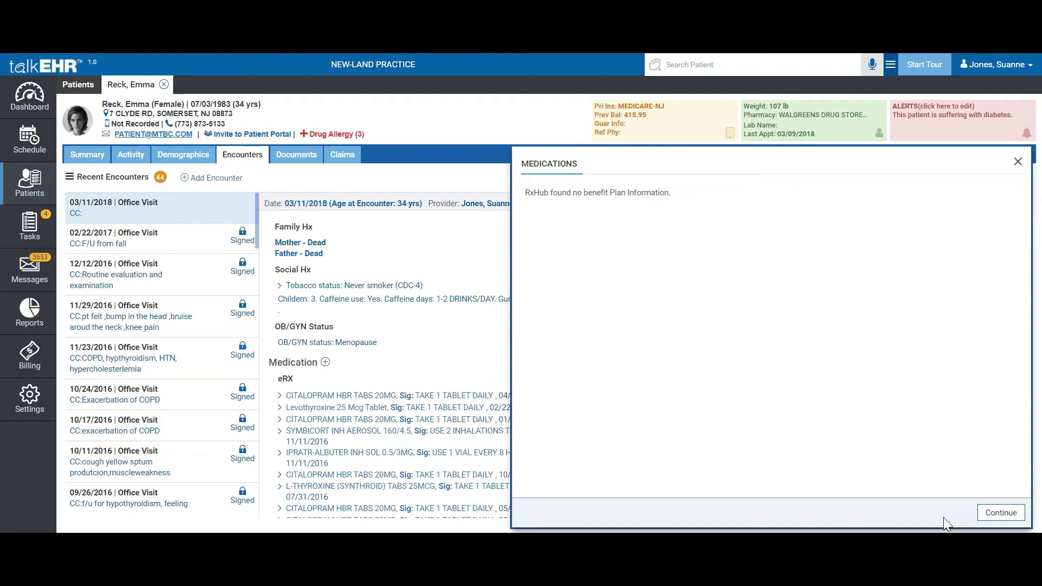
{"action": "left_click", "coordinate": [1001, 513]}
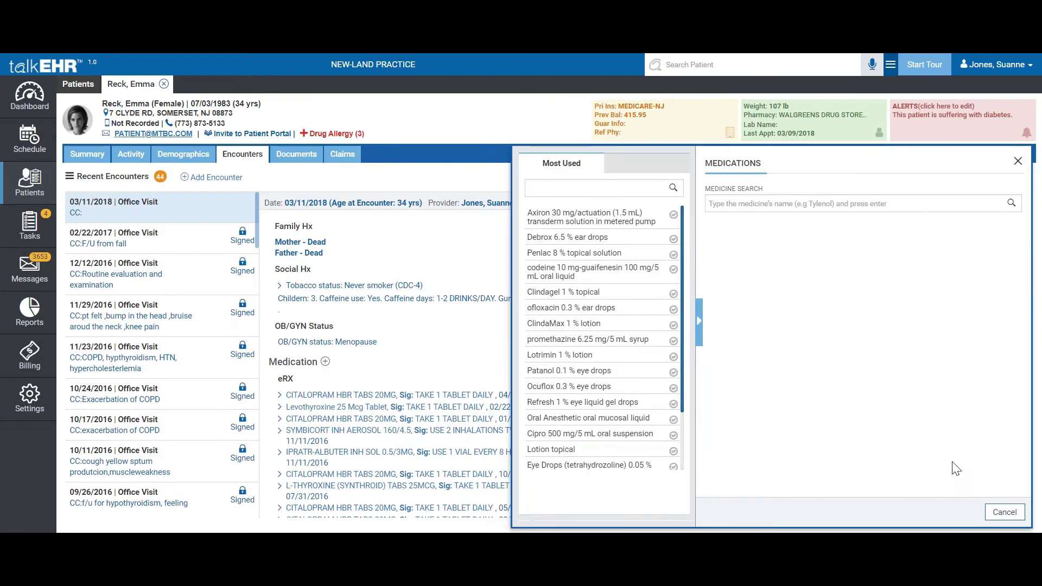
{"action": "left_click", "coordinate": [871, 202]}
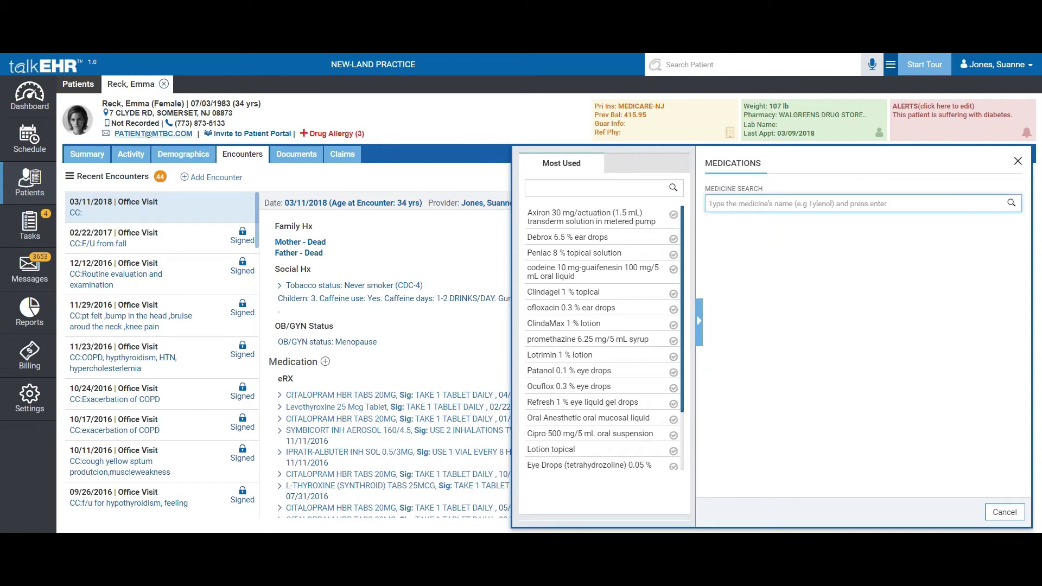
{"action": "type", "text": "tylenol"}
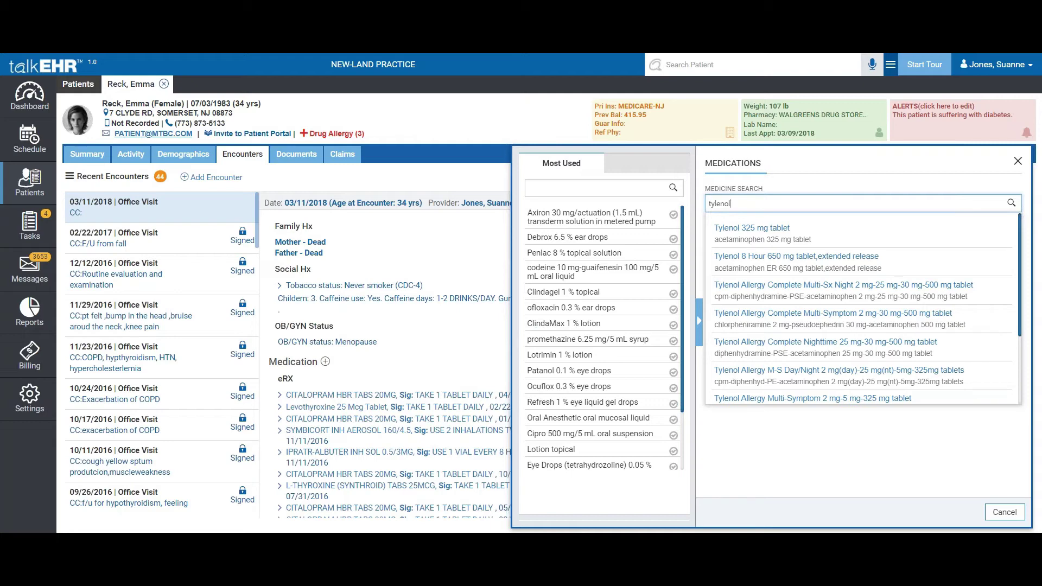
{"action": "left_click", "coordinate": [778, 234]}
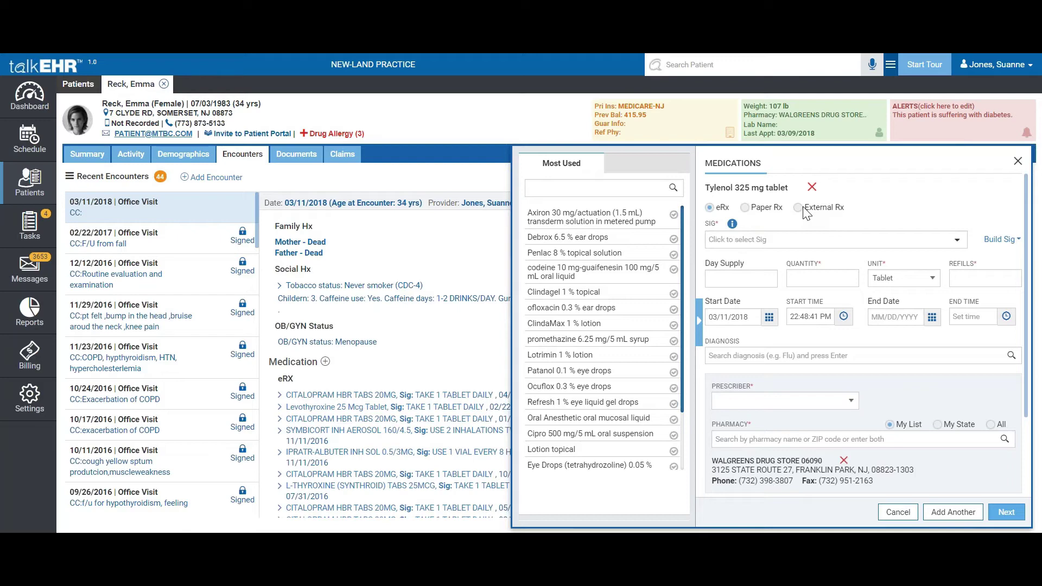
Check the suggested sigs for the Tylenol prescription and enter the custom sig "take one tablet per day"
{"action": "left_click", "coordinate": [837, 235]}
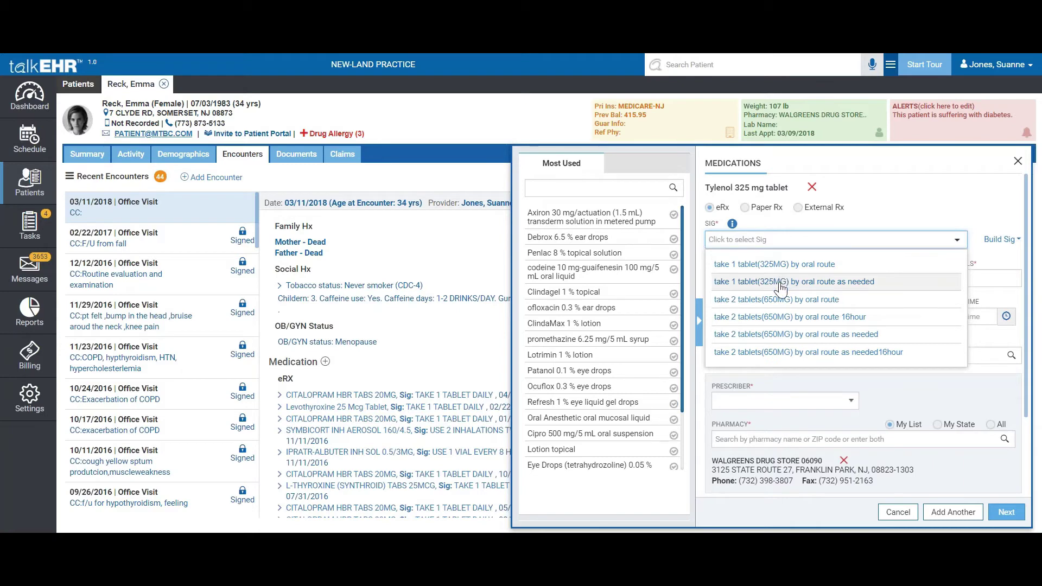
{"action": "left_click", "coordinate": [789, 240]}
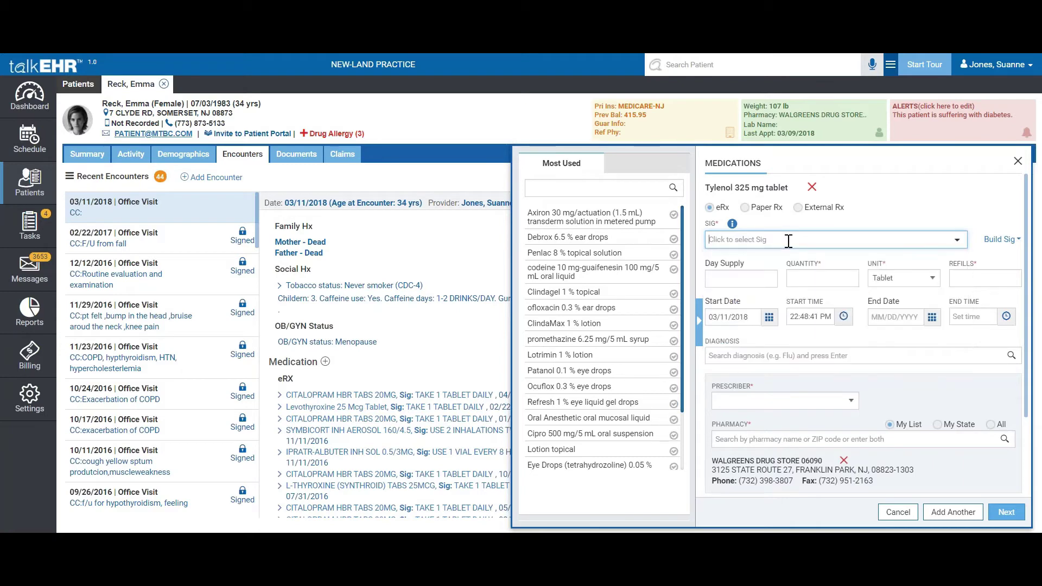
{"action": "type", "text": "dhj"}
{"action": "key", "text": "BackSpace"}
{"action": "key", "text": "BackSpace"}
{"action": "key", "text": "BackSpace"}
{"action": "type", "text": "take one tablet per"}
Examine the prescription's quantity, refills, date, diagnosis, prescriber and pharmacy fields without filling them in
{"action": "left_click", "coordinate": [822, 277]}
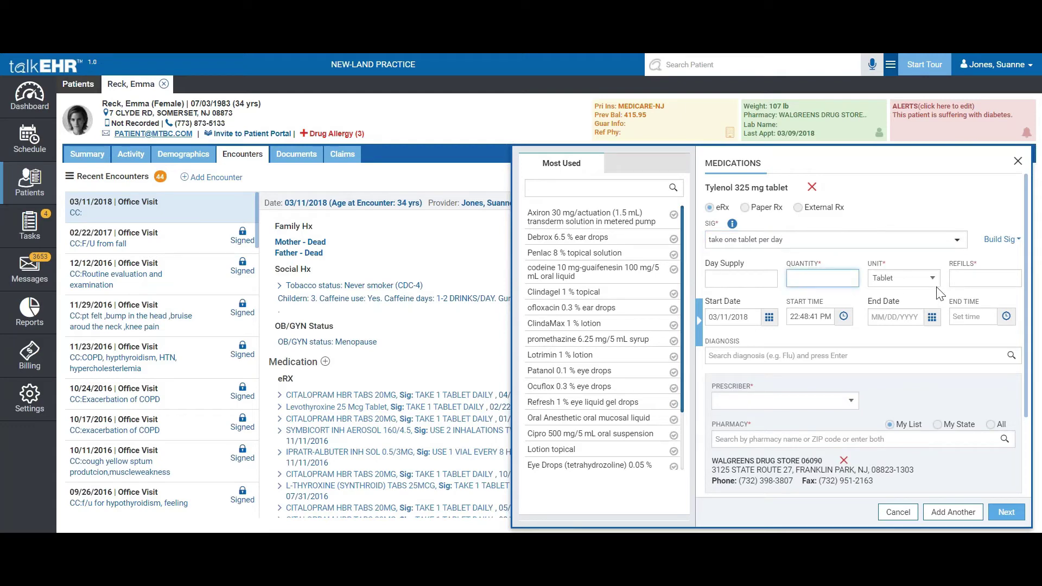
{"action": "left_click", "coordinate": [973, 275]}
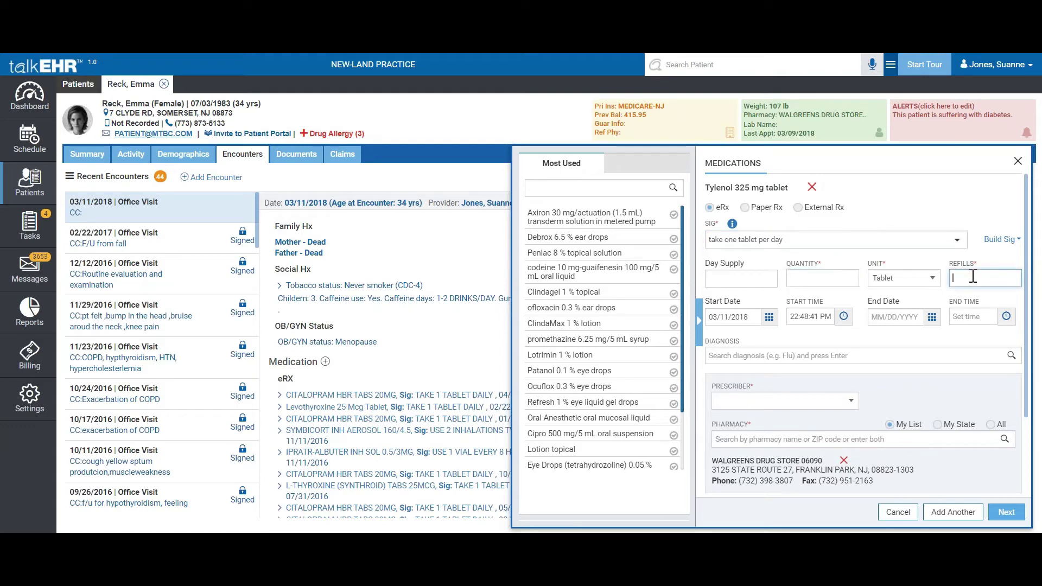
{"action": "scroll", "coordinate": [869, 353], "scroll_direction": "down", "scroll_amount": 2}
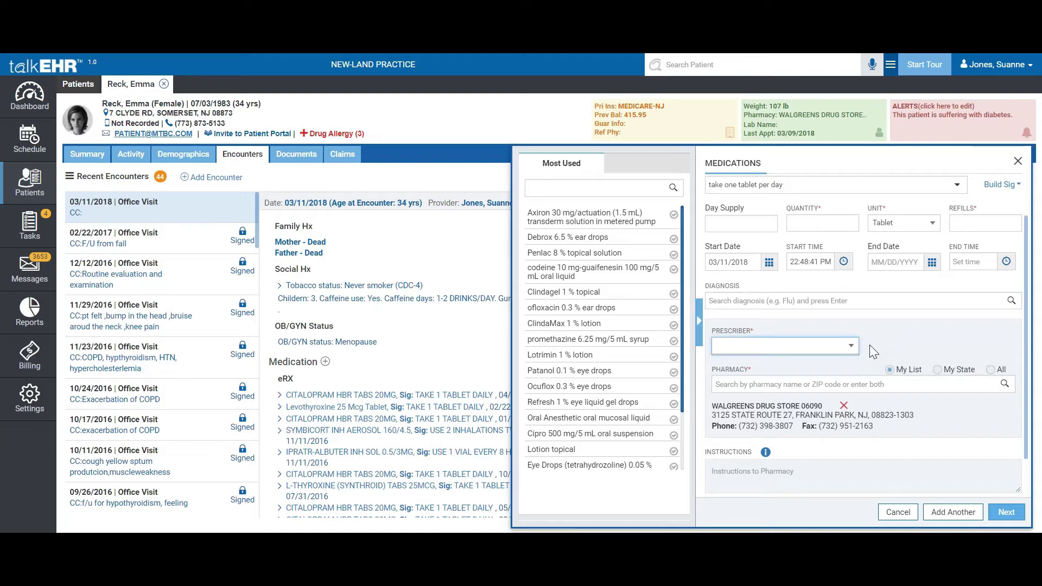
{"action": "scroll", "coordinate": [868, 344], "scroll_direction": "up", "scroll_amount": 1}
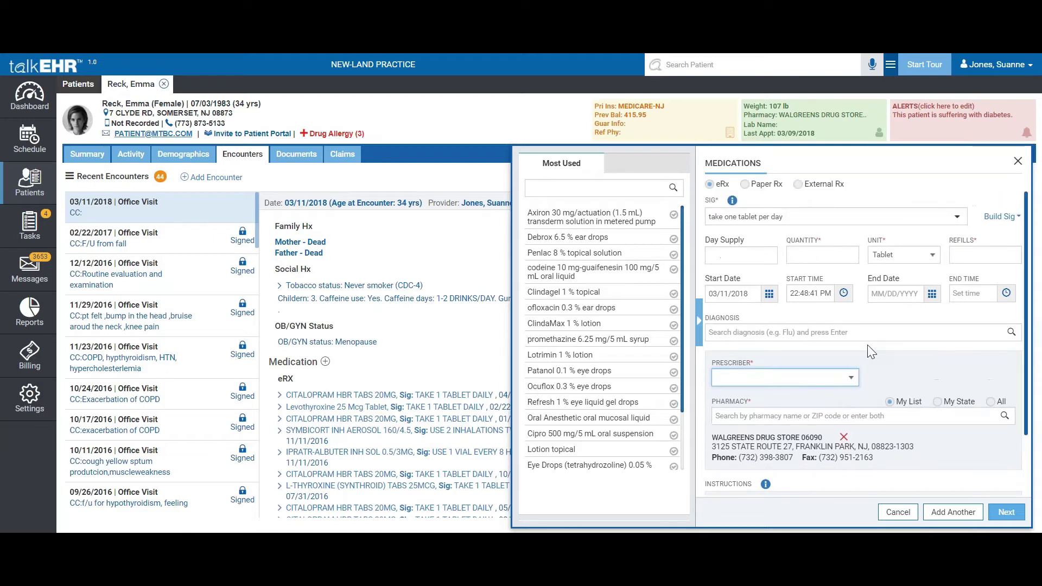
Switch the prescription type to Paper Rx and check the available prescribers, keeping the selected one
{"action": "left_click", "coordinate": [744, 207]}
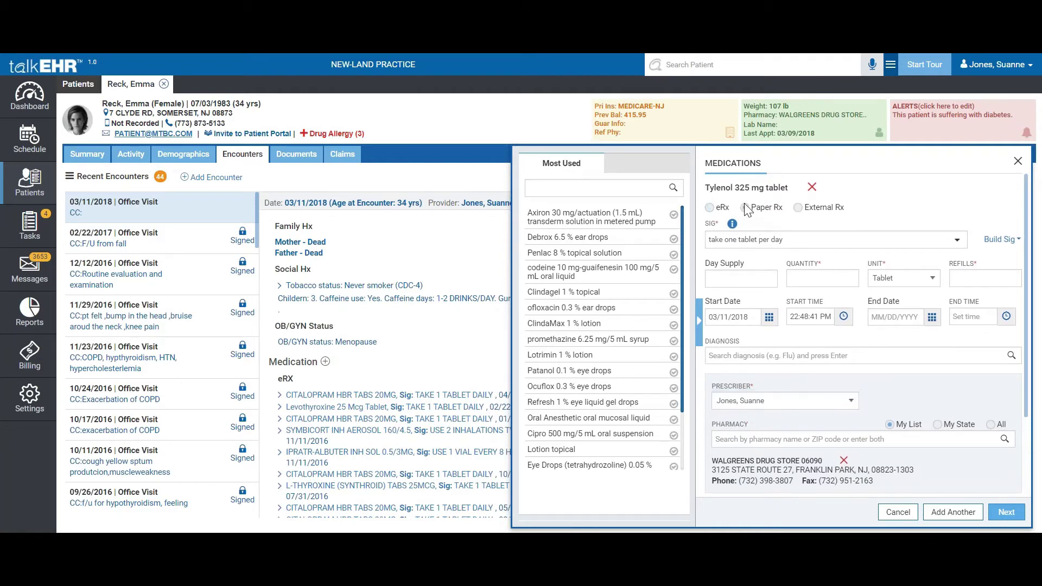
{"action": "left_click", "coordinate": [842, 407]}
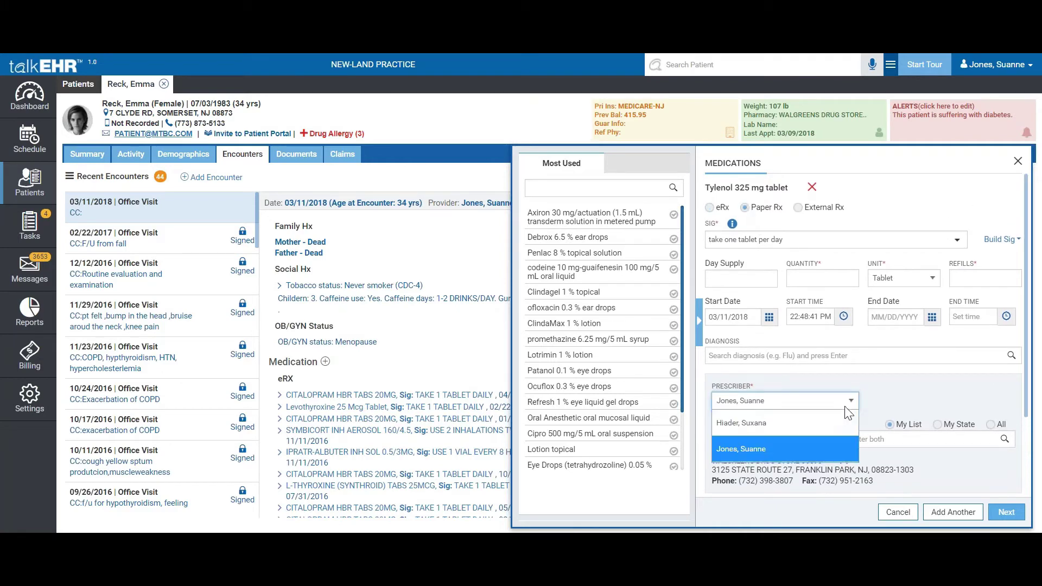
{"action": "left_click", "coordinate": [903, 387]}
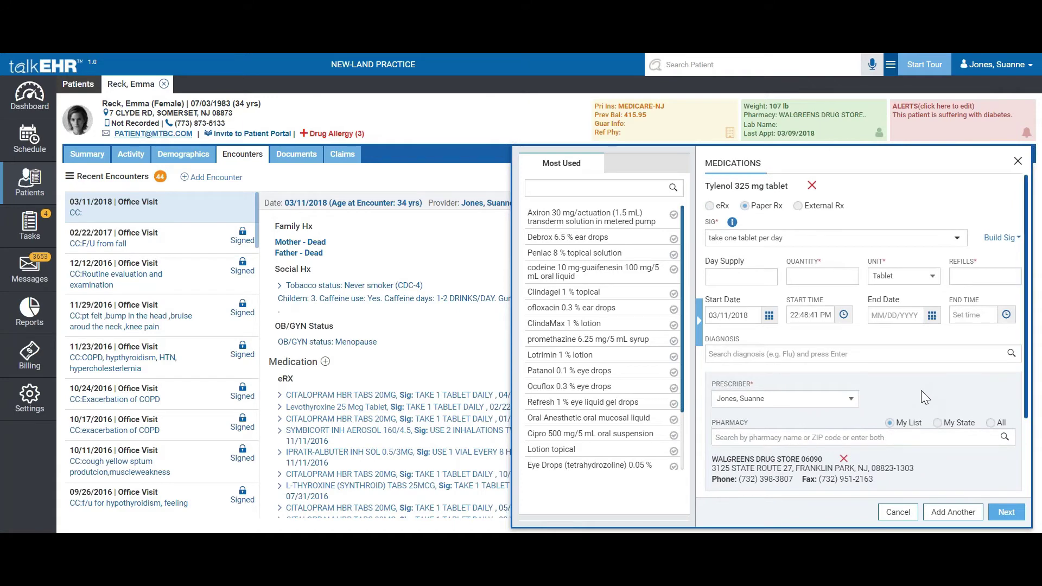
Try the My State and My List pharmacy search scopes, set the scope to All, and view the remaining prescription options
{"action": "scroll", "coordinate": [920, 390], "scroll_direction": "down", "scroll_amount": 1}
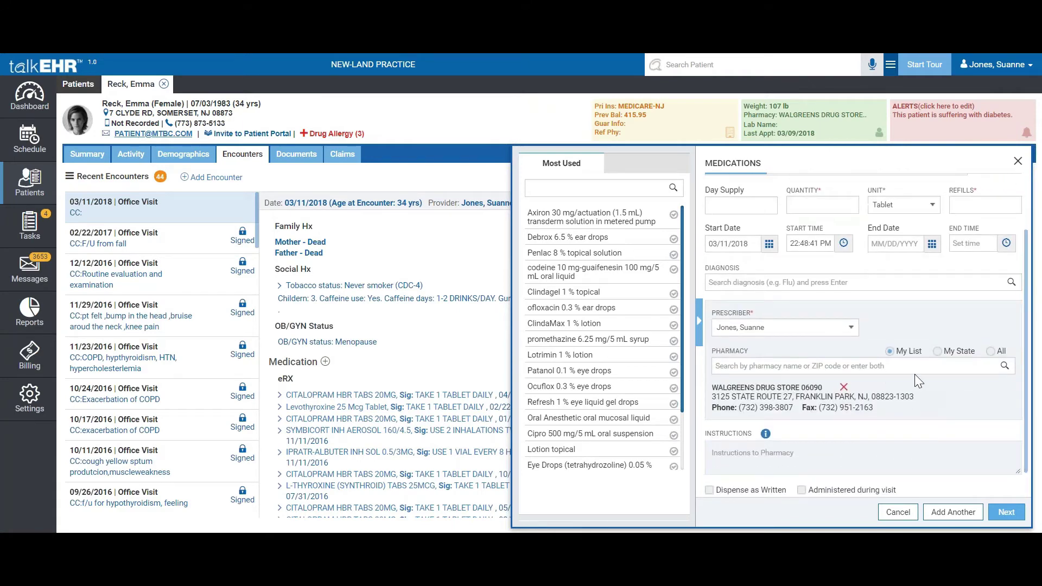
{"action": "left_click", "coordinate": [915, 373]}
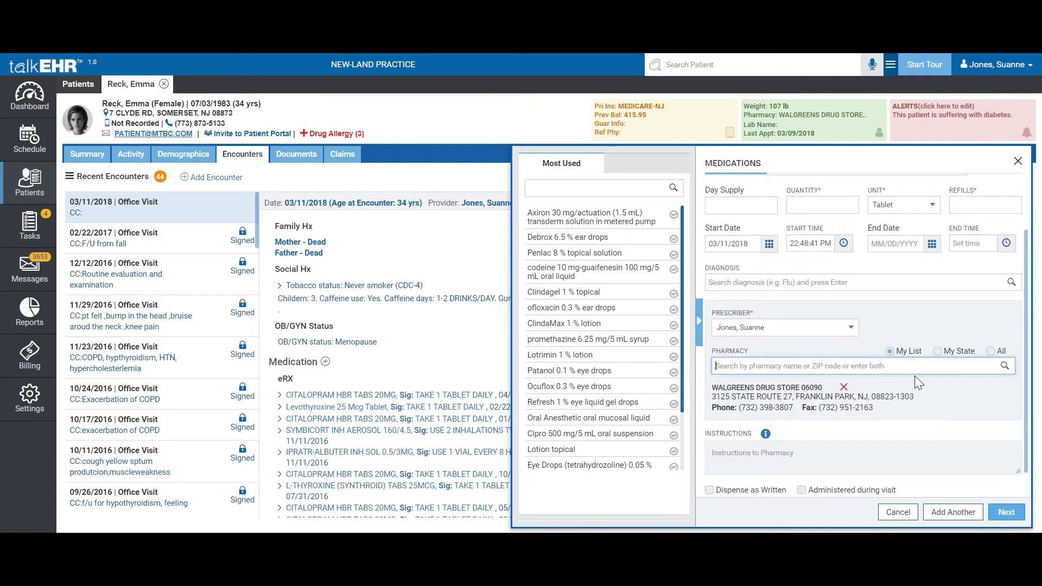
{"action": "left_click", "coordinate": [940, 352]}
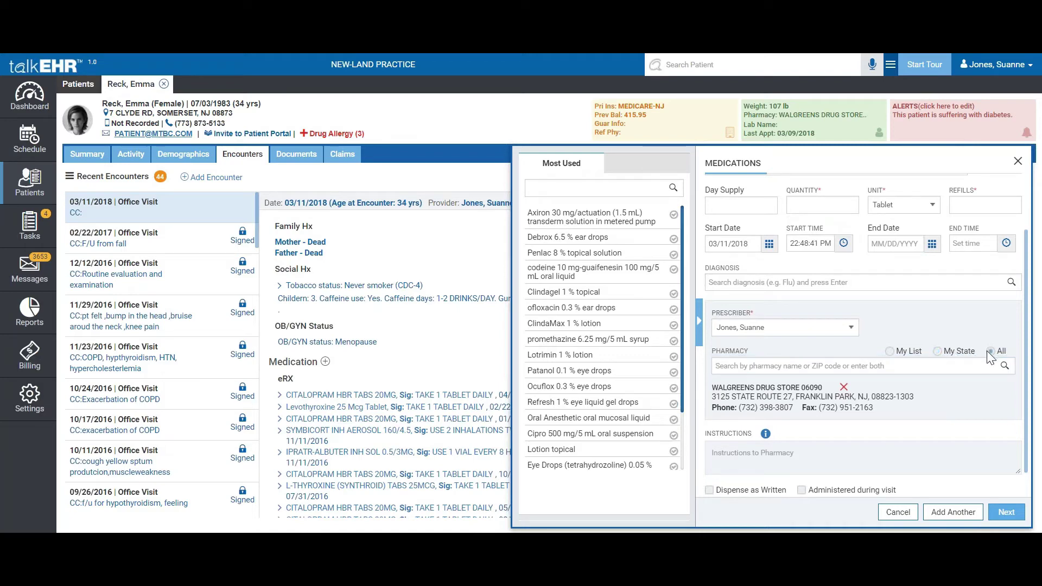
{"action": "left_click", "coordinate": [888, 352]}
{"action": "left_click", "coordinate": [999, 348]}
{"action": "scroll", "coordinate": [837, 436], "scroll_direction": "down", "scroll_amount": 1}
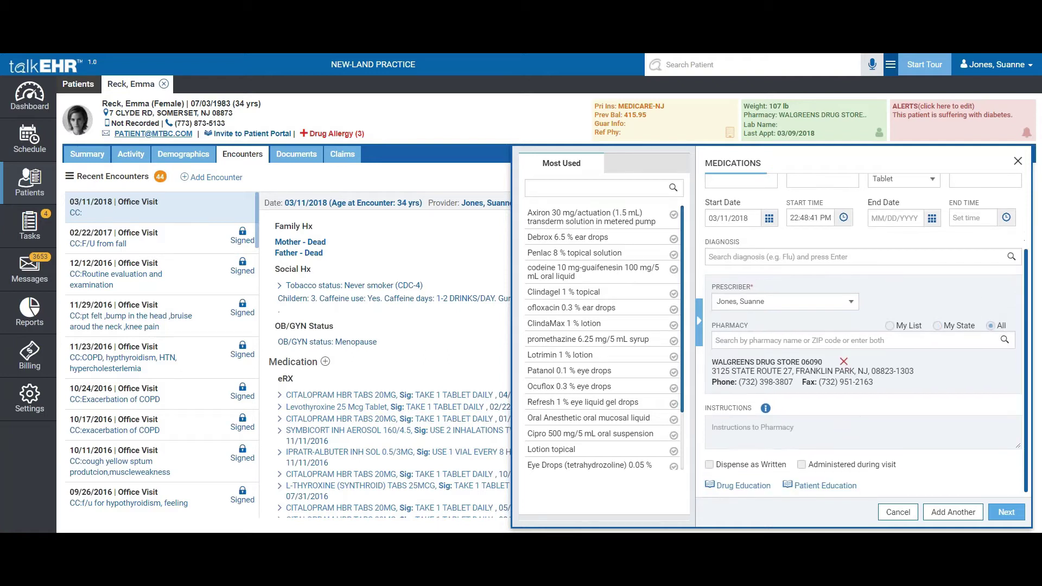
Try to continue the Tylenol prescription without pharmacy instructions, and discard the entry
{"action": "left_click", "coordinate": [835, 433]}
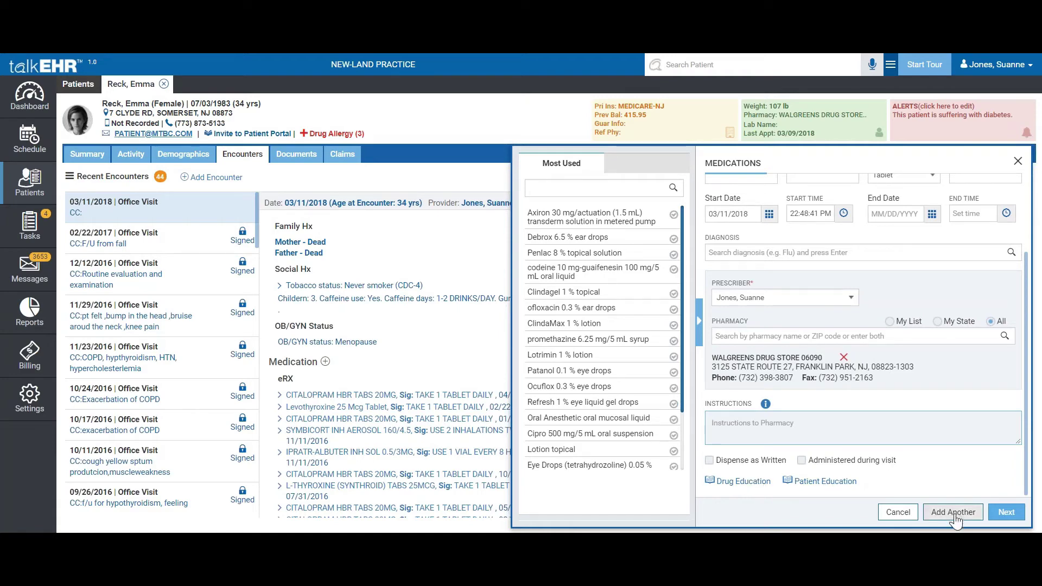
{"action": "left_click", "coordinate": [1004, 519]}
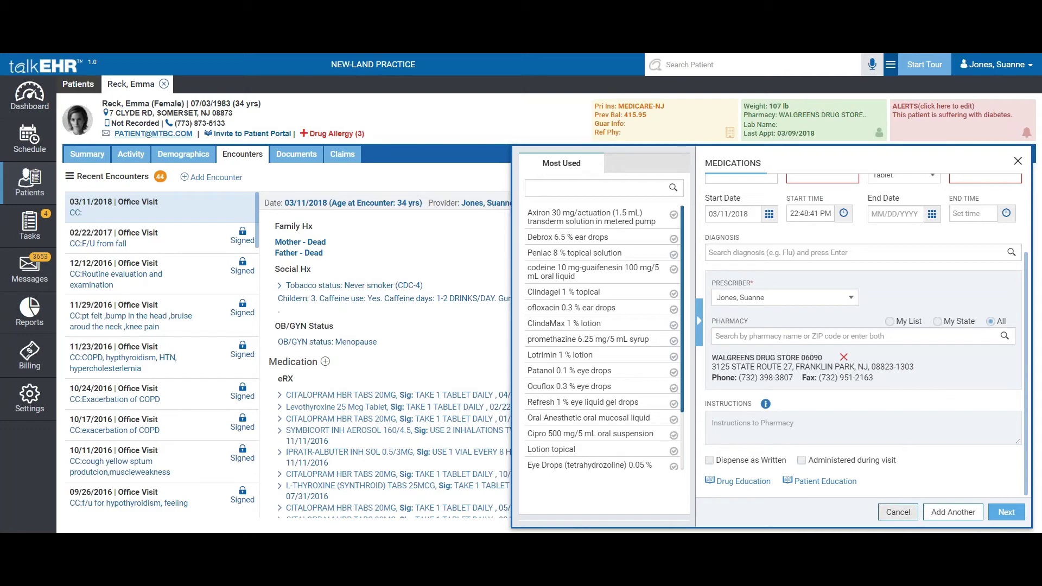
{"action": "left_click", "coordinate": [912, 516]}
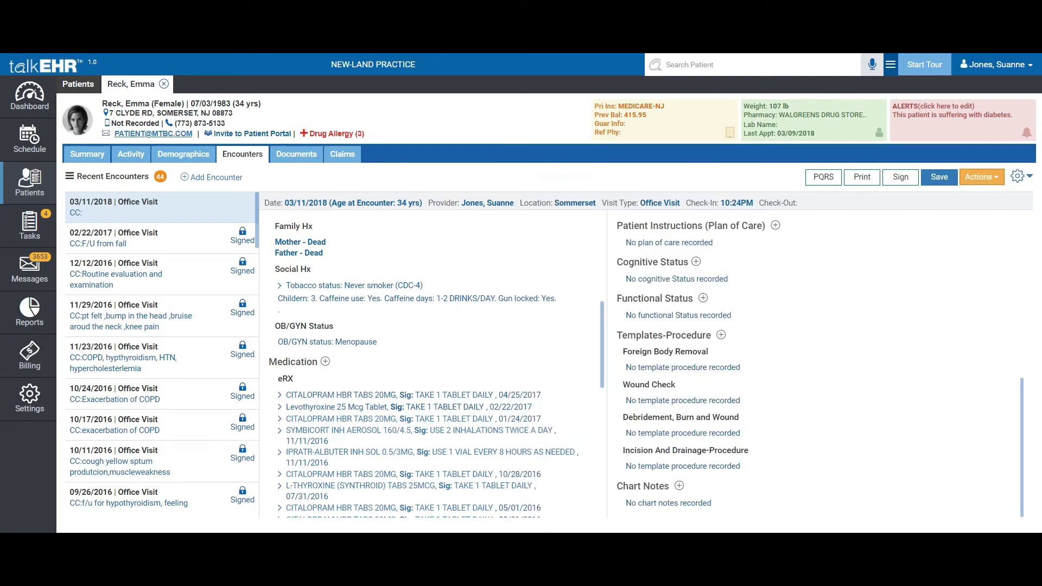
Review the prescription details of the Levothyroxine 25 Mcg Tablet and mark the medication as inactive
{"action": "left_click", "coordinate": [454, 408]}
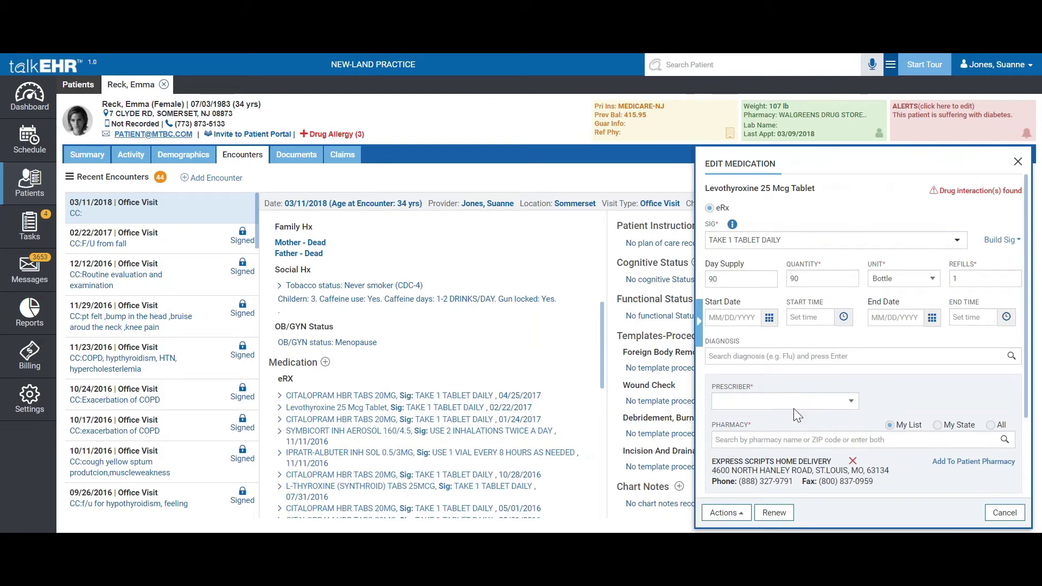
{"action": "scroll", "coordinate": [895, 398], "scroll_direction": "down", "scroll_amount": 1}
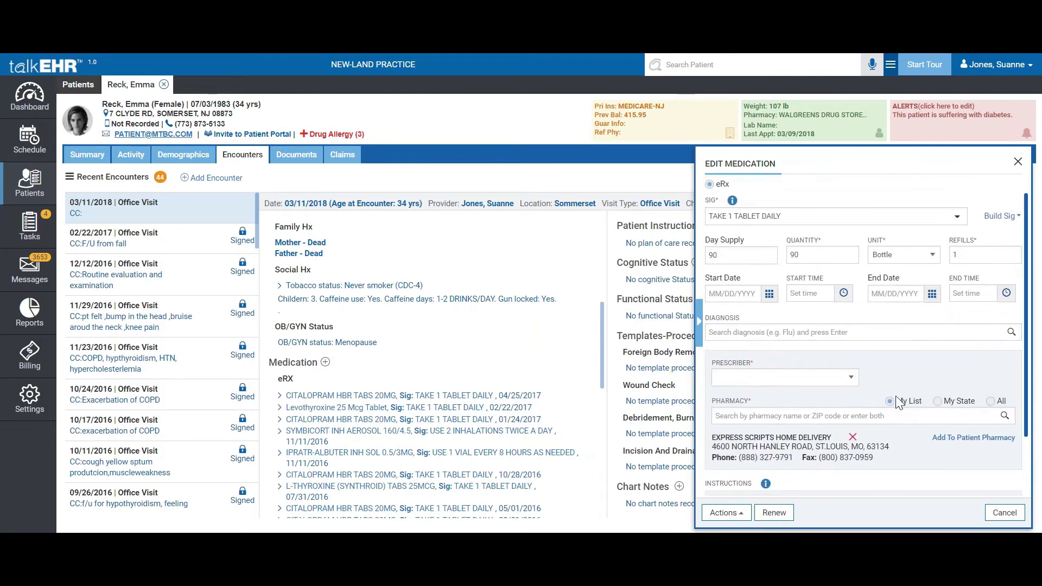
{"action": "scroll", "coordinate": [896, 401], "scroll_direction": "up", "scroll_amount": 1}
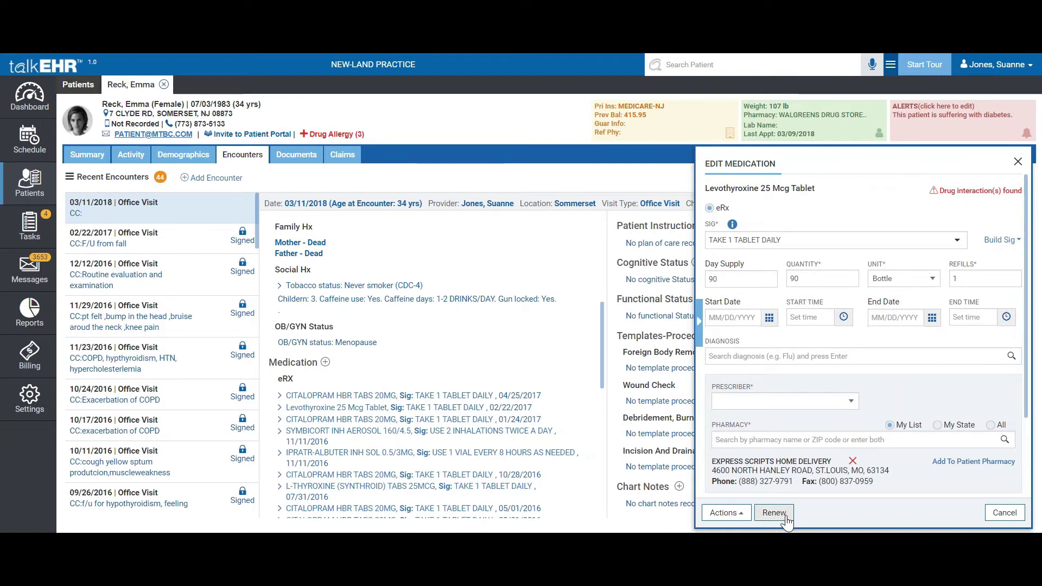
{"action": "left_click", "coordinate": [747, 514]}
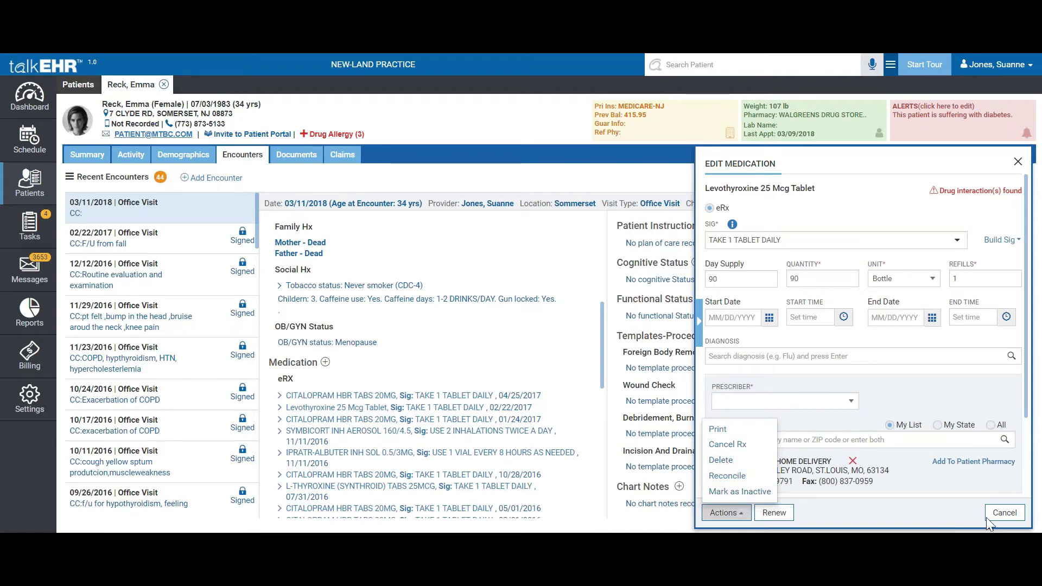
{"action": "left_click", "coordinate": [740, 498]}
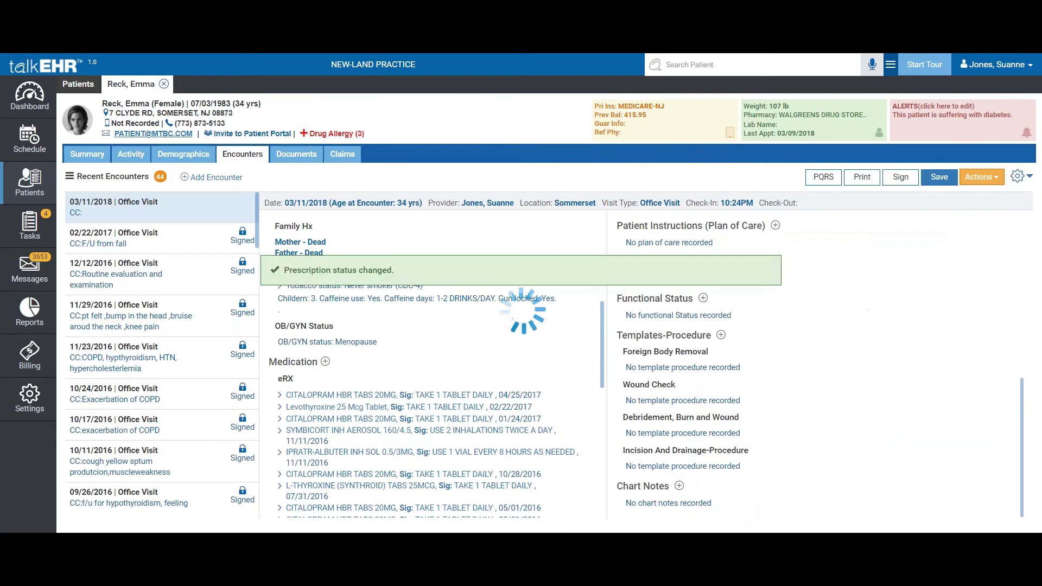
Look through the encounter's eRx, Paper Rx and inactive medications down to the immunizations list
{"action": "scroll", "coordinate": [499, 344], "scroll_direction": "down", "scroll_amount": 2}
{"action": "scroll", "coordinate": [602, 415], "scroll_direction": "down", "scroll_amount": 2}
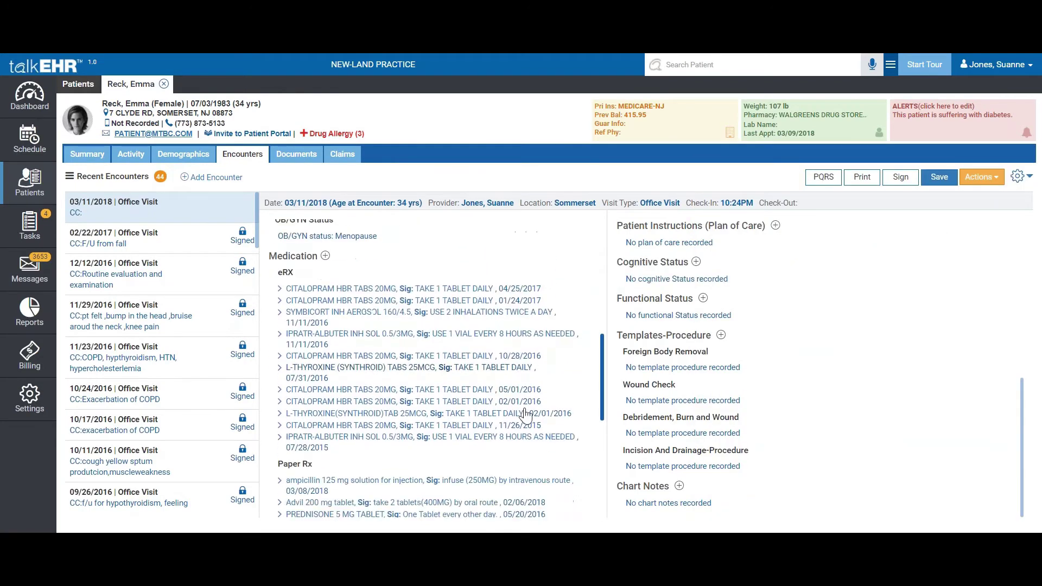
{"action": "scroll", "coordinate": [601, 424], "scroll_direction": "down", "scroll_amount": 1}
{"action": "left_click_drag", "start_coordinate": [601, 426], "coordinate": [598, 505]}
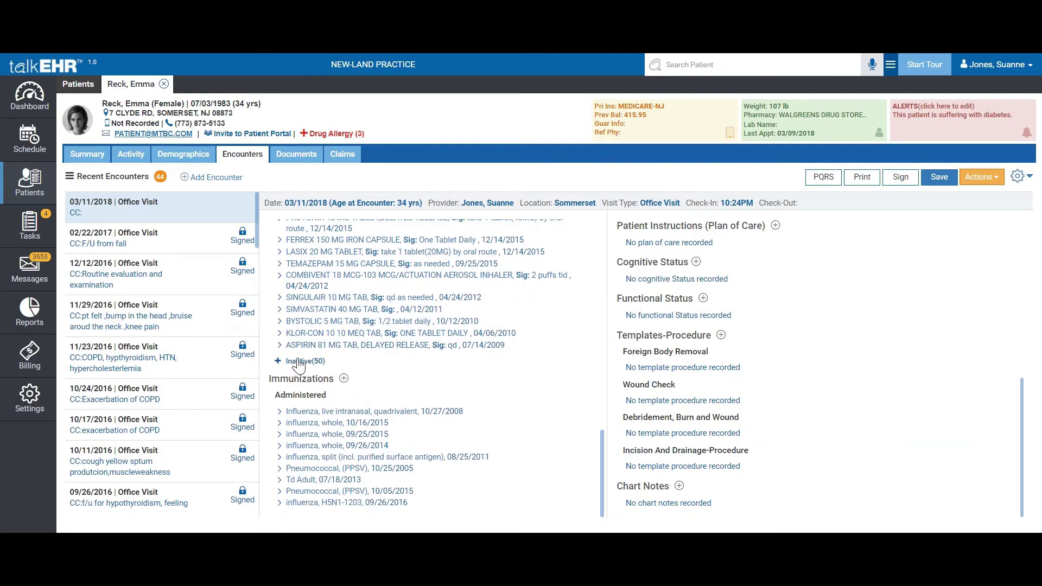
{"action": "scroll", "coordinate": [298, 367], "scroll_direction": "up", "scroll_amount": 4}
{"action": "scroll", "coordinate": [296, 354], "scroll_direction": "up", "scroll_amount": 9}
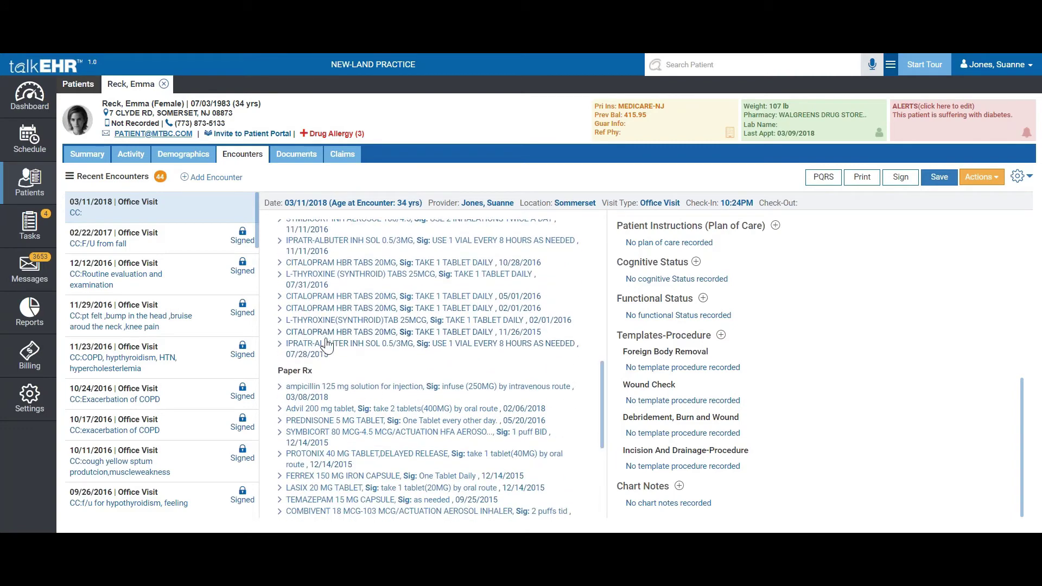
{"action": "scroll", "coordinate": [320, 413], "scroll_direction": "down", "scroll_amount": 1}
{"action": "scroll", "coordinate": [319, 406], "scroll_direction": "down", "scroll_amount": 6}
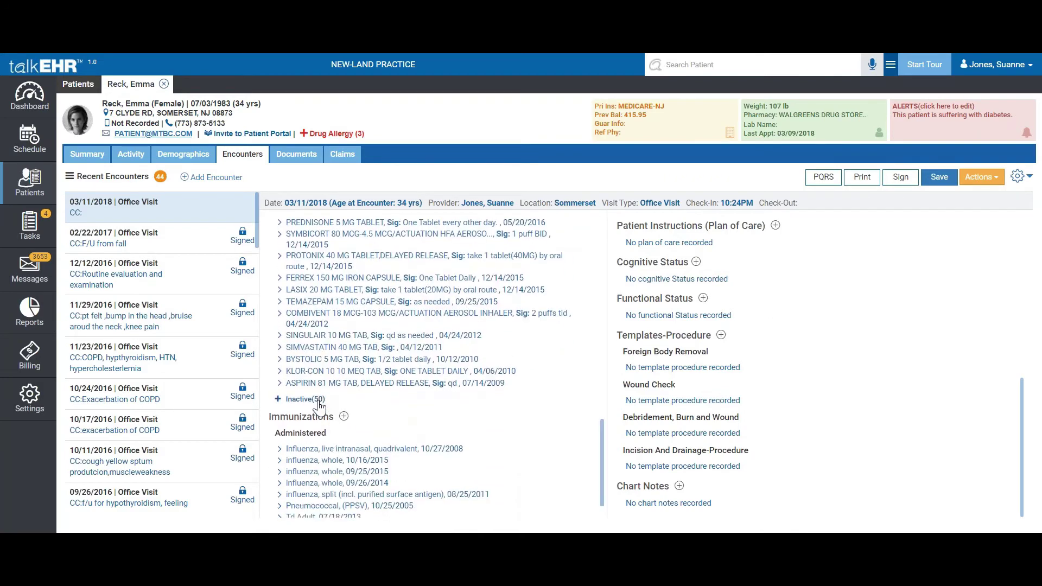
{"action": "scroll", "coordinate": [320, 406], "scroll_direction": "down", "scroll_amount": 2}
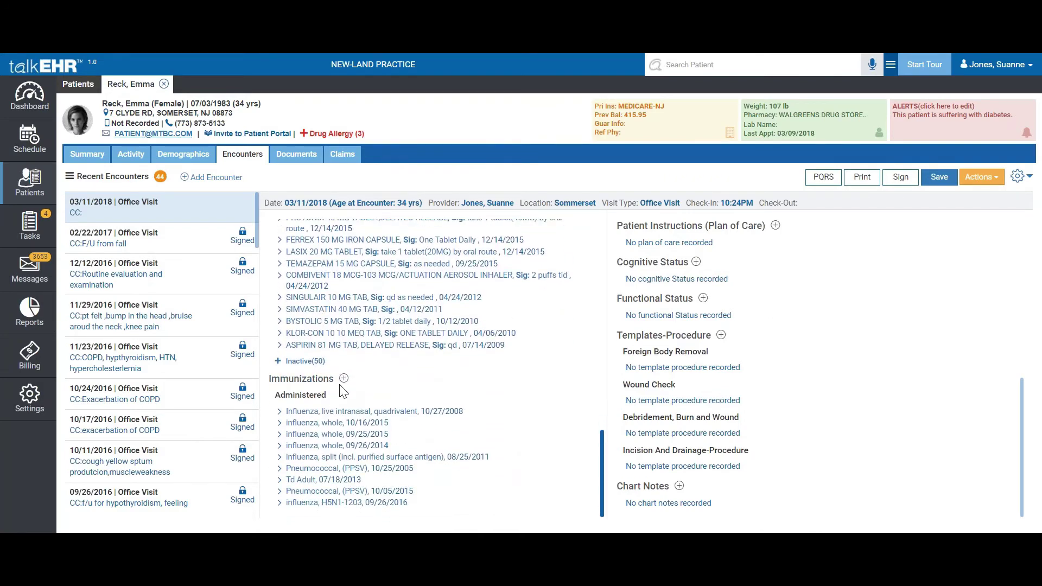
Compare the Administered, Historical and Refused forms for a new immunization and close without saving
{"action": "left_click", "coordinate": [344, 379]}
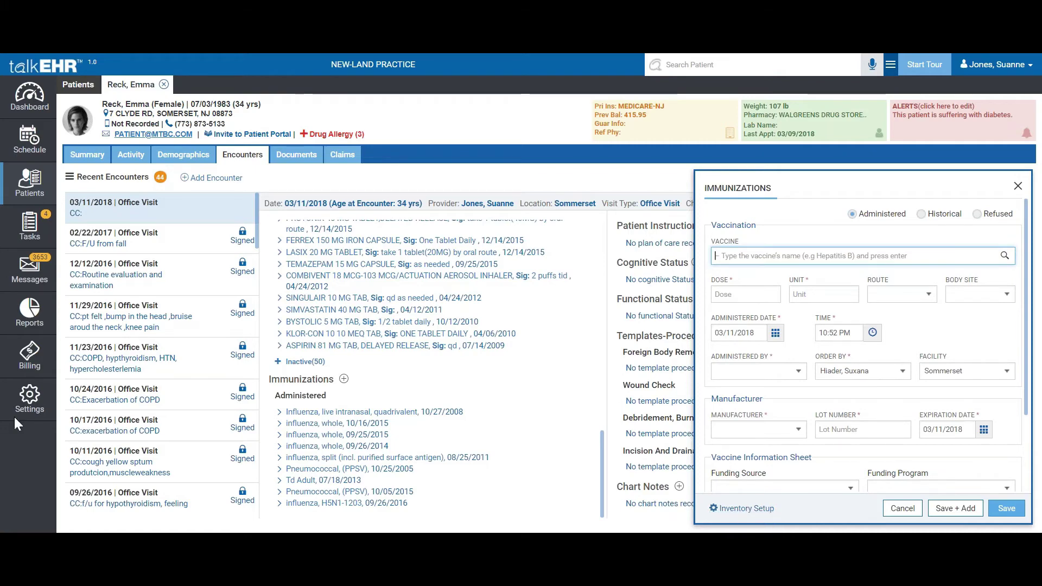
{"action": "left_click", "coordinate": [923, 213]}
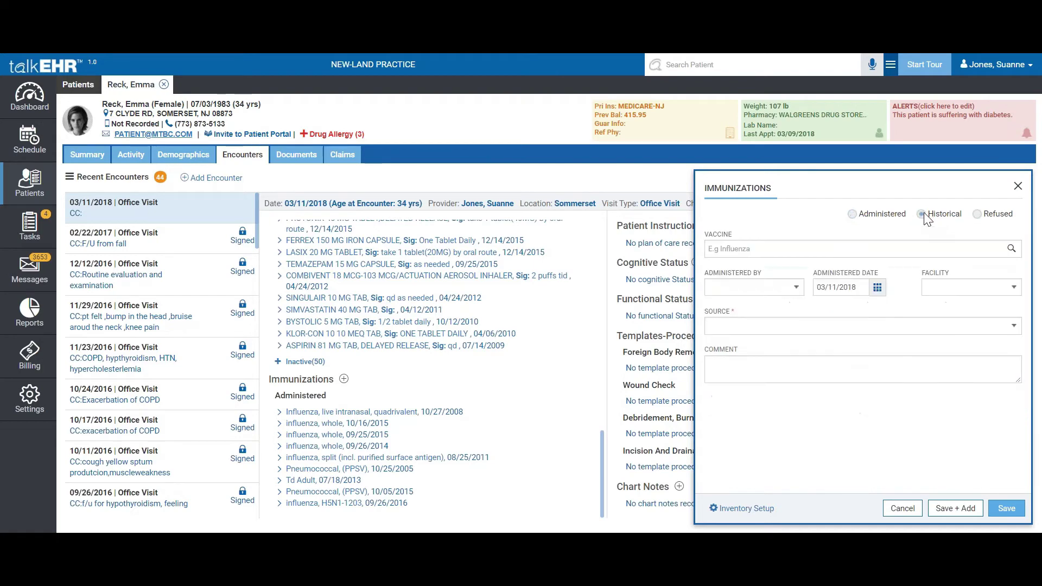
{"action": "left_click", "coordinate": [977, 214]}
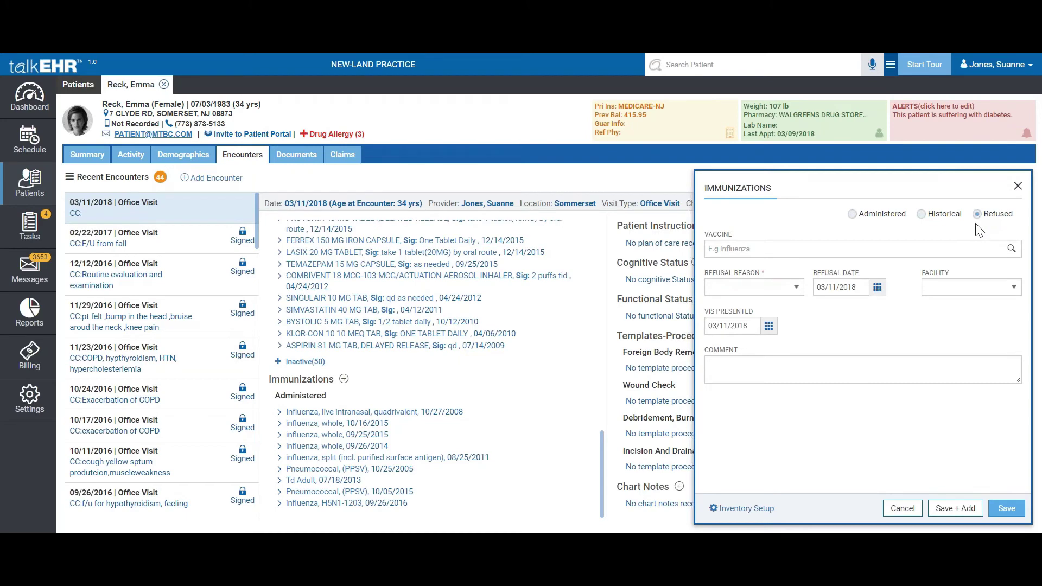
{"action": "left_click", "coordinate": [851, 214]}
{"action": "scroll", "coordinate": [872, 446], "scroll_direction": "down", "scroll_amount": 3}
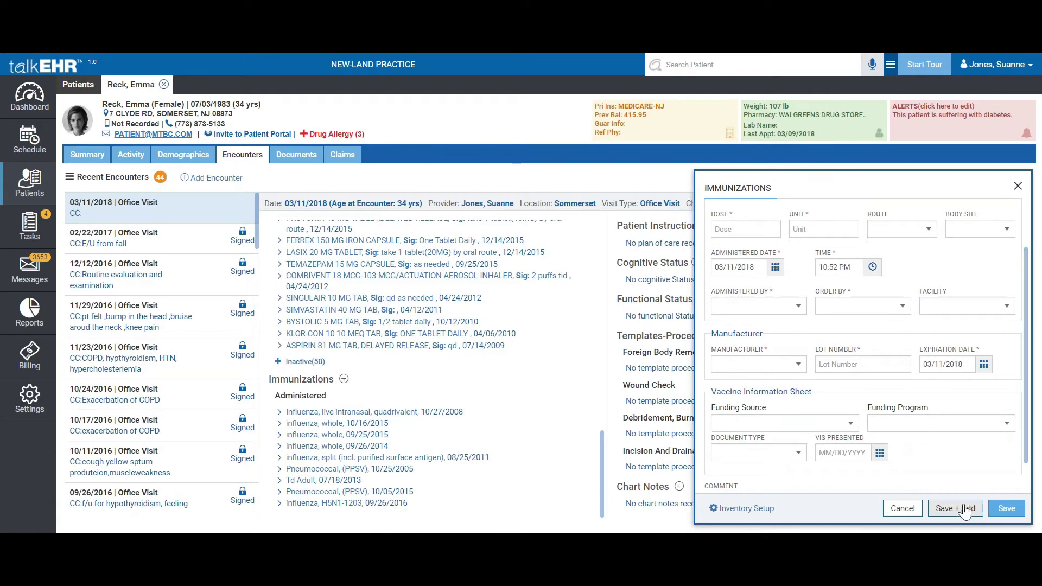
{"action": "left_click", "coordinate": [902, 508]}
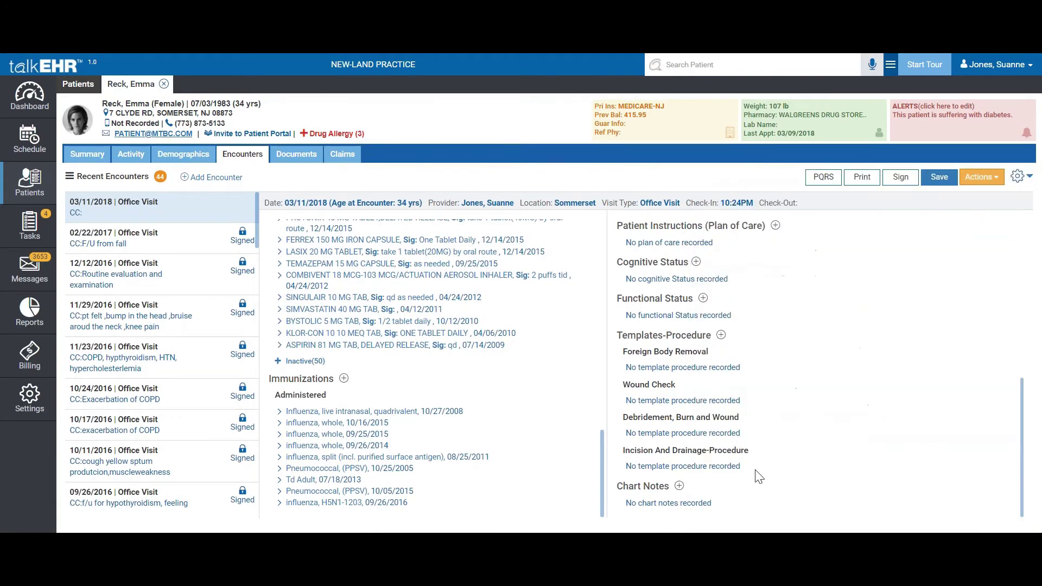
Examine medication reconciliation from the patient summary, try selecting SINGULAIR 10 MG TAB, and cancel without reconciling
{"action": "scroll", "coordinate": [572, 413], "scroll_direction": "up", "scroll_amount": 10}
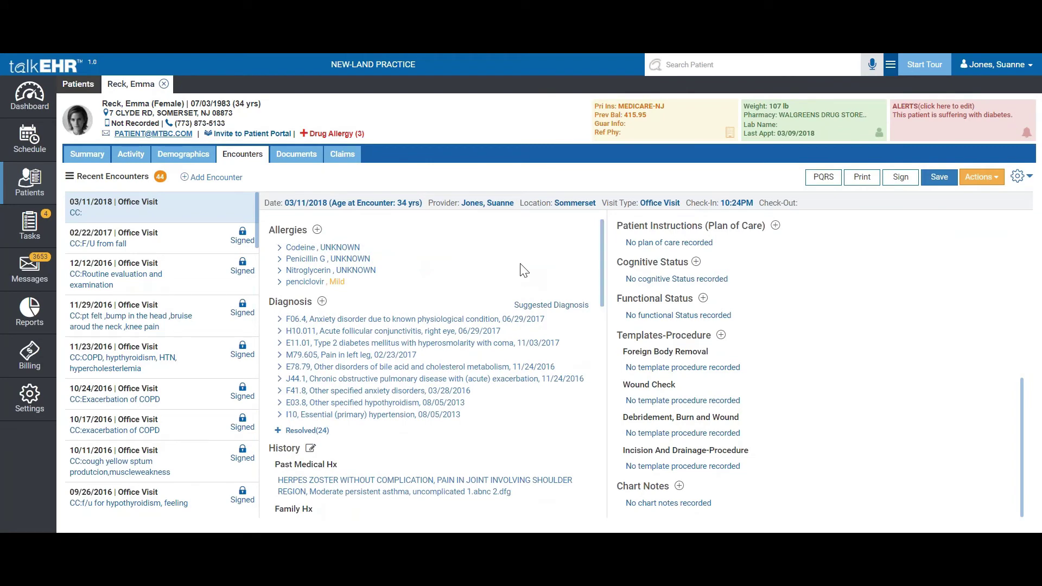
{"action": "left_click", "coordinate": [88, 154]}
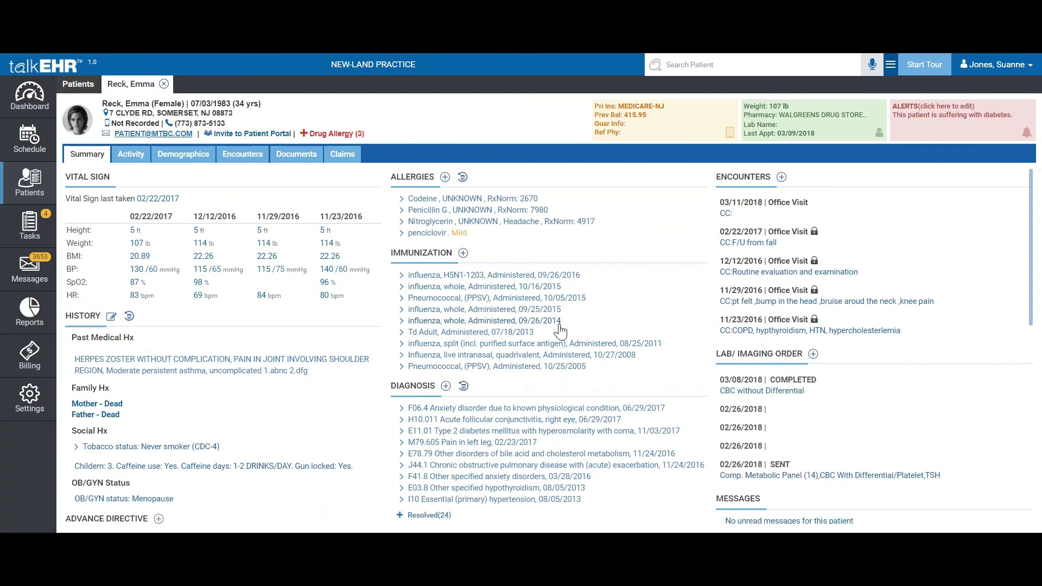
{"action": "scroll", "coordinate": [559, 326], "scroll_direction": "down", "scroll_amount": 5}
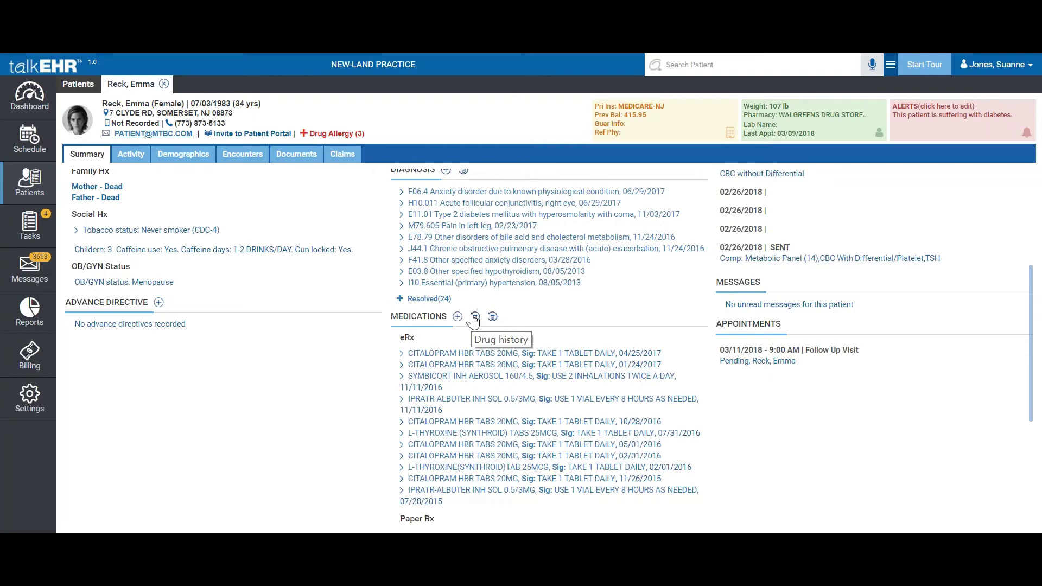
{"action": "left_click", "coordinate": [493, 317]}
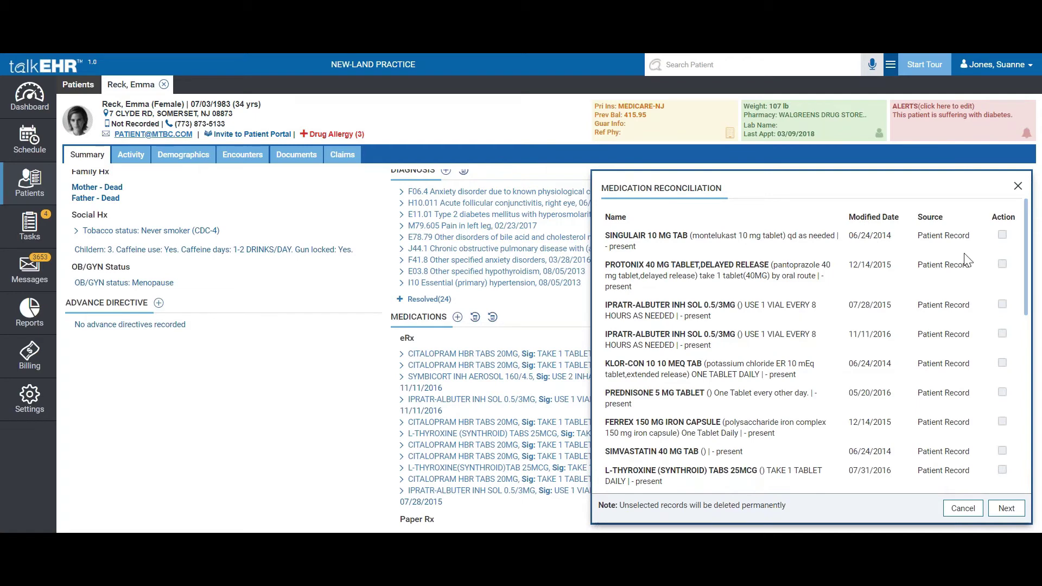
{"action": "scroll", "coordinate": [945, 402], "scroll_direction": "down", "scroll_amount": 2}
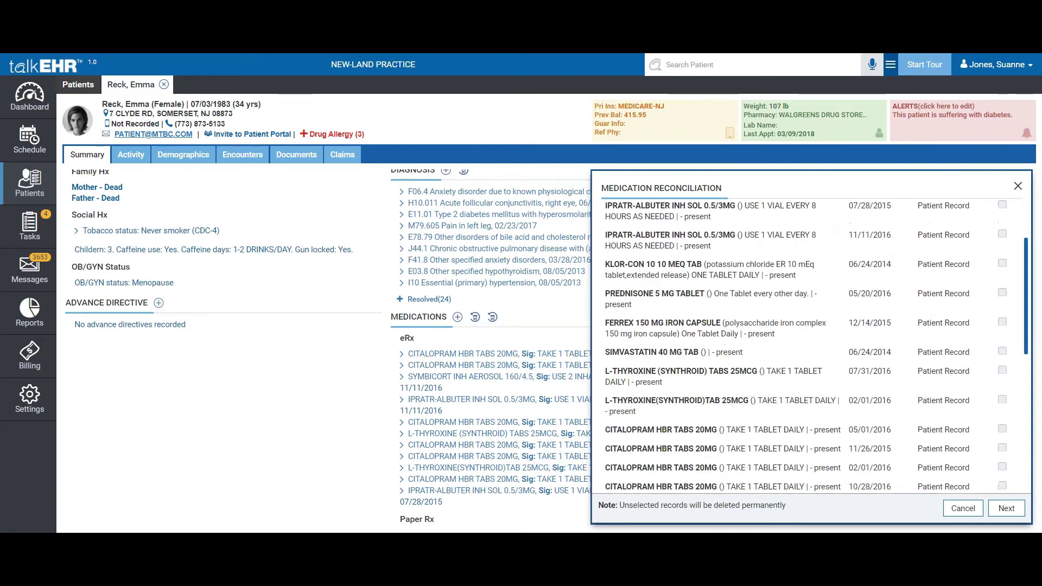
{"action": "scroll", "coordinate": [971, 364], "scroll_direction": "up", "scroll_amount": 1}
{"action": "scroll", "coordinate": [982, 326], "scroll_direction": "up", "scroll_amount": 2}
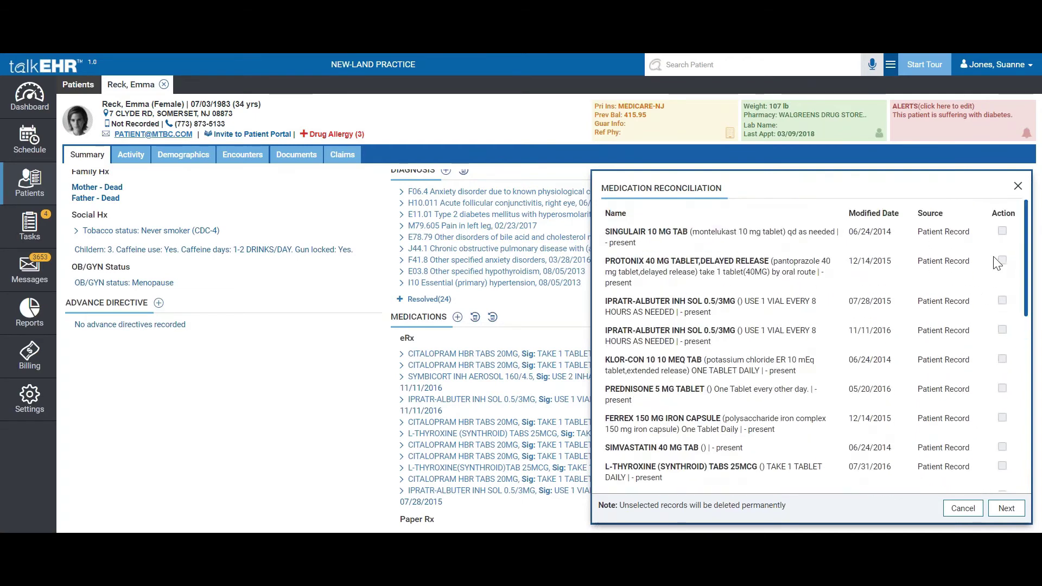
{"action": "left_click", "coordinate": [1002, 234]}
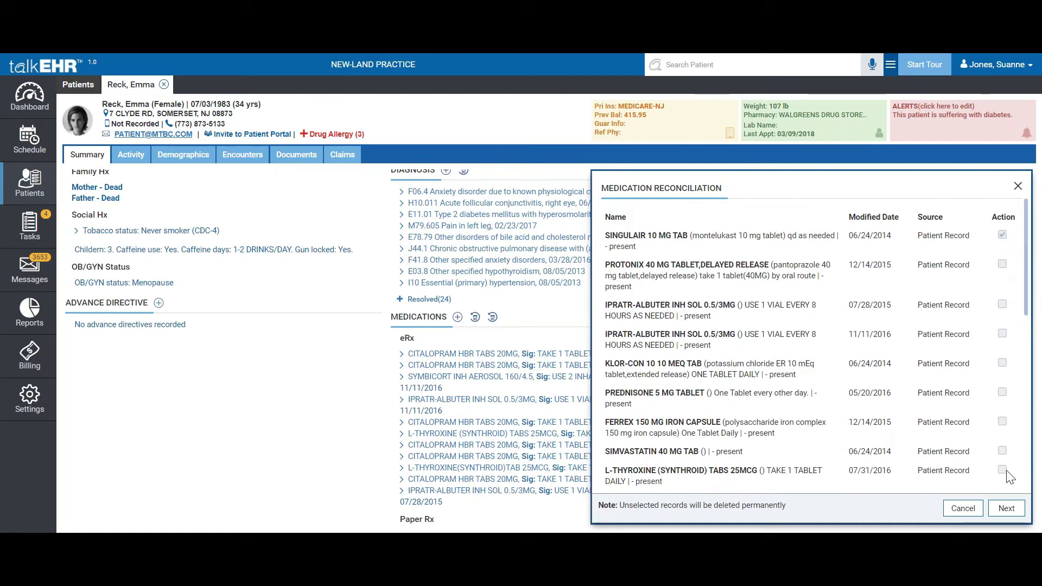
{"action": "left_click", "coordinate": [962, 508]}
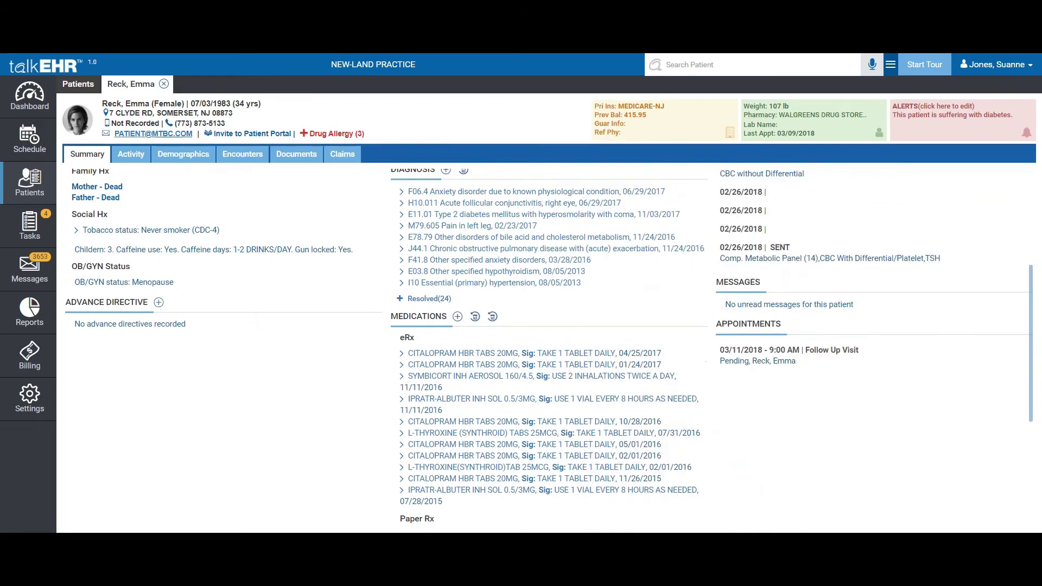
View the patient's fill history and external history in the drug history, and close it without importing
{"action": "left_click", "coordinate": [475, 317]}
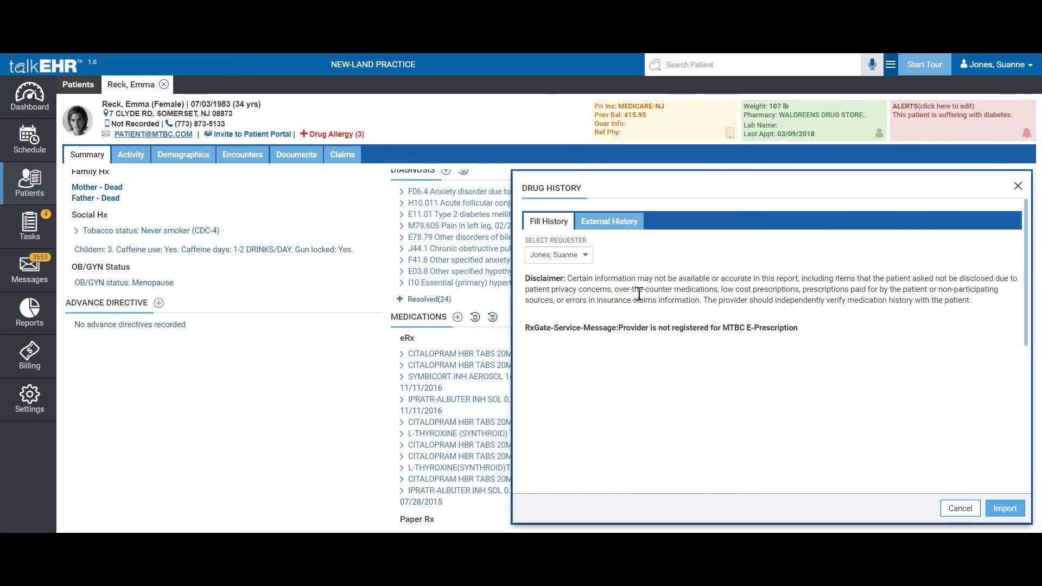
{"action": "left_click", "coordinate": [632, 222]}
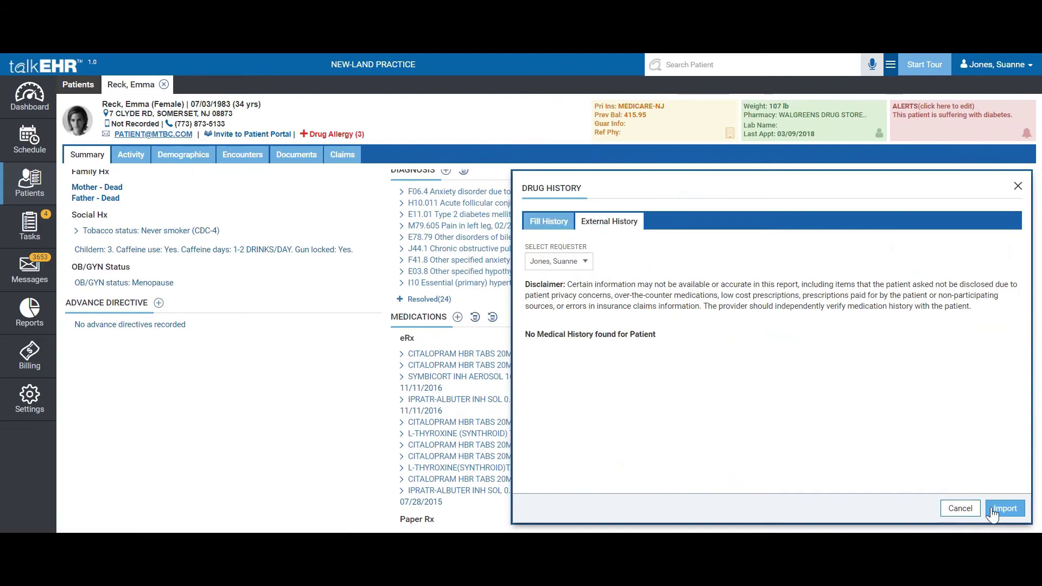
{"action": "left_click", "coordinate": [970, 510]}
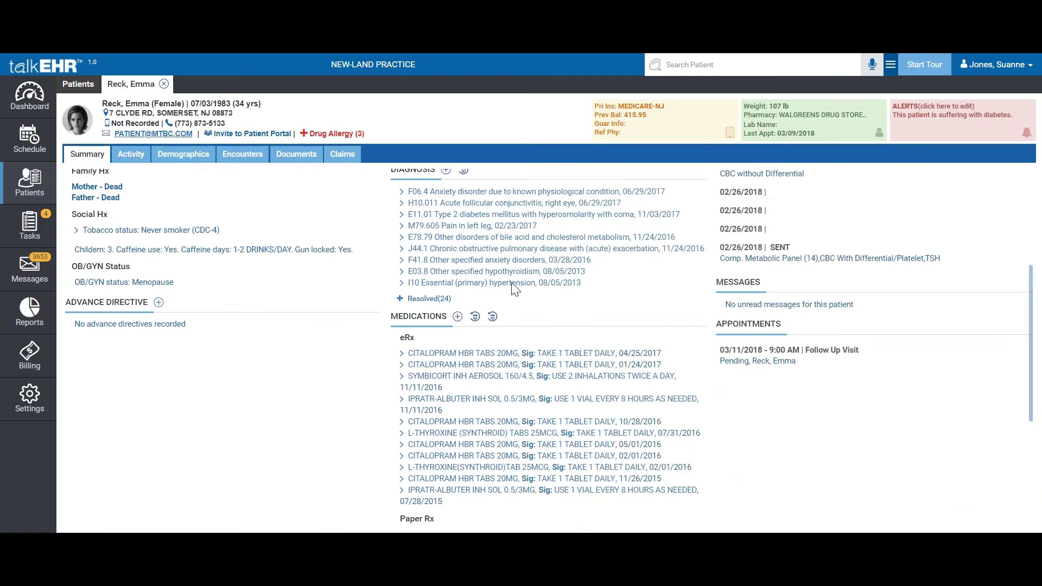
Return to the 03/11/2018 office visit encounter and sign it to lock it for editing
{"action": "left_click", "coordinate": [250, 156]}
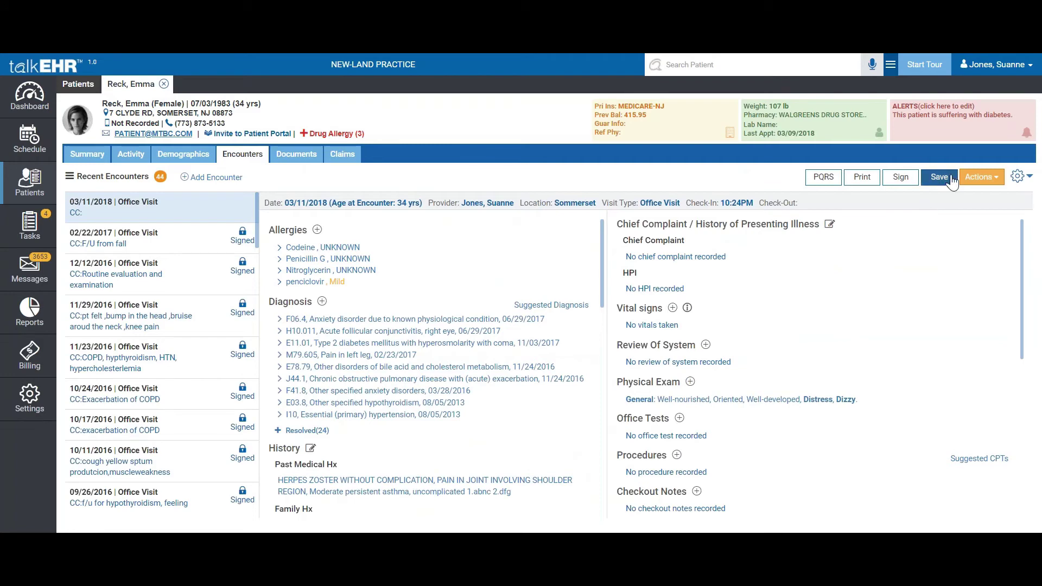
{"action": "left_click", "coordinate": [899, 178]}
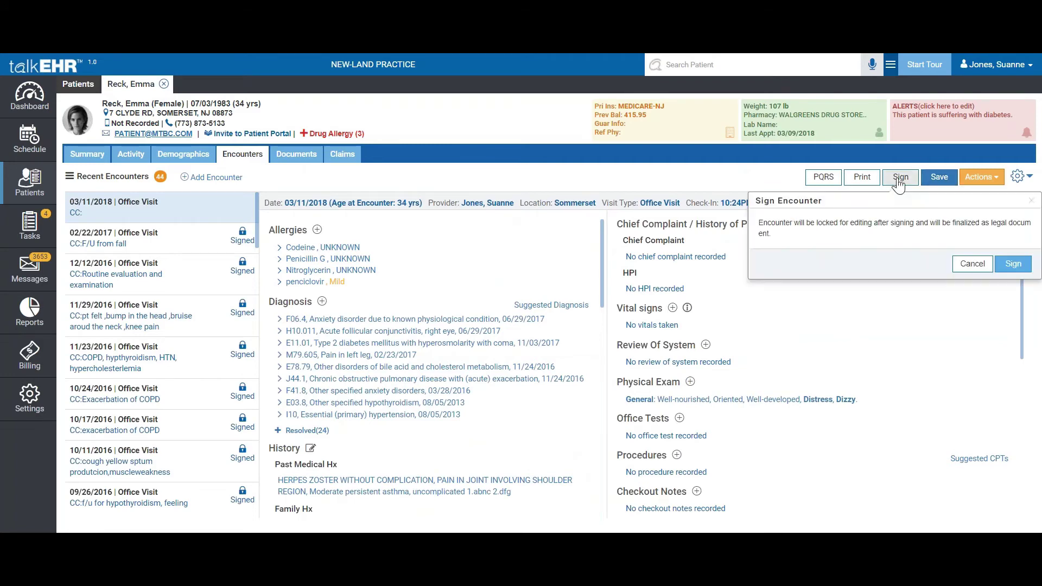
{"action": "left_click", "coordinate": [1023, 272]}
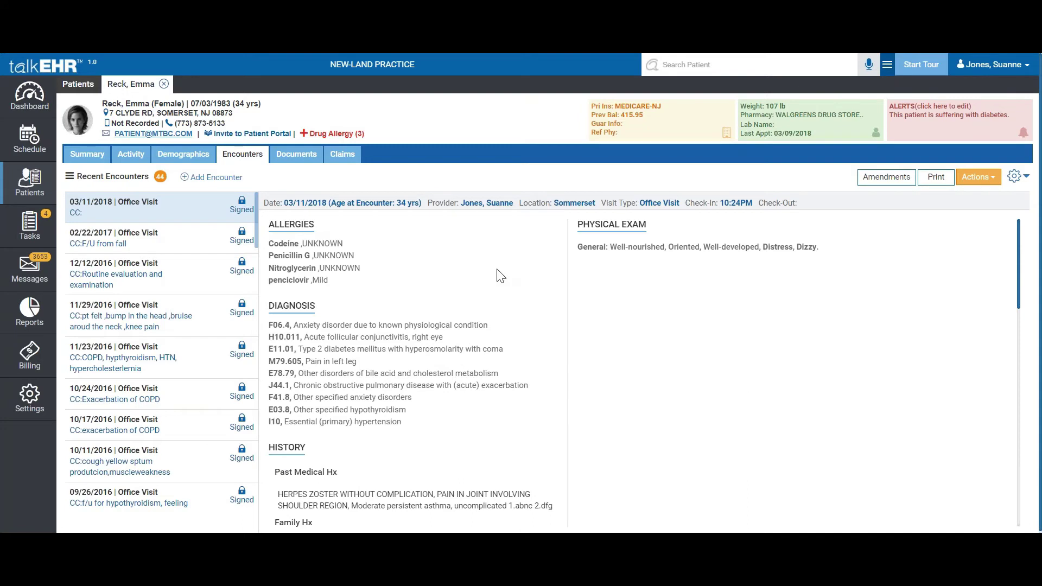
Start an amendment for the 03/11/2018 office visit, requested by Provider and for Allergy
{"action": "left_click", "coordinate": [892, 183]}
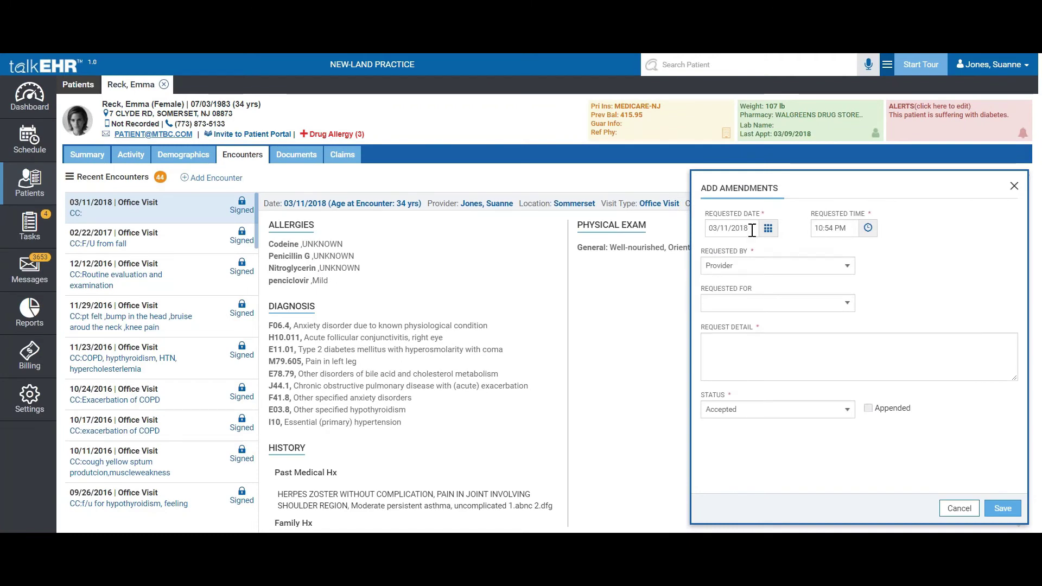
{"action": "left_click", "coordinate": [847, 267]}
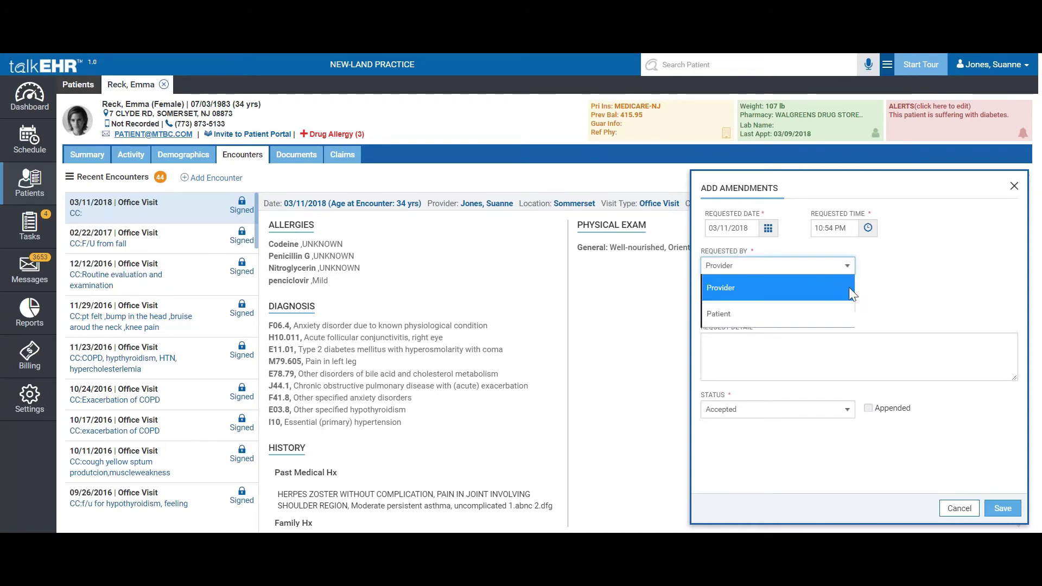
{"action": "left_click", "coordinate": [849, 288]}
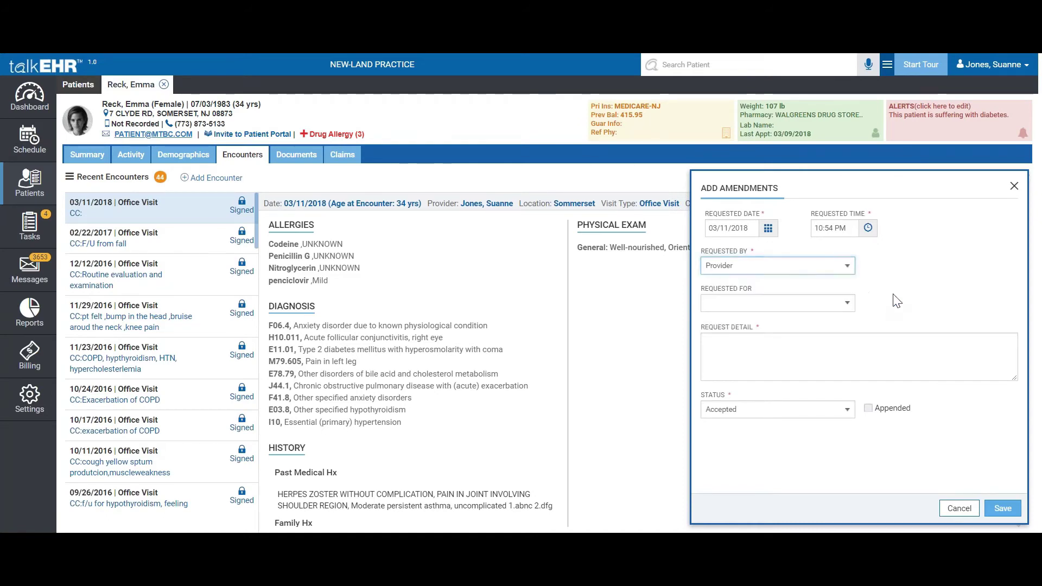
{"action": "left_click", "coordinate": [843, 312]}
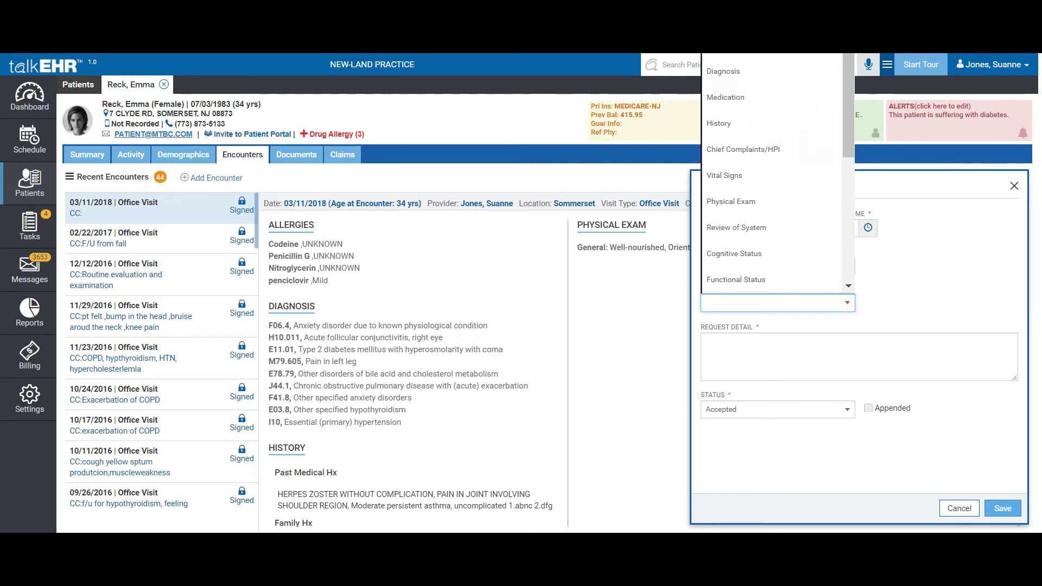
{"action": "left_click", "coordinate": [775, 46]}
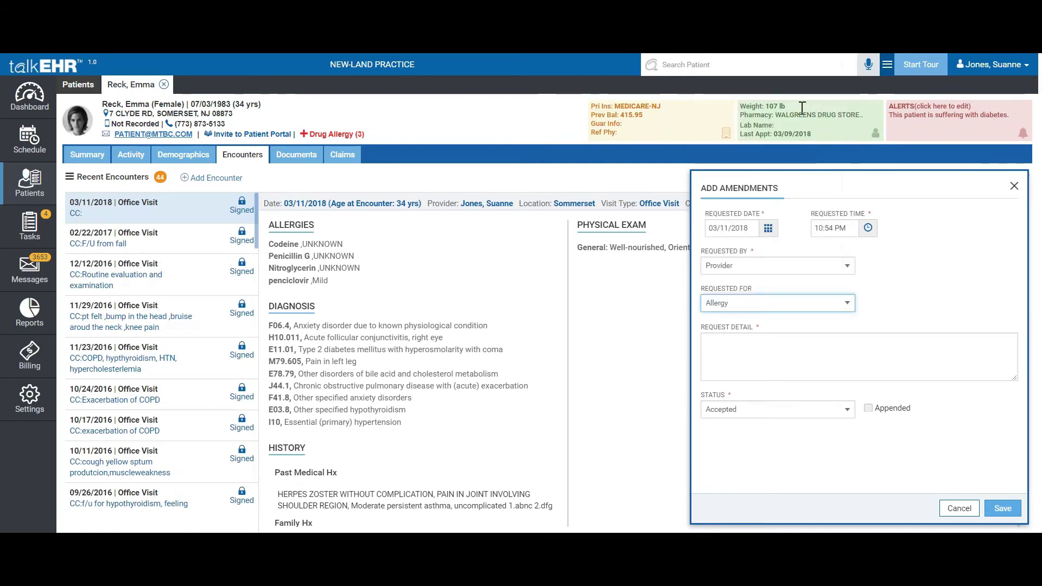
Enter the request detail "Patient no longer has allergy to Penicillin G", keep the status Accepted, and save the amendment
{"action": "left_click", "coordinate": [812, 361]}
{"action": "type", "text": "Patient no longer has"}
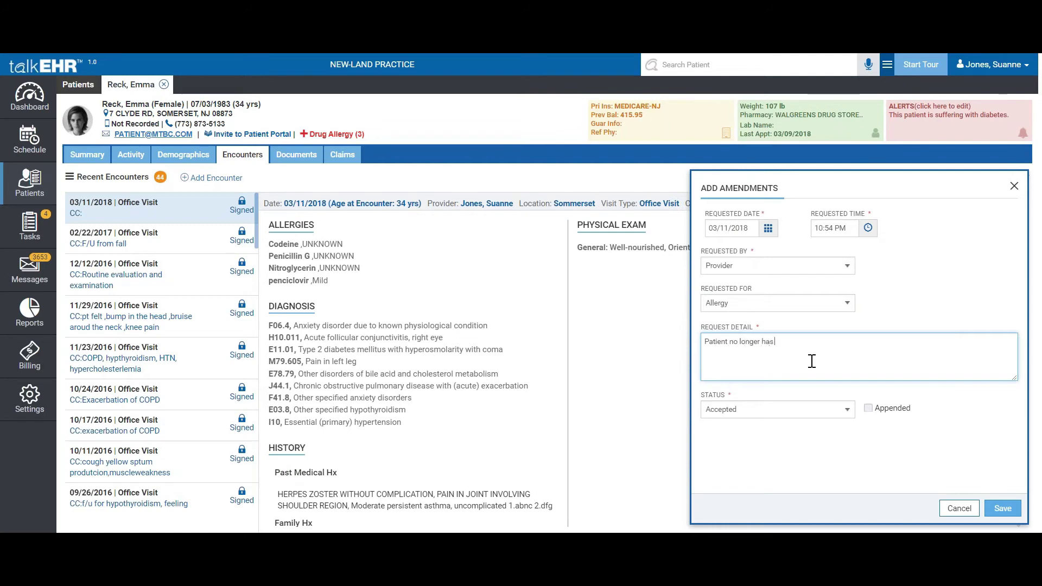
{"action": "type", "text": " allergy to P"}
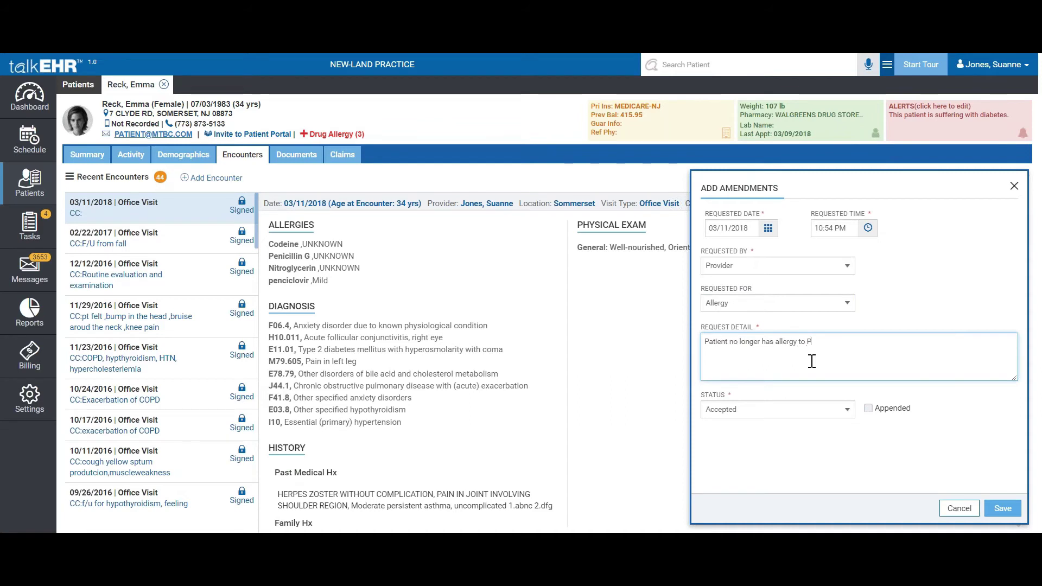
{"action": "type", "text": "enicillin G"}
{"action": "left_click", "coordinate": [846, 411]}
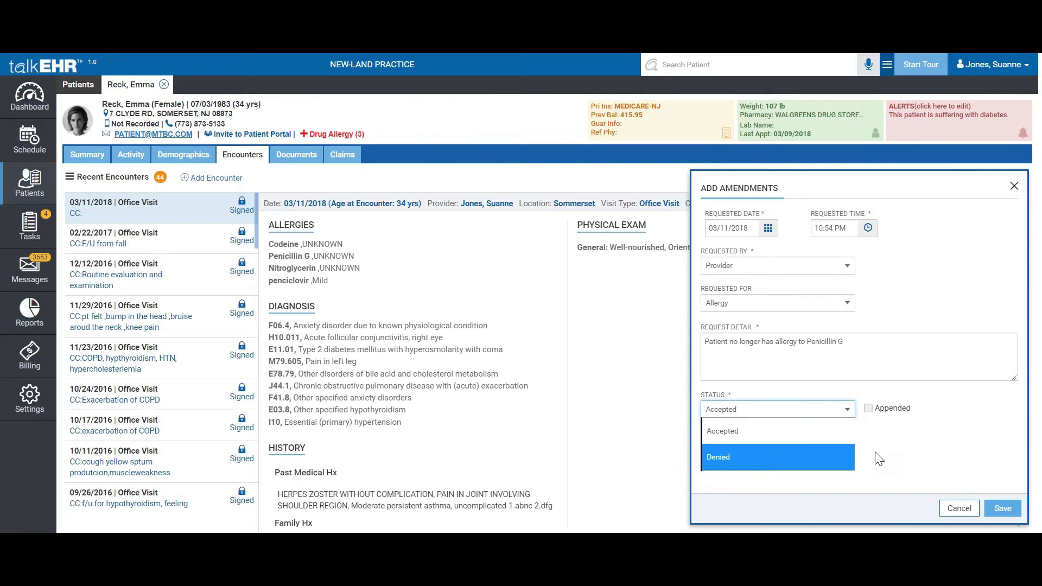
{"action": "left_click", "coordinate": [931, 448]}
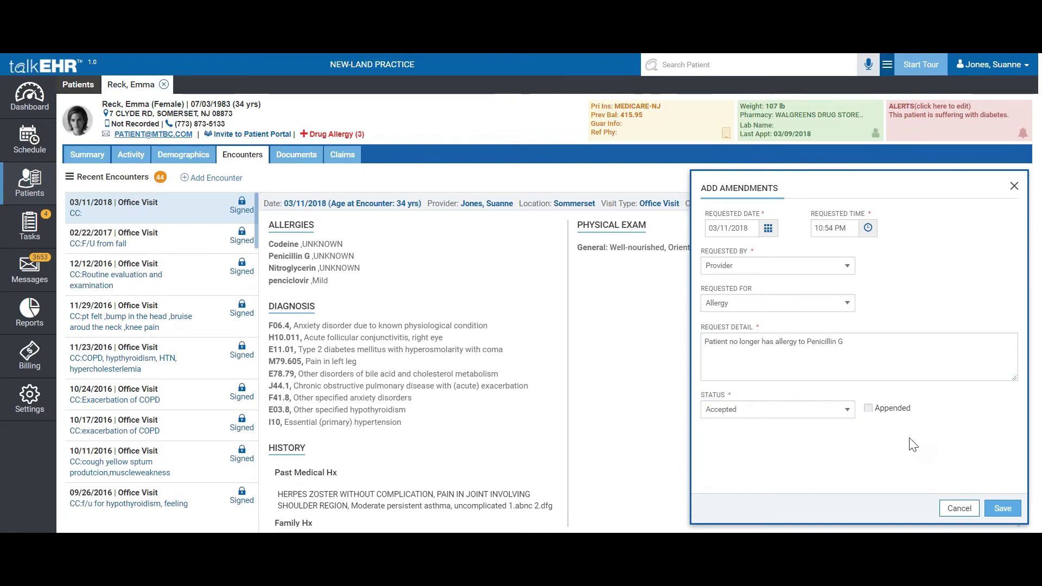
{"action": "left_click", "coordinate": [1002, 509]}
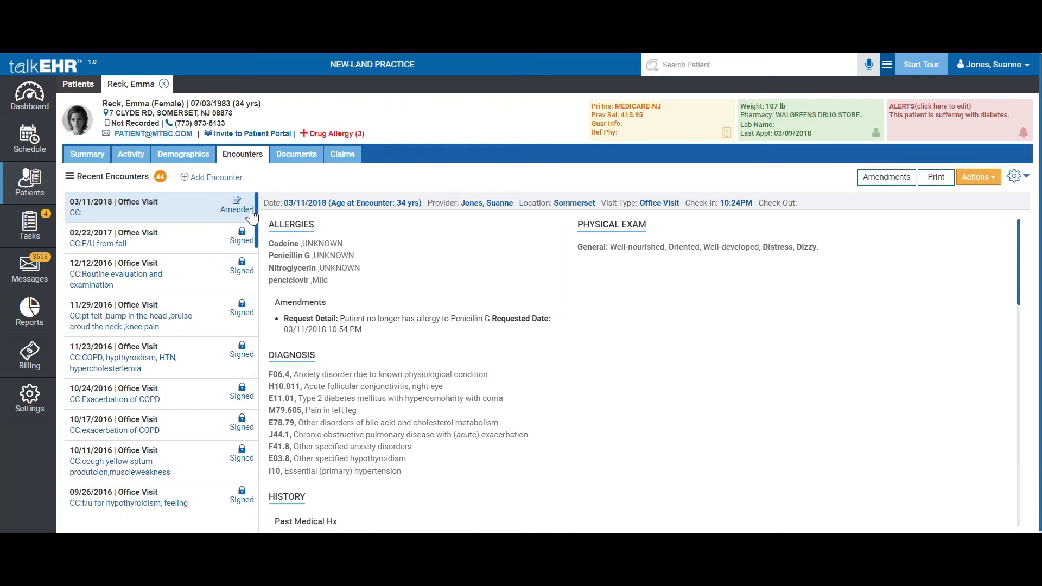
Examine the scanner selection and scan options for adding a patient document, and cancel without scanning
{"action": "left_click", "coordinate": [306, 161]}
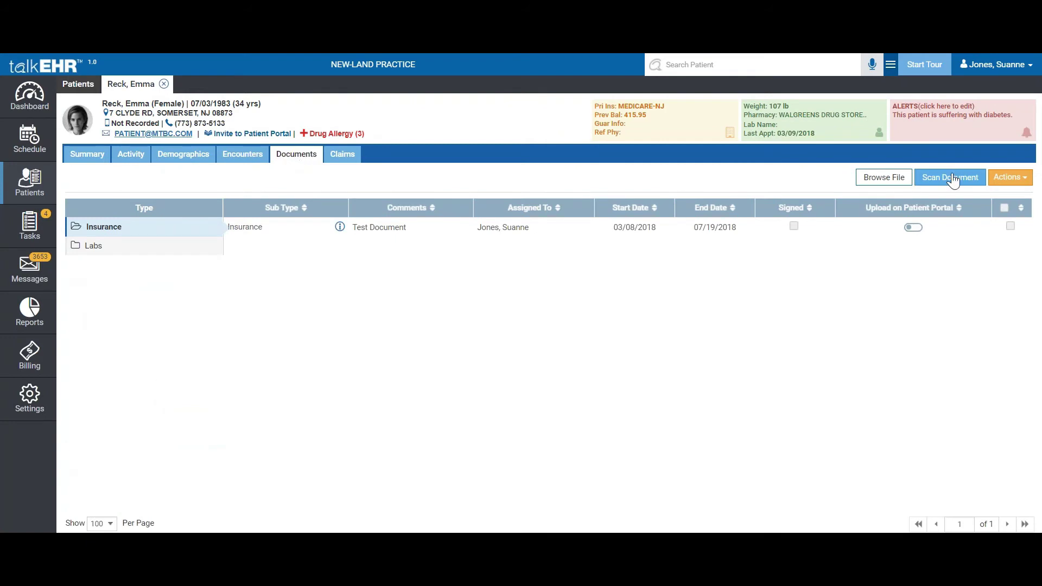
{"action": "left_click", "coordinate": [862, 182]}
{"action": "left_click", "coordinate": [951, 177]}
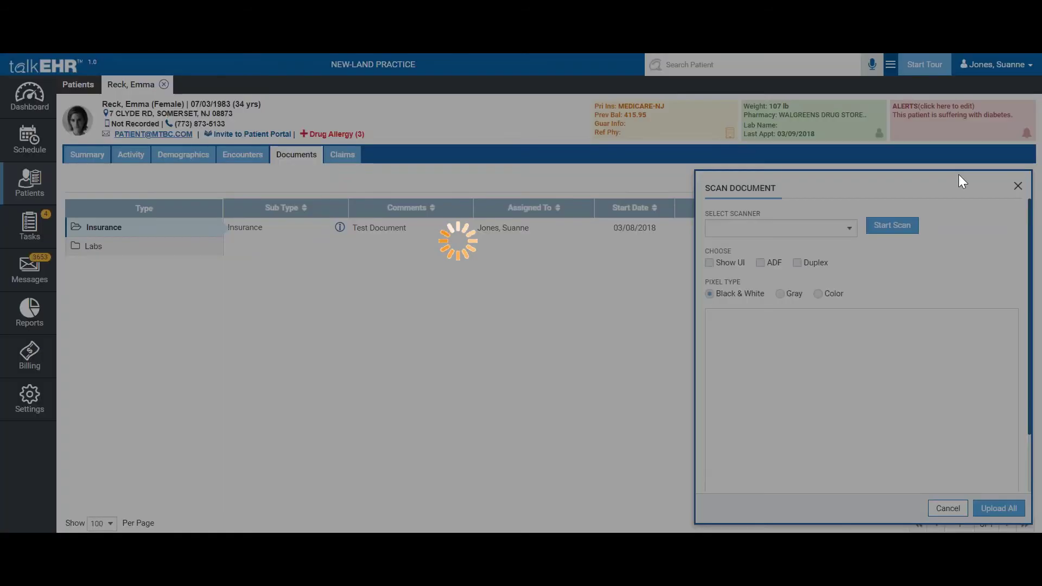
{"action": "left_click", "coordinate": [624, 169]}
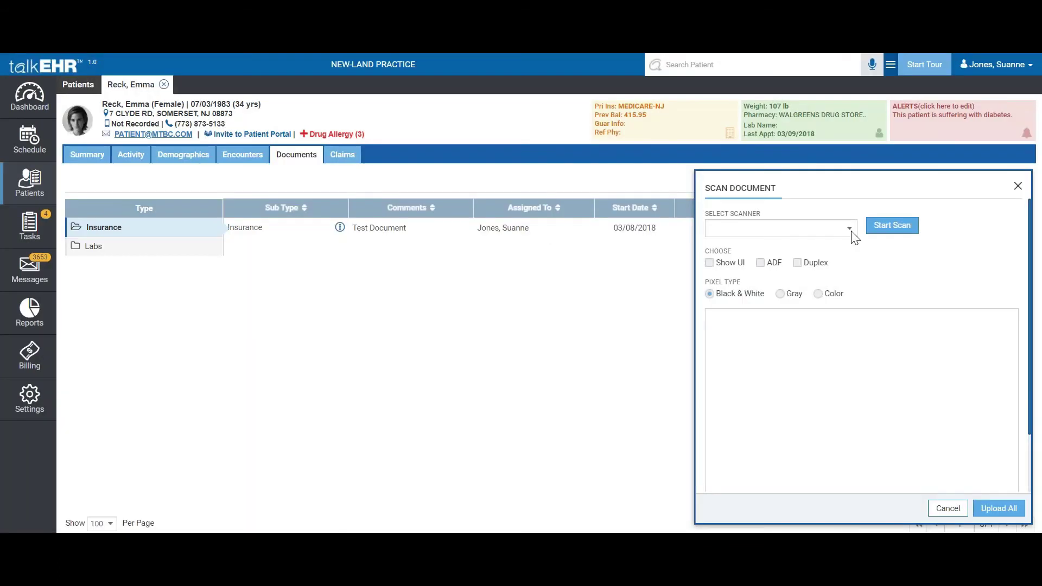
{"action": "left_click", "coordinate": [849, 228]}
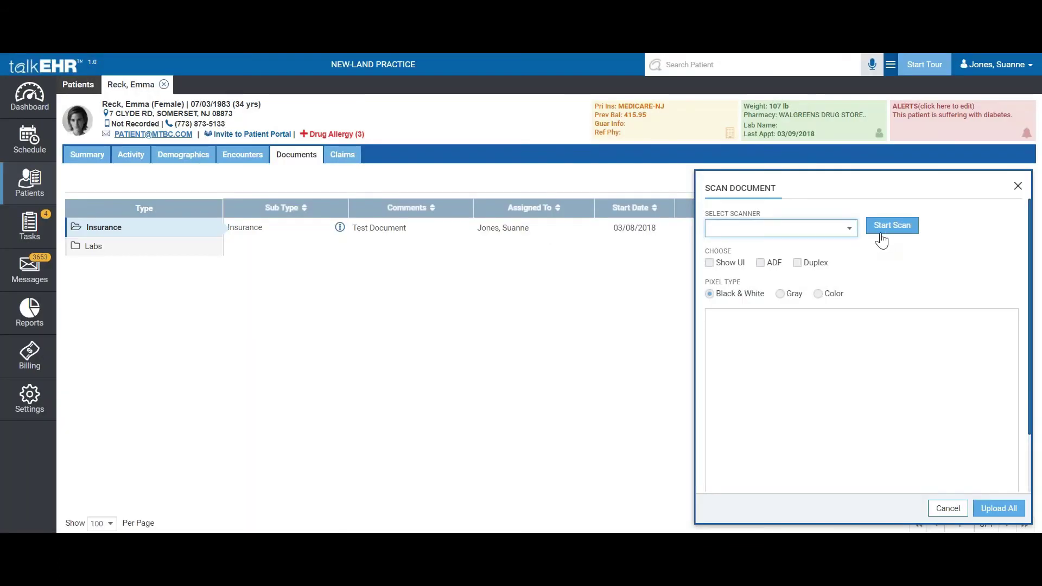
{"action": "left_click", "coordinate": [872, 320]}
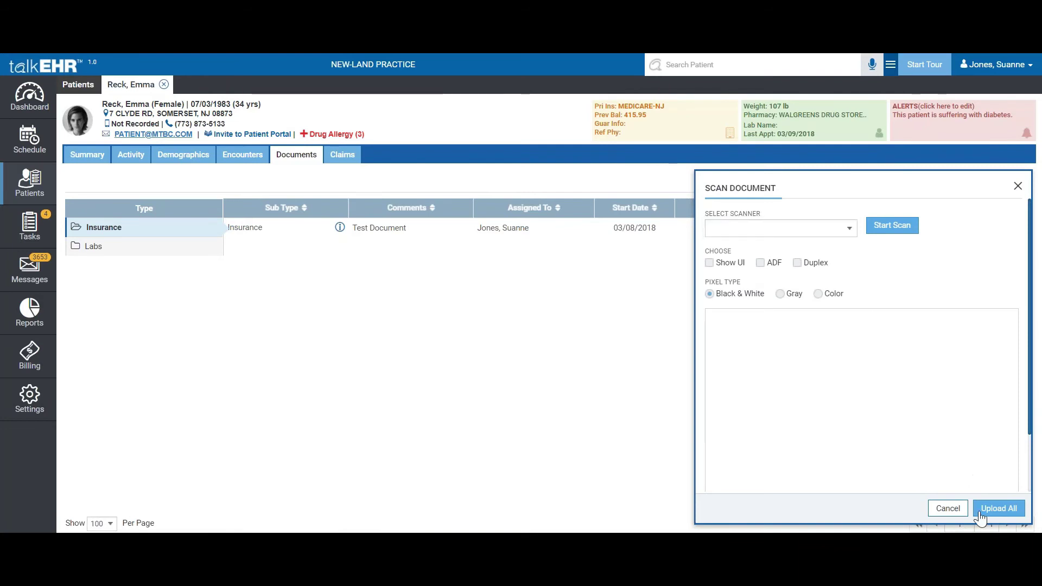
{"action": "left_click", "coordinate": [947, 507]}
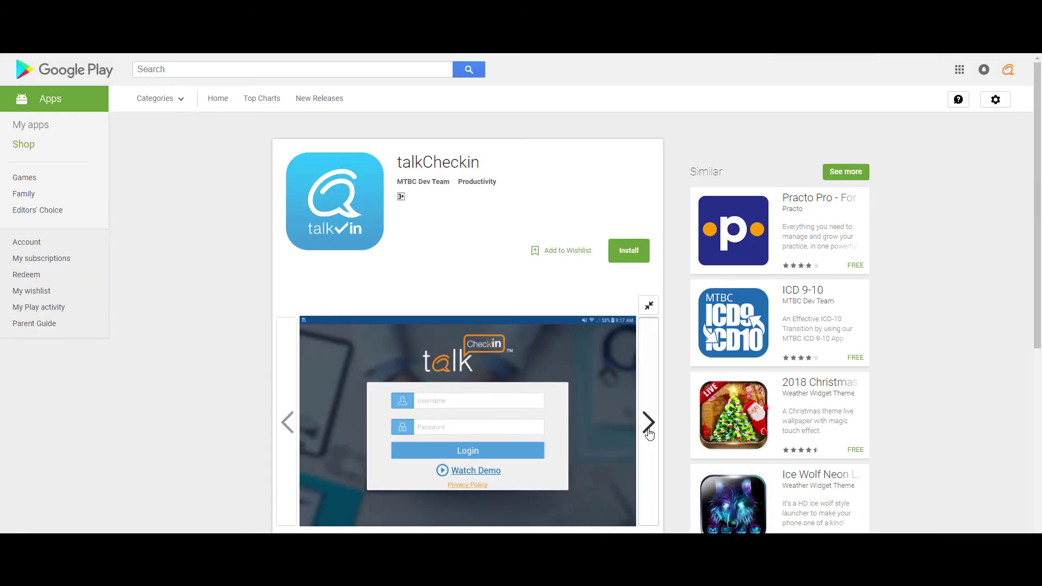
Switch to the talkCheckin listings on Google Play and the App Store and look through the app's screenshots
{"action": "left_click", "coordinate": [649, 430]}
{"action": "left_click", "coordinate": [648, 431]}
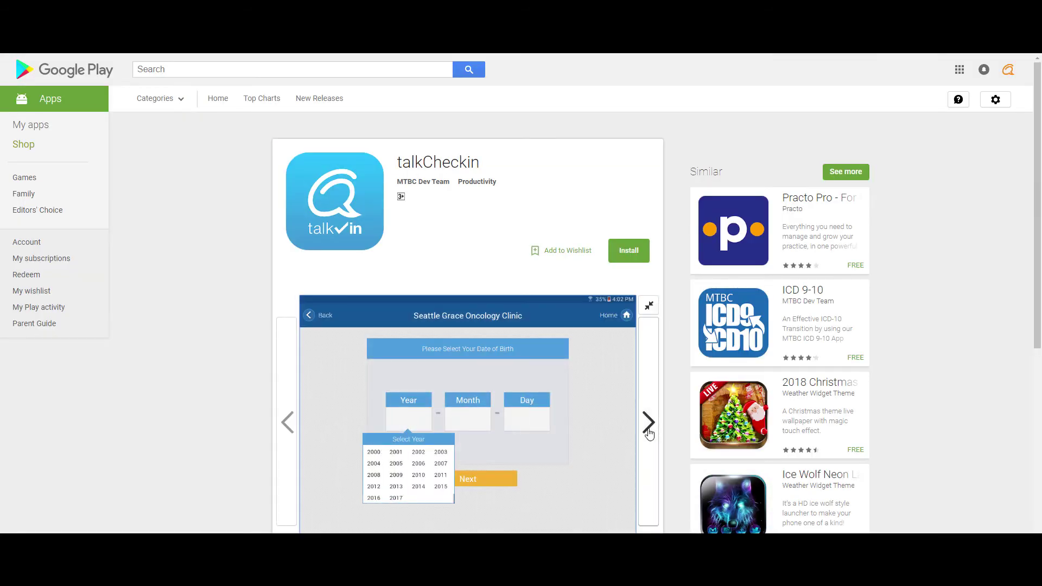
{"action": "left_click", "coordinate": [649, 431]}
{"action": "left_click", "coordinate": [648, 431]}
{"action": "left_click", "coordinate": [648, 431]}
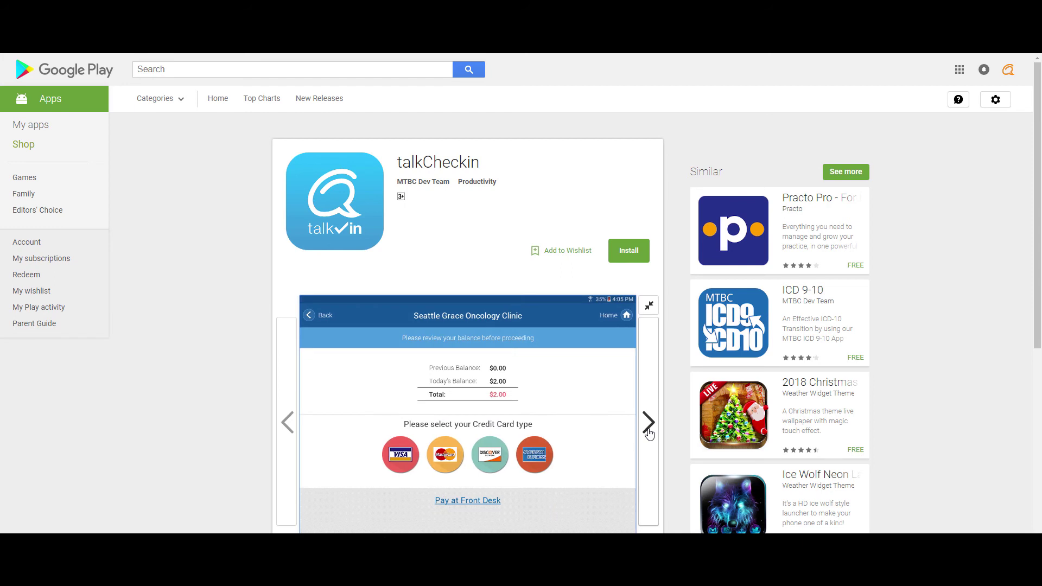
{"action": "left_click", "coordinate": [648, 431]}
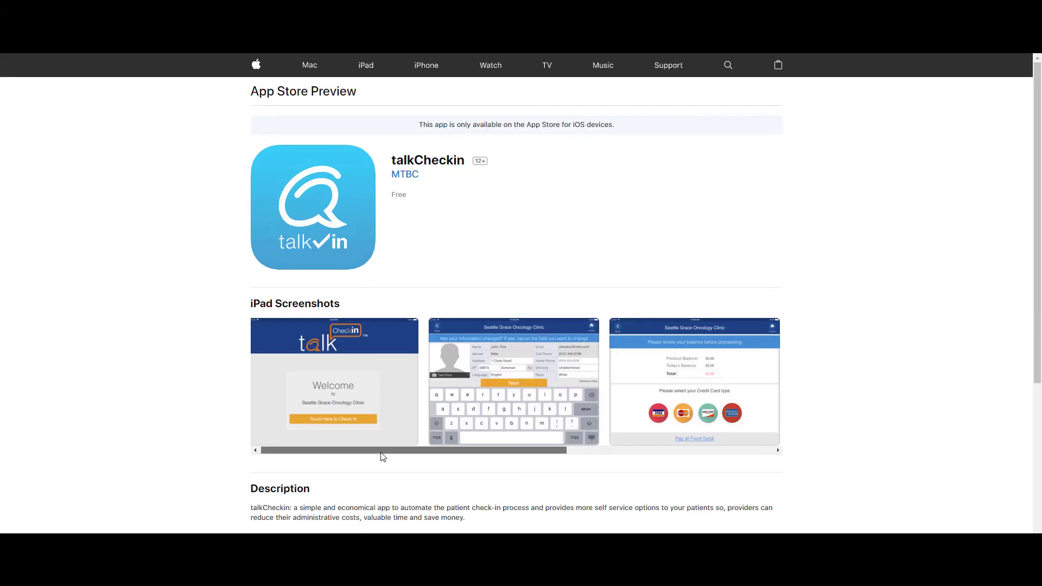
{"action": "mouse_move", "coordinate": [381, 452]}
{"action": "left_mouse_down"}
{"action": "mouse_move", "coordinate": [604, 450]}
{"action": "mouse_move", "coordinate": [373, 452]}
{"action": "left_mouse_up"}
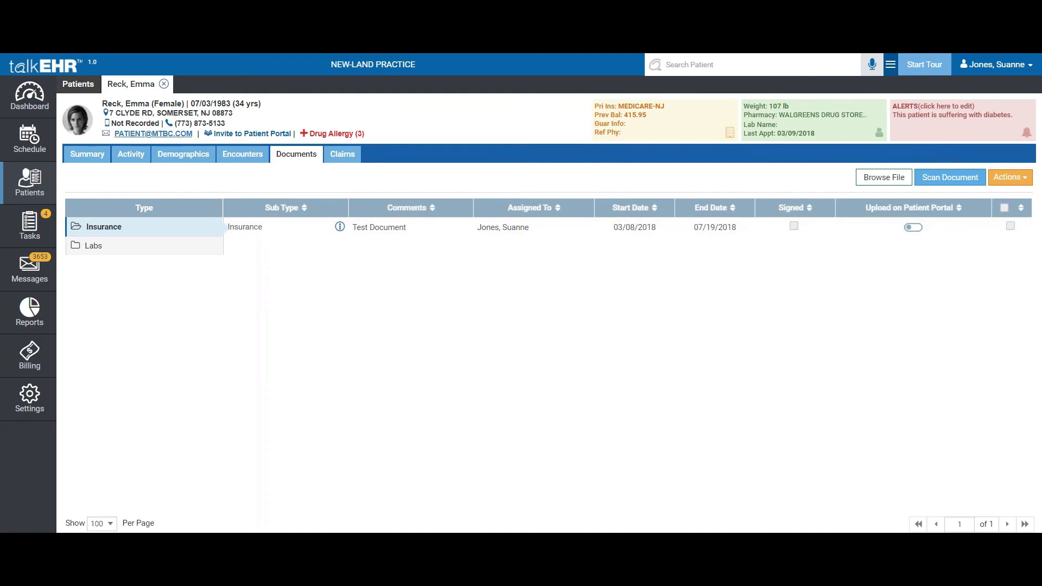
Return to talkEHR, open a Lab Results document from the patient's Labs folder and review its CBC results
{"action": "left_click", "coordinate": [93, 245]}
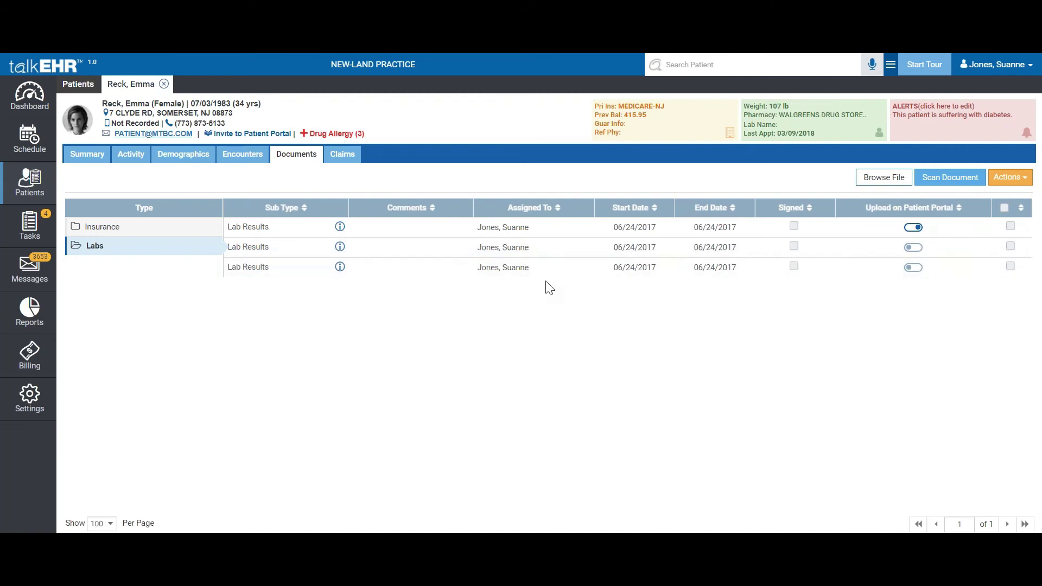
{"action": "left_click", "coordinate": [525, 244]}
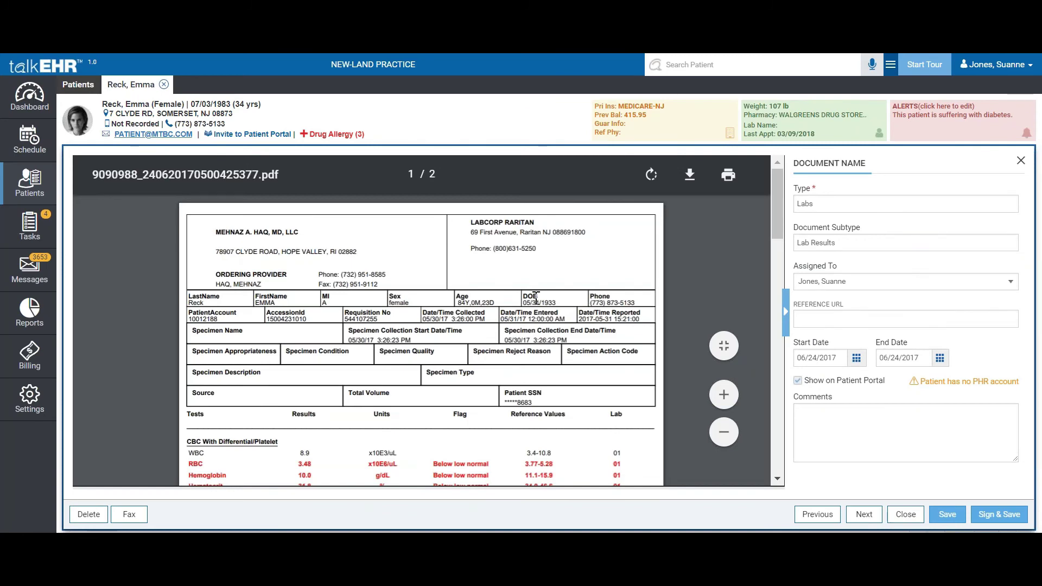
{"action": "scroll", "coordinate": [535, 298], "scroll_direction": "down", "scroll_amount": 3}
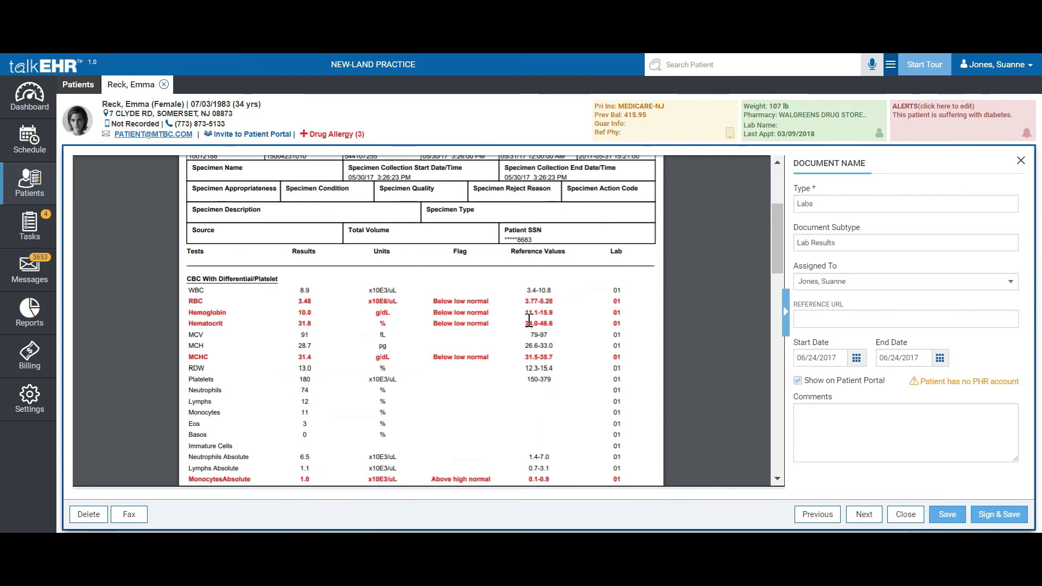
{"action": "scroll", "coordinate": [530, 319], "scroll_direction": "down", "scroll_amount": 2}
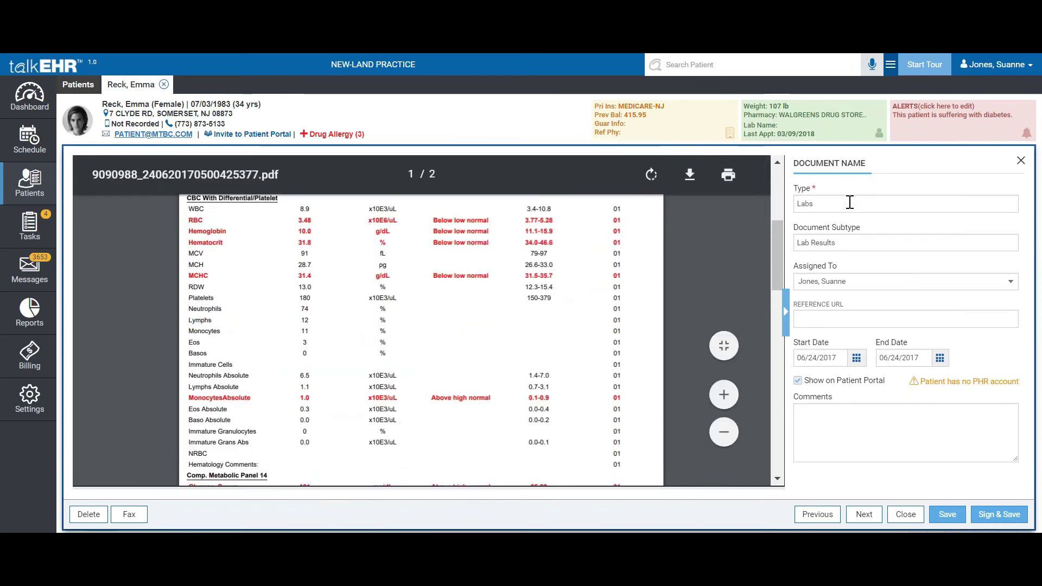
Examine the lab document's type, assignment and comments options, reselect Labs as its type, and close it without saving
{"action": "left_click", "coordinate": [877, 204]}
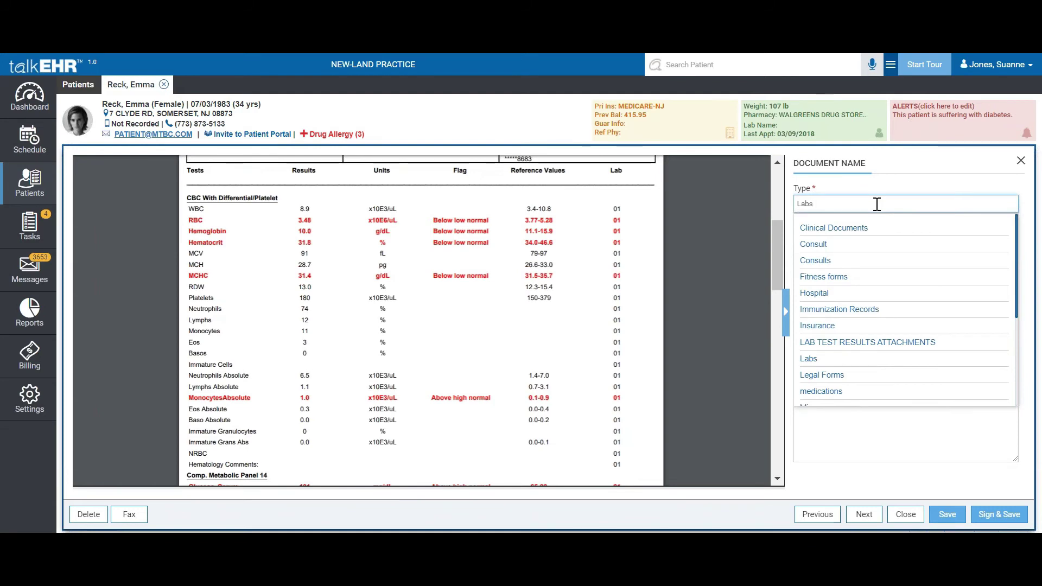
{"action": "scroll", "coordinate": [894, 266], "scroll_direction": "down", "scroll_amount": 3}
{"action": "scroll", "coordinate": [893, 263], "scroll_direction": "down", "scroll_amount": 3}
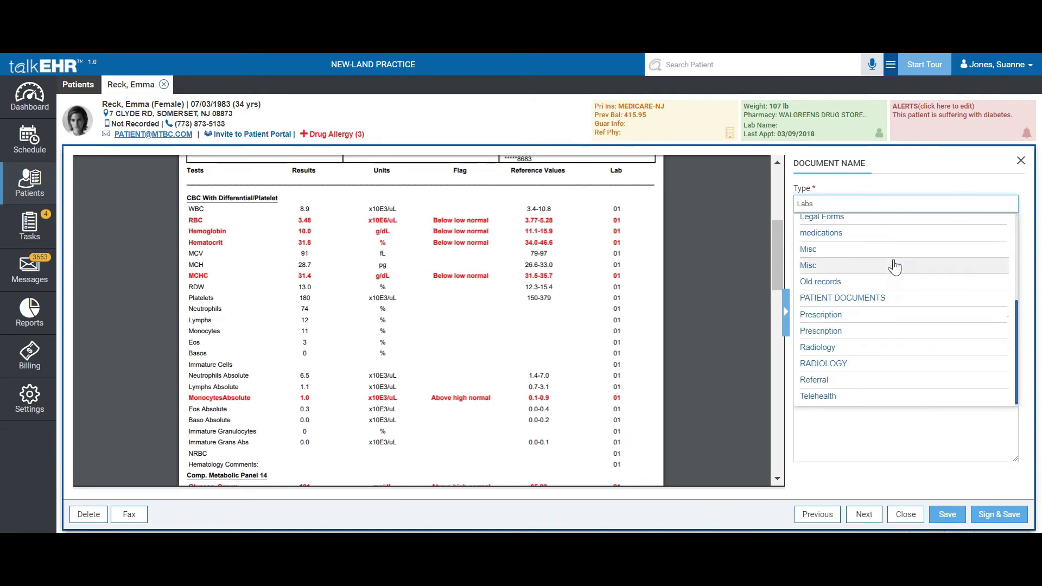
{"action": "scroll", "coordinate": [893, 264], "scroll_direction": "up", "scroll_amount": 5}
{"action": "scroll", "coordinate": [893, 264], "scroll_direction": "down", "scroll_amount": 5}
{"action": "scroll", "coordinate": [858, 366], "scroll_direction": "up", "scroll_amount": 5}
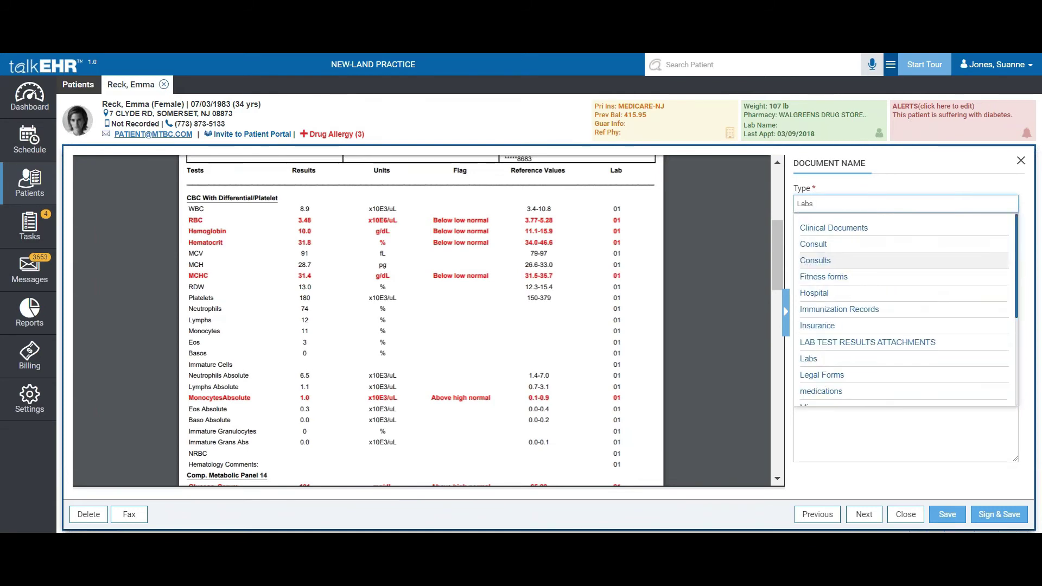
{"action": "left_click", "coordinate": [858, 367]}
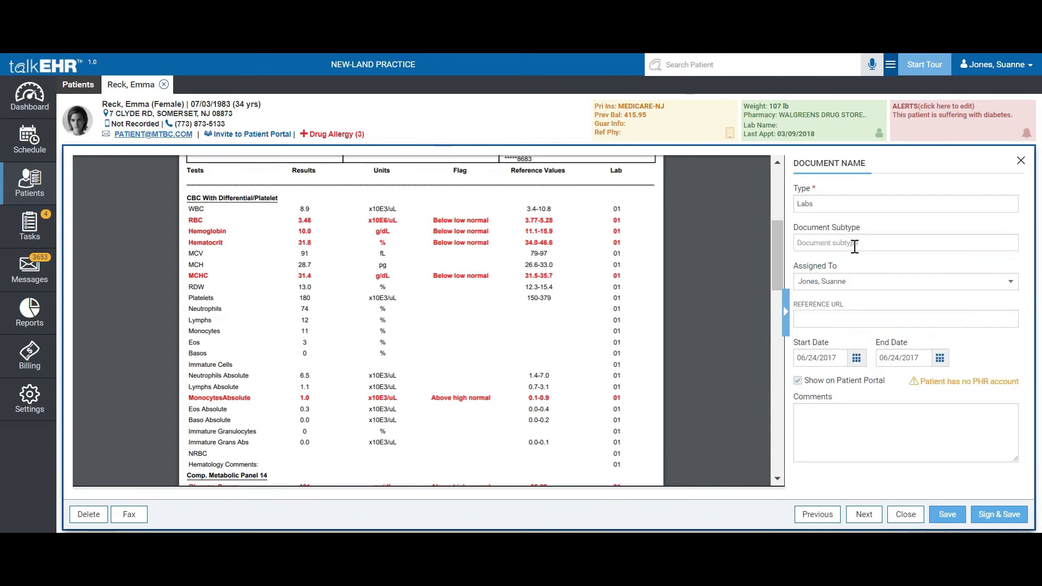
{"action": "left_click", "coordinate": [893, 288]}
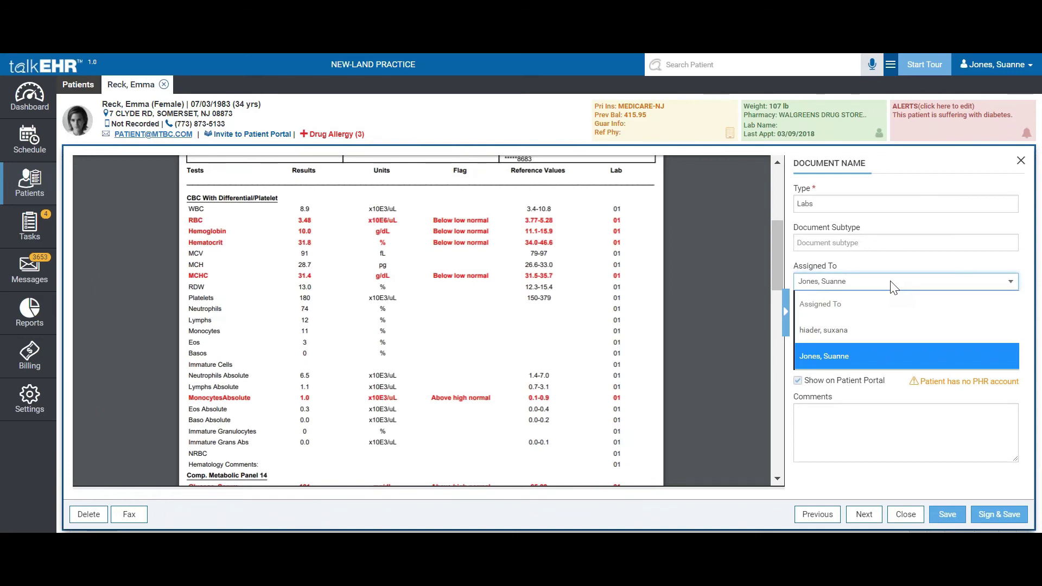
{"action": "left_click", "coordinate": [903, 444]}
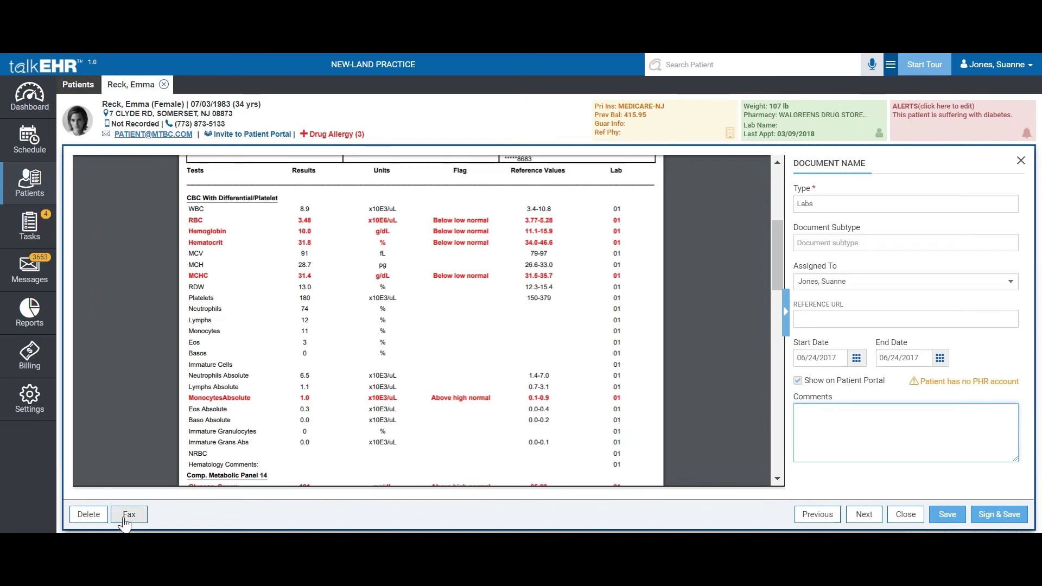
{"action": "left_click", "coordinate": [905, 512]}
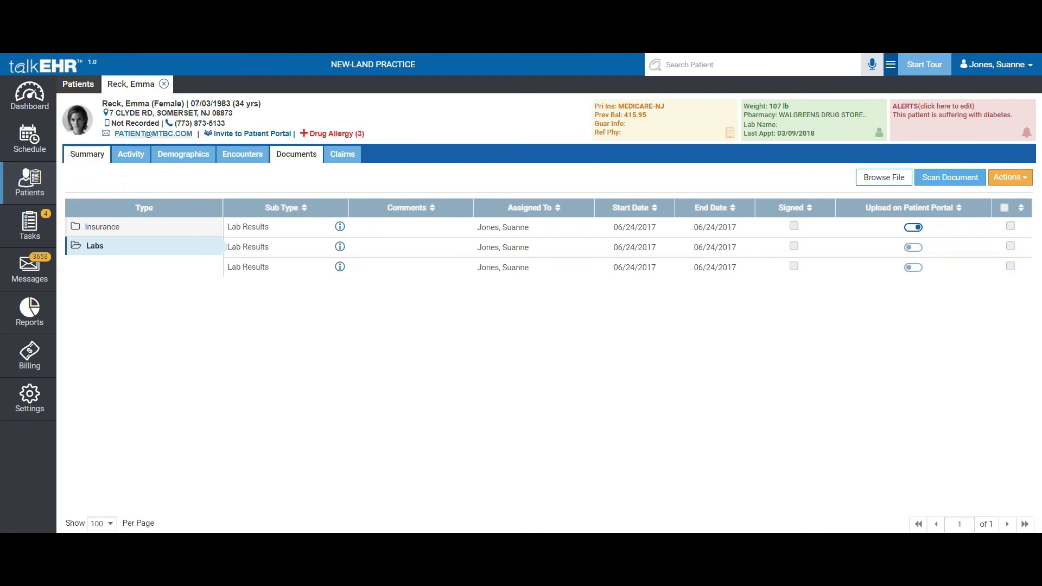
Open a new lab order from the patient summary, examine its lab and provider options, try saving it as a template, and cancel it
{"action": "left_click", "coordinate": [87, 154]}
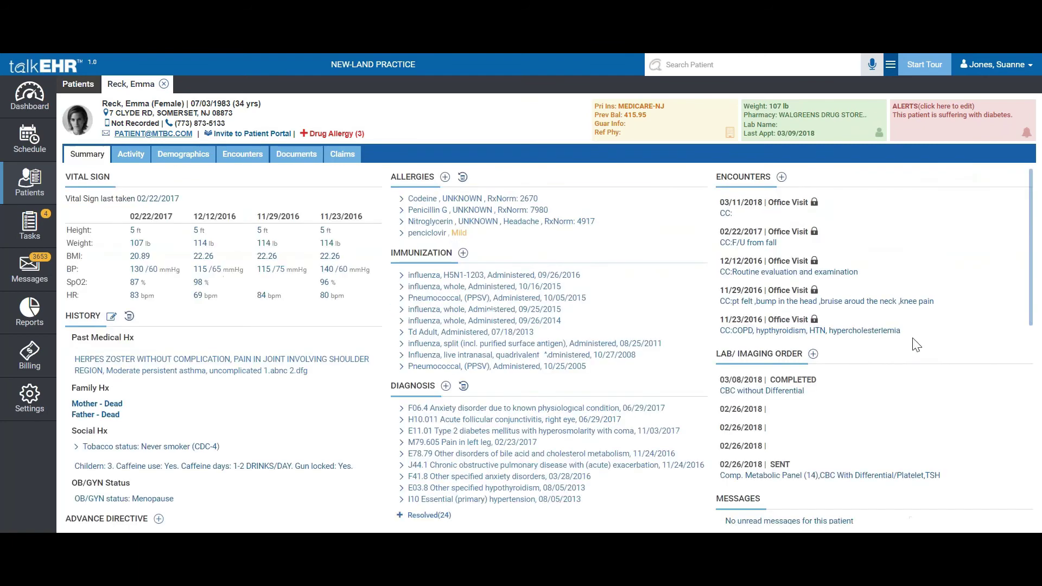
{"action": "left_click", "coordinate": [813, 355]}
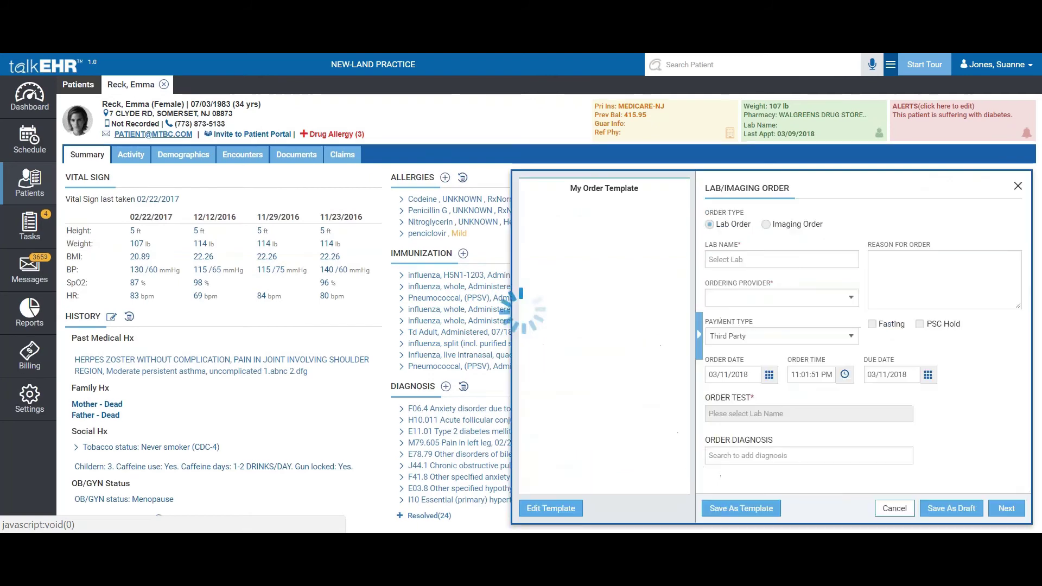
{"action": "left_click", "coordinate": [748, 259]}
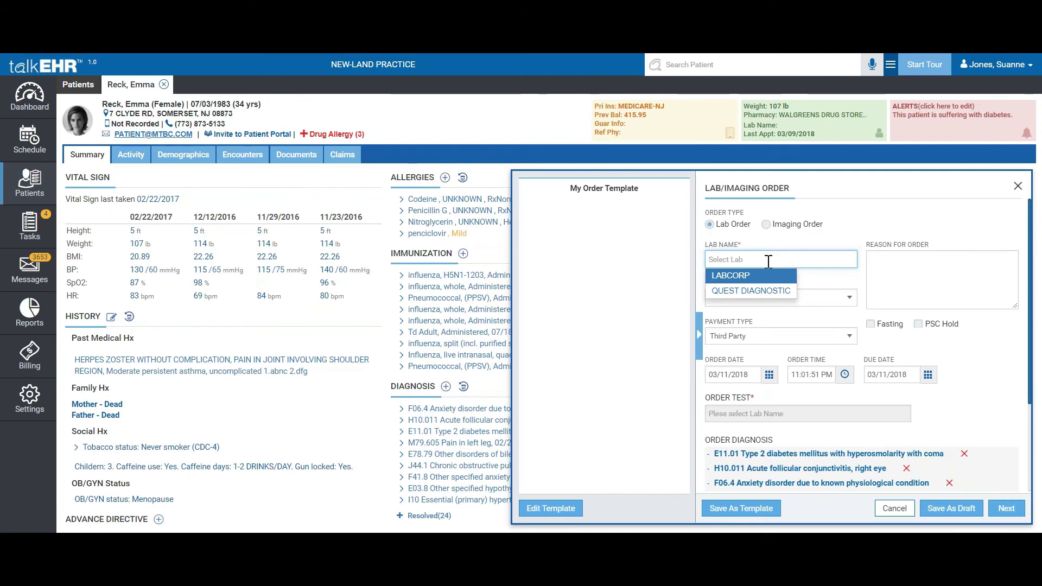
{"action": "left_click", "coordinate": [830, 298]}
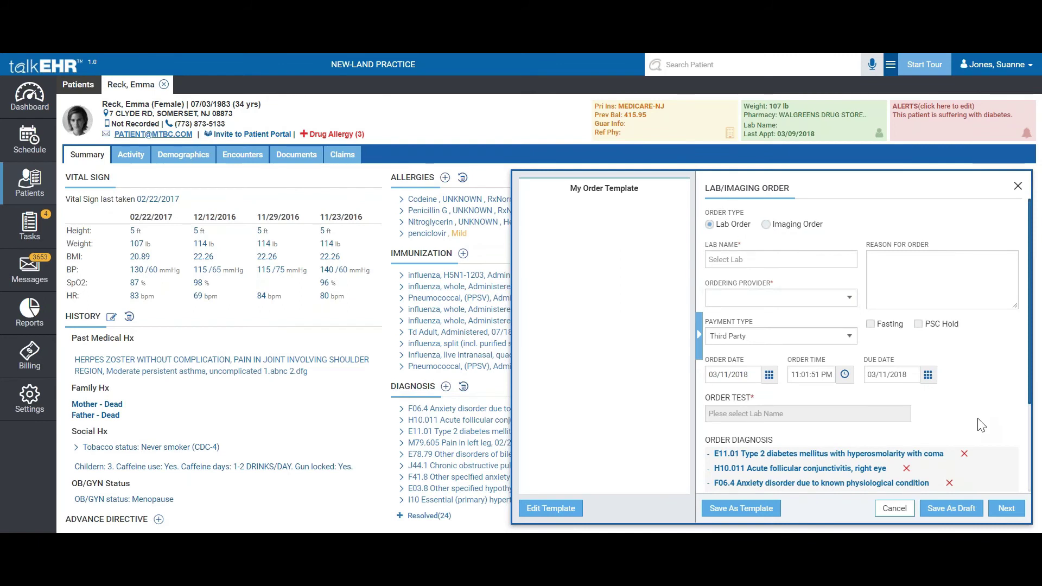
{"action": "left_click", "coordinate": [761, 509]}
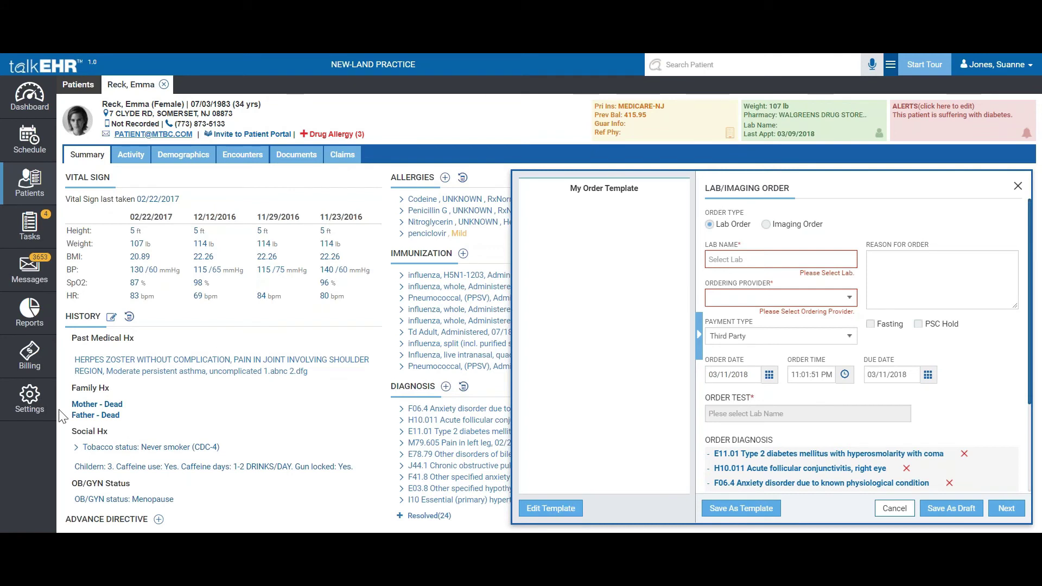
{"action": "left_click", "coordinate": [893, 508]}
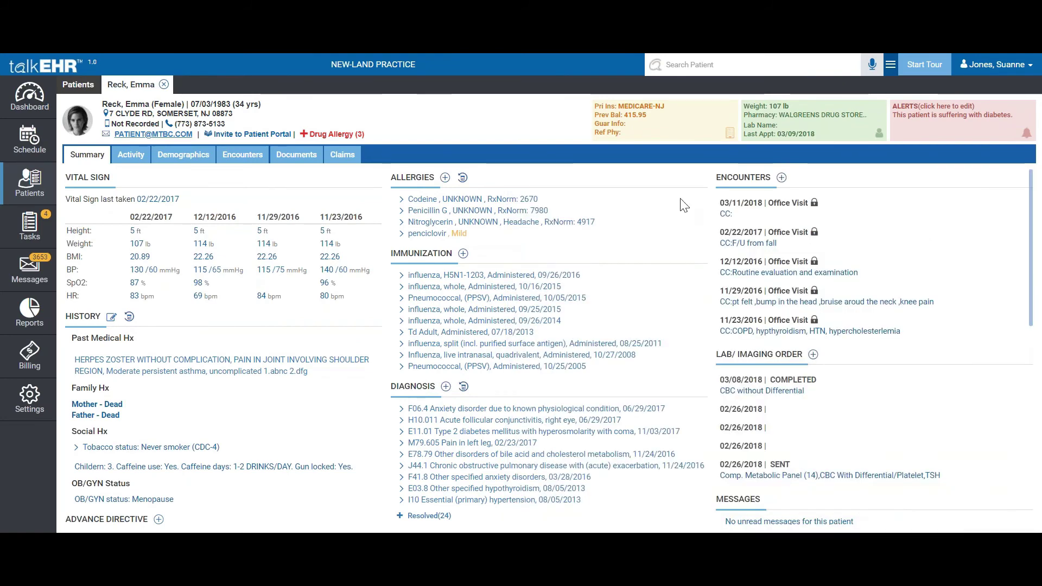
Open a new immunization entry from the patient summary, look over its vaccine and manufacturer fields, and cancel it
{"action": "scroll", "coordinate": [527, 250], "scroll_direction": "down", "scroll_amount": 1}
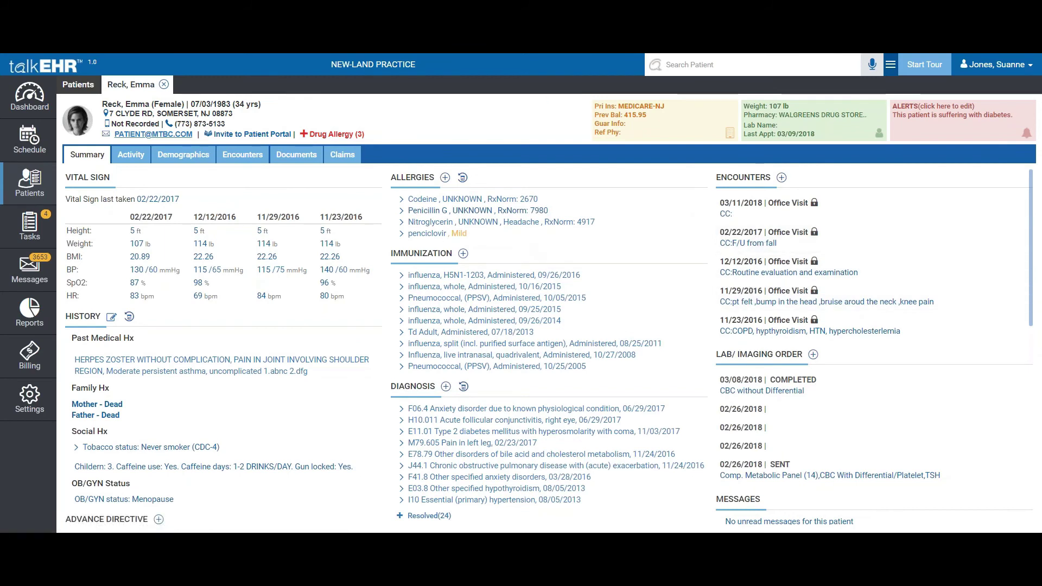
{"action": "scroll", "coordinate": [622, 277], "scroll_direction": "down", "scroll_amount": 1}
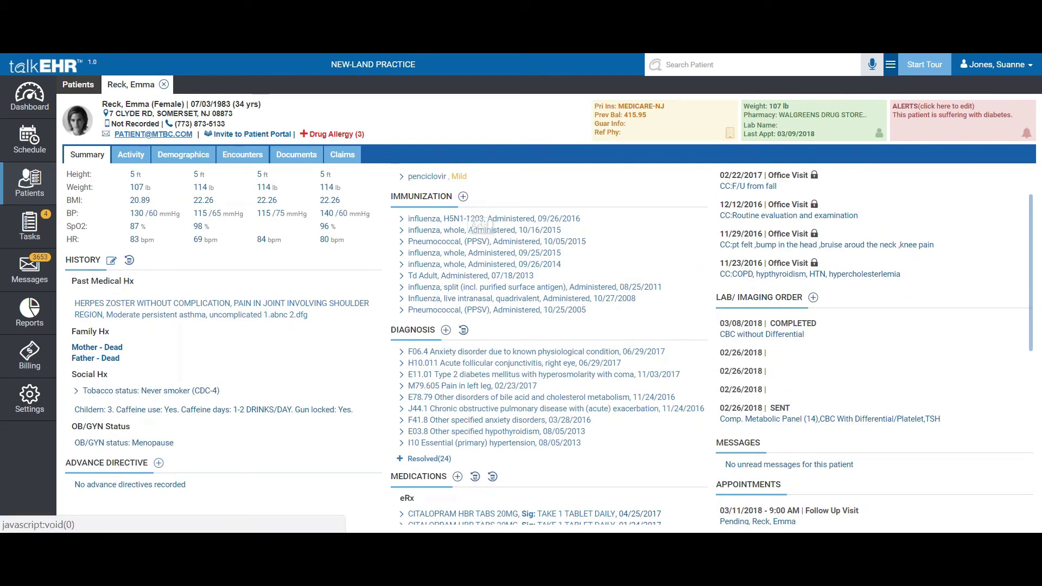
{"action": "left_click", "coordinate": [463, 196]}
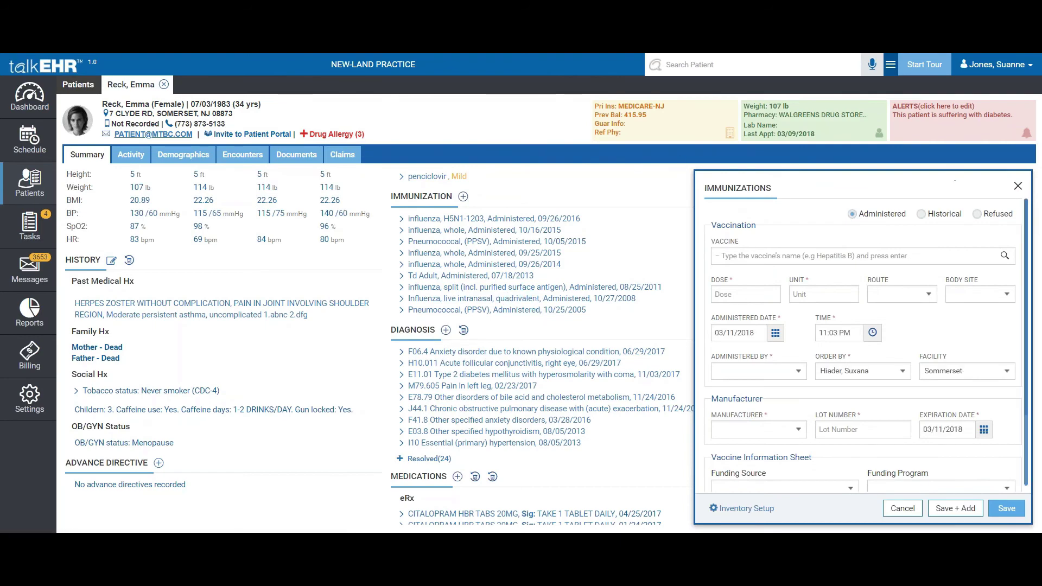
{"action": "left_click", "coordinate": [912, 507]}
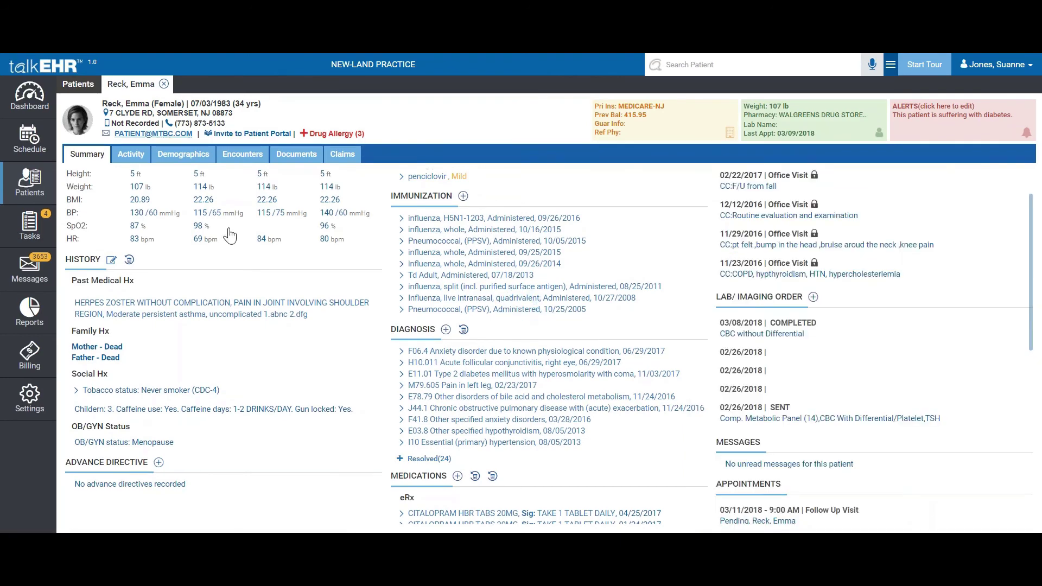
View the patient's Appointments list in the activity records and check which other activity categories are available
{"action": "left_click", "coordinate": [139, 158]}
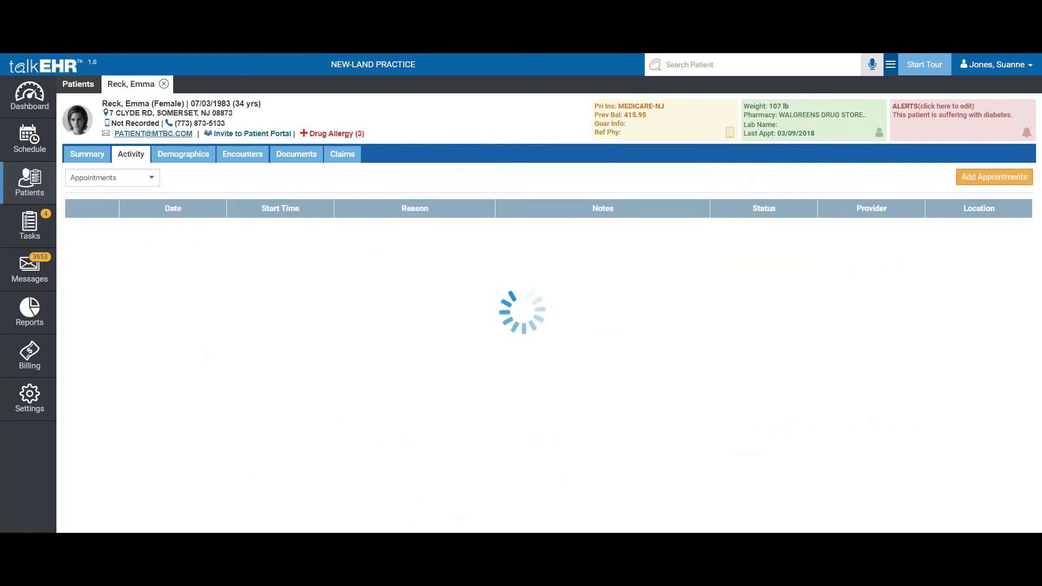
{"action": "left_click", "coordinate": [152, 178]}
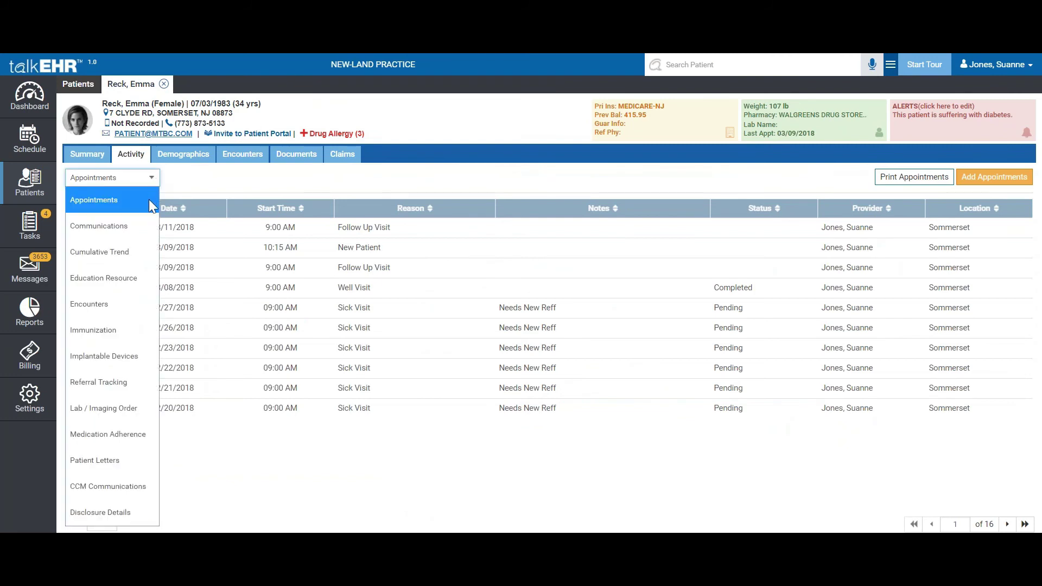
{"action": "left_click", "coordinate": [148, 200]}
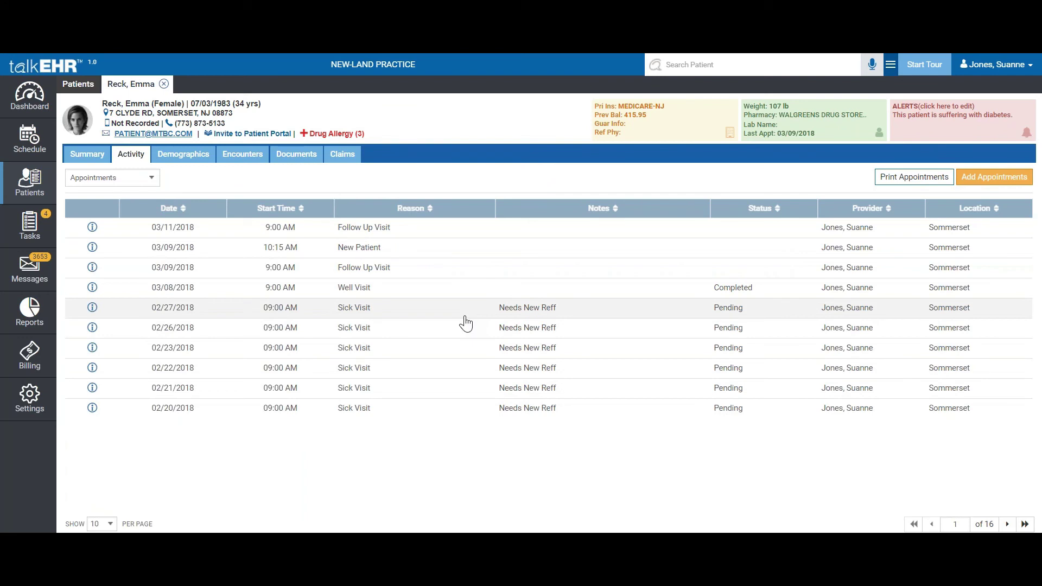
Show the patient's Communications, examine the communication types and request details of a new entry, and cancel without saving
{"action": "left_click", "coordinate": [151, 183]}
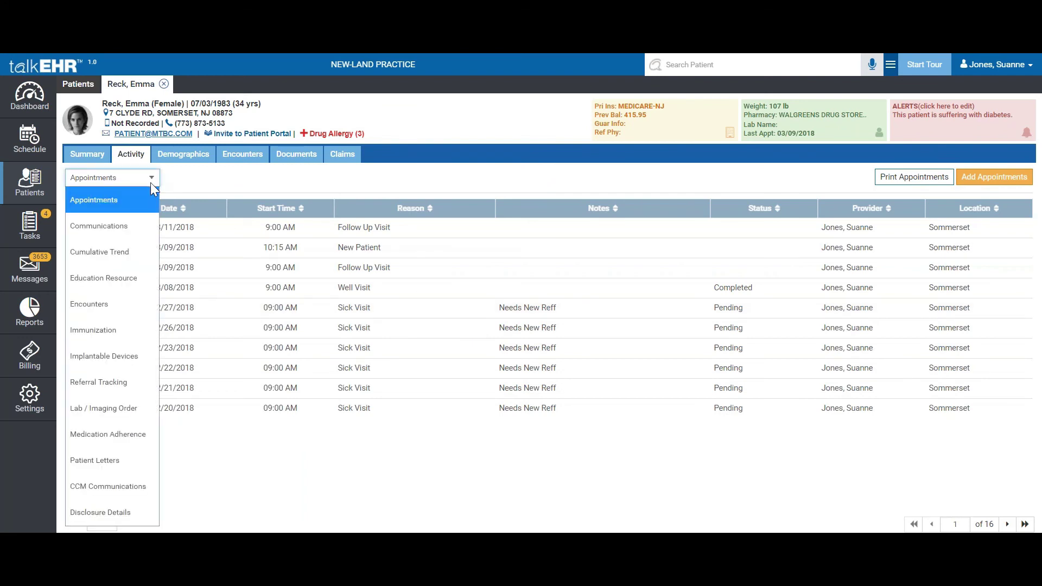
{"action": "left_click", "coordinate": [135, 234]}
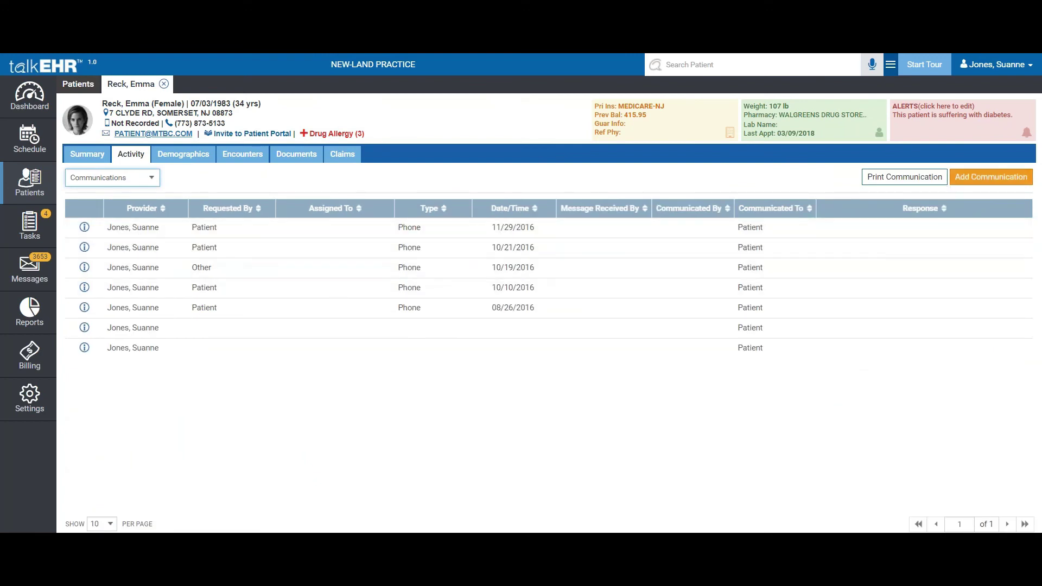
{"action": "left_click", "coordinate": [971, 177]}
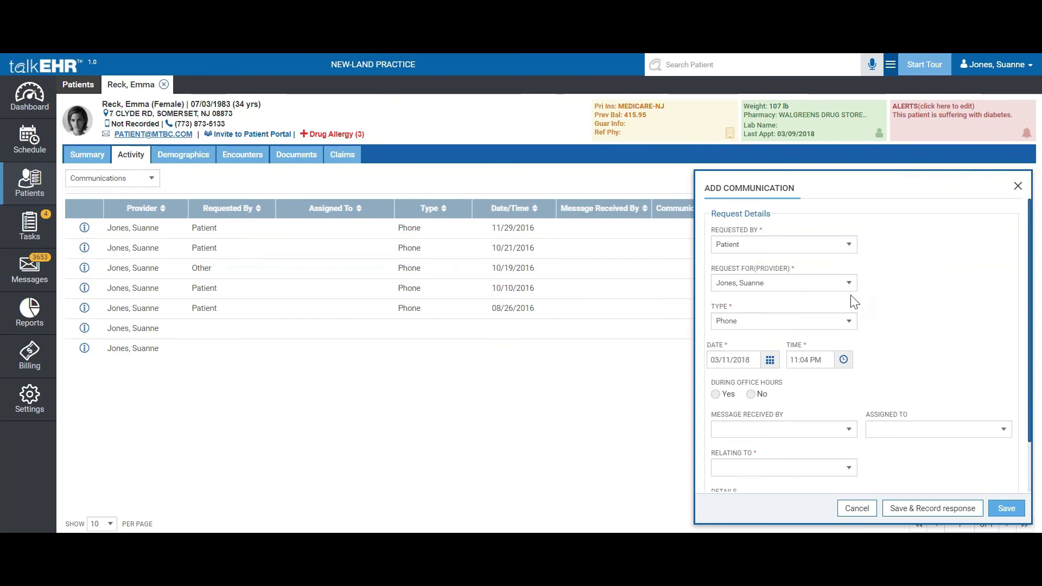
{"action": "left_click", "coordinate": [848, 321]}
{"action": "left_click", "coordinate": [917, 301]}
{"action": "left_click", "coordinate": [846, 327]}
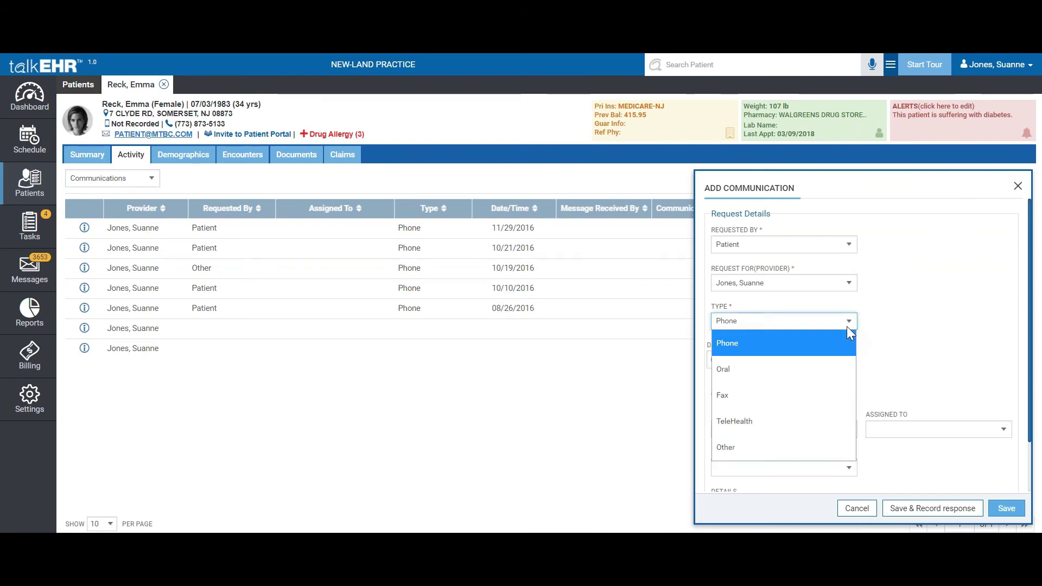
{"action": "left_click", "coordinate": [914, 354]}
{"action": "scroll", "coordinate": [900, 386], "scroll_direction": "down", "scroll_amount": 1}
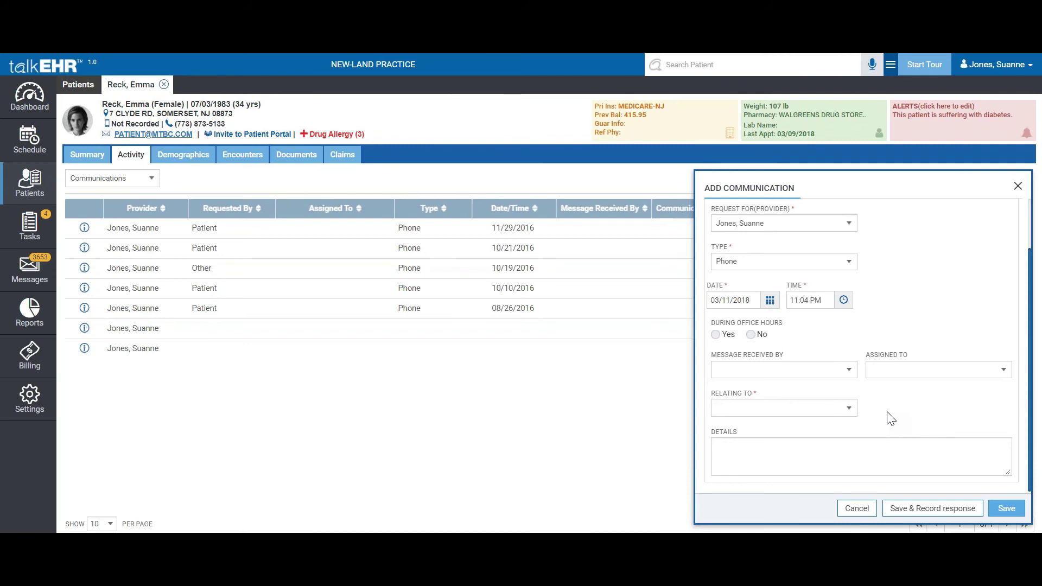
{"action": "left_click", "coordinate": [856, 508]}
View the patient's Cumulative Trend and Education Resource activity records
{"action": "left_click", "coordinate": [138, 178]}
{"action": "left_click", "coordinate": [112, 247]}
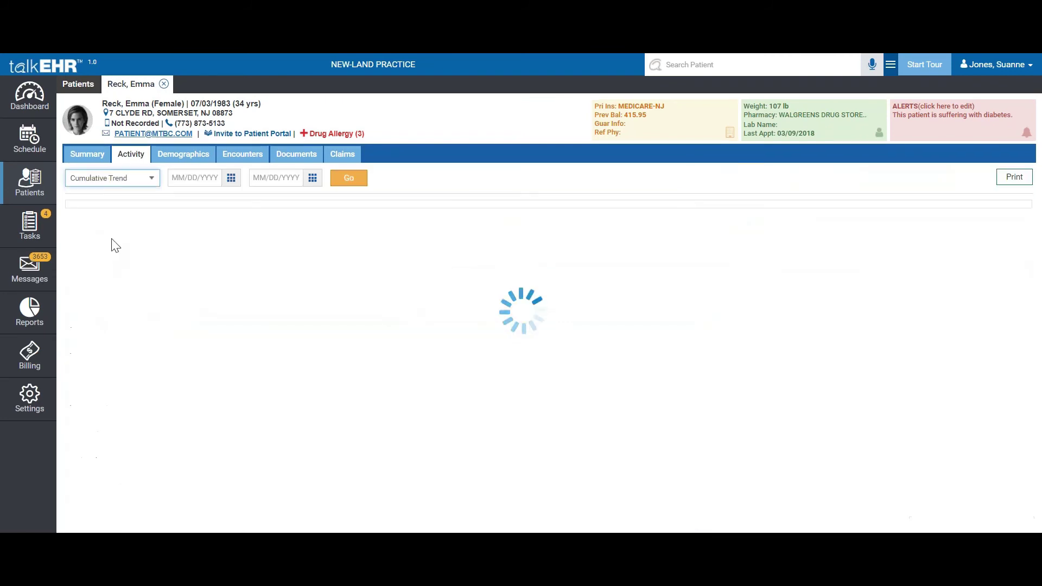
{"action": "left_click", "coordinate": [152, 179]}
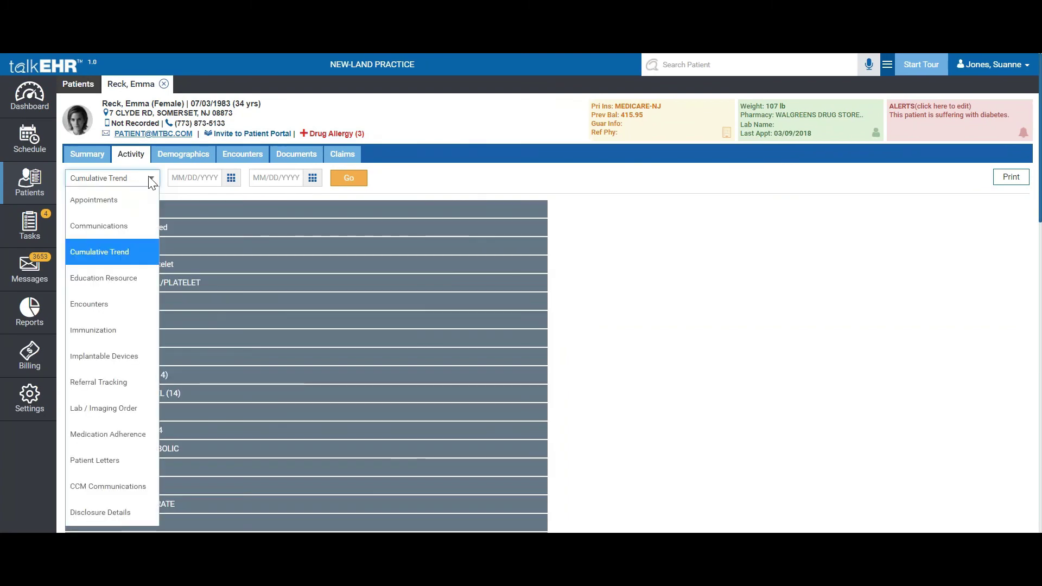
{"action": "left_click", "coordinate": [109, 279]}
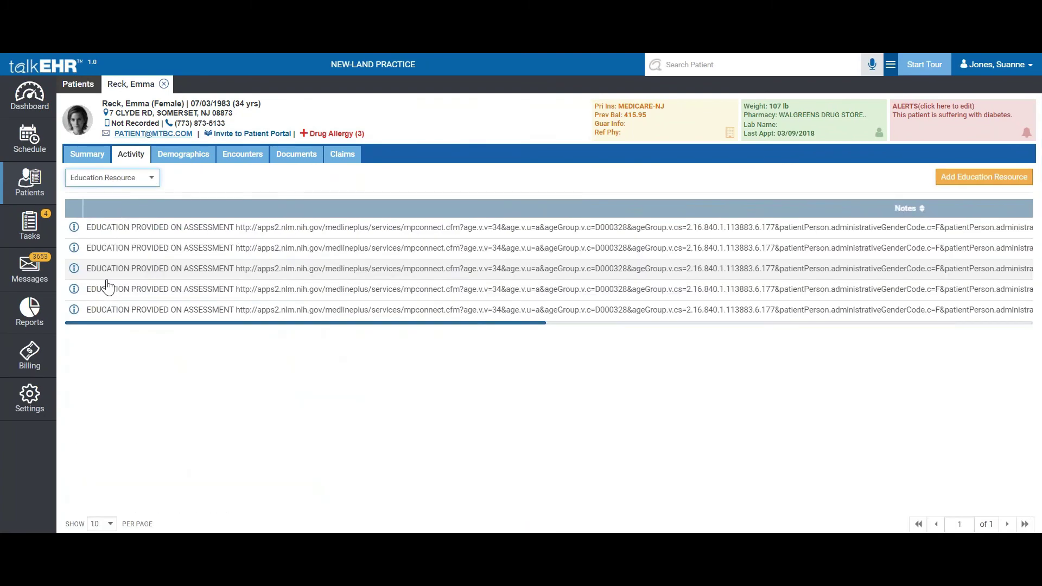
View the patient's Encounters and Immunization activity records
{"action": "left_click", "coordinate": [152, 179]}
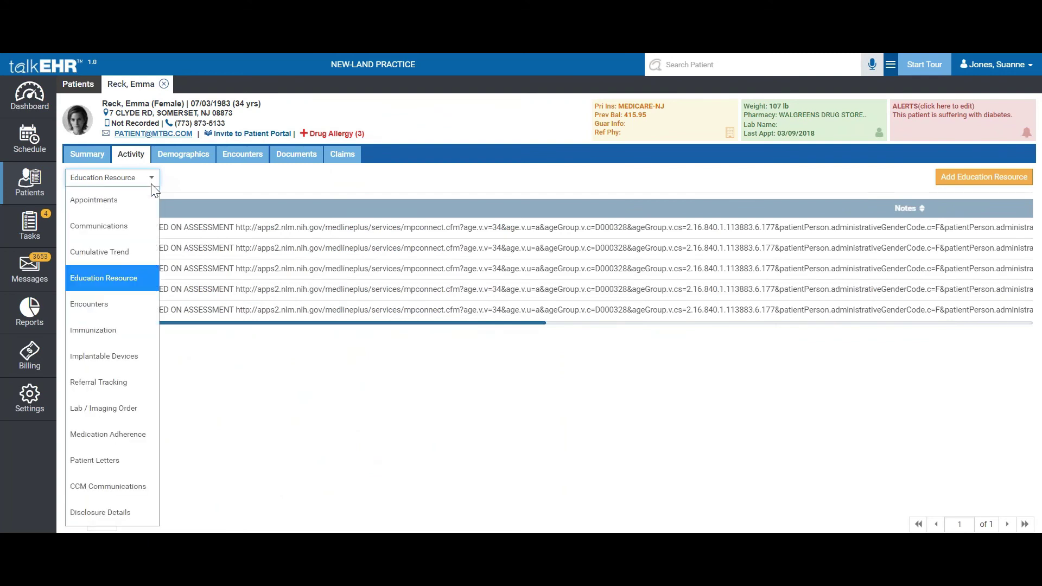
{"action": "left_click", "coordinate": [130, 304]}
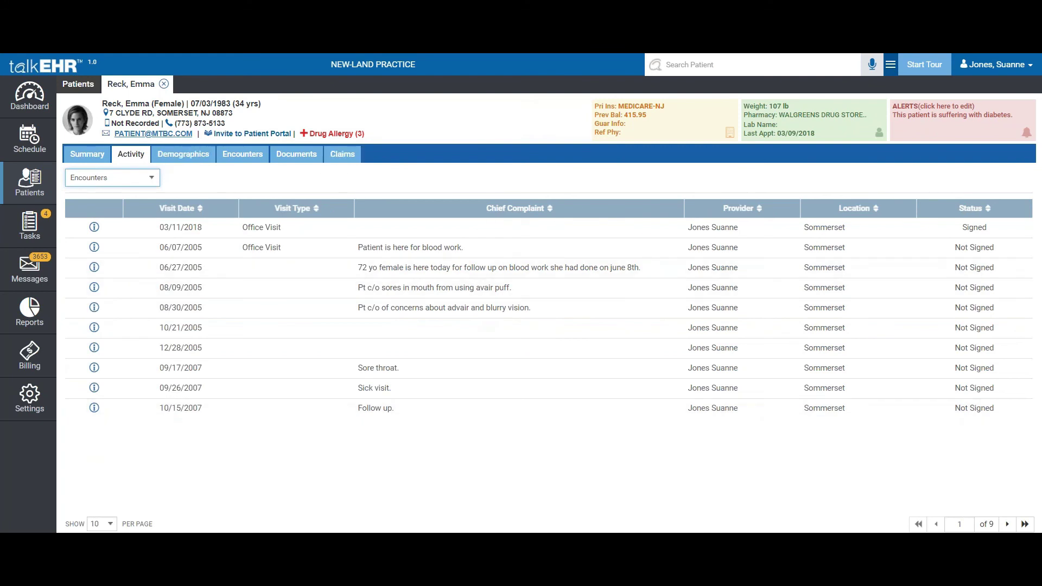
{"action": "left_click", "coordinate": [148, 180]}
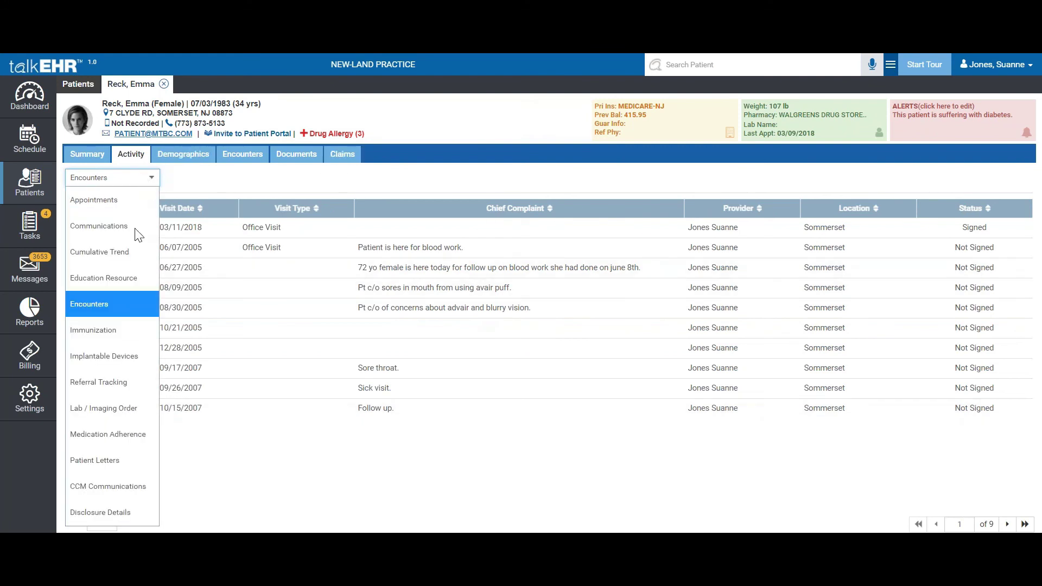
{"action": "left_click", "coordinate": [122, 331]}
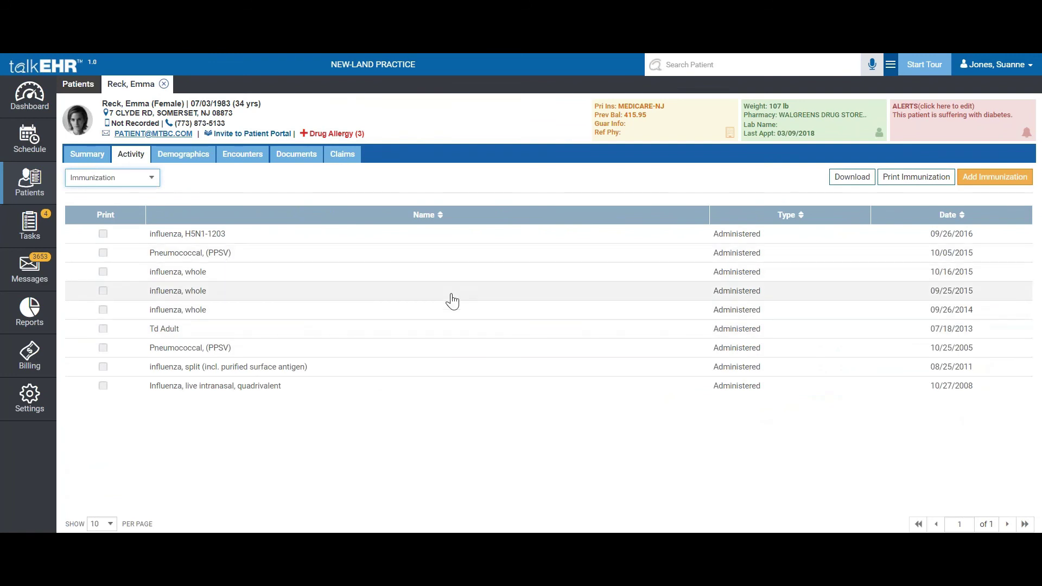
Show the patient's Implantable Devices, look over the fields for adding a device, and cancel without adding one
{"action": "left_click", "coordinate": [152, 180]}
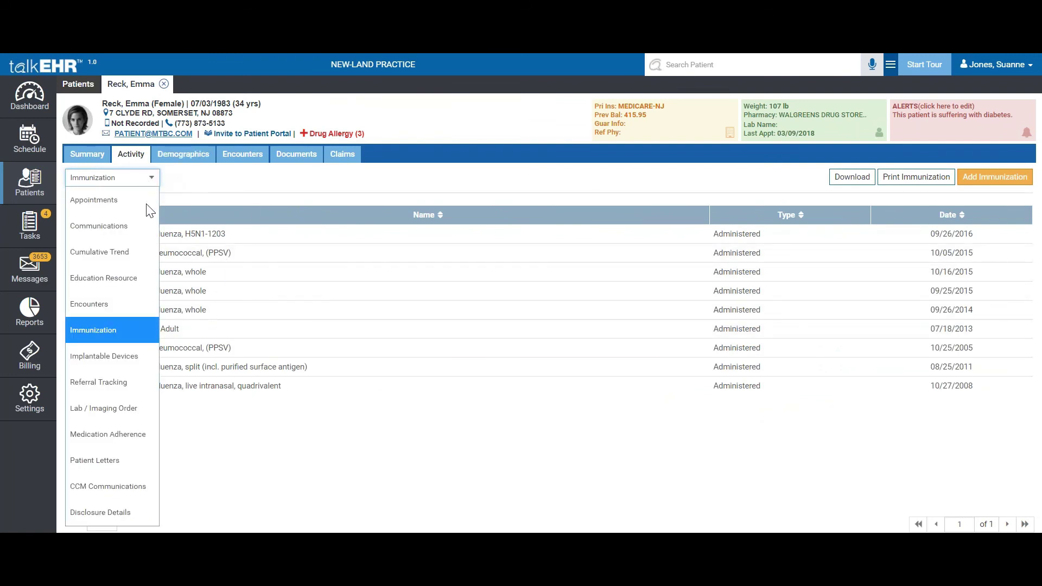
{"action": "left_click", "coordinate": [125, 361]}
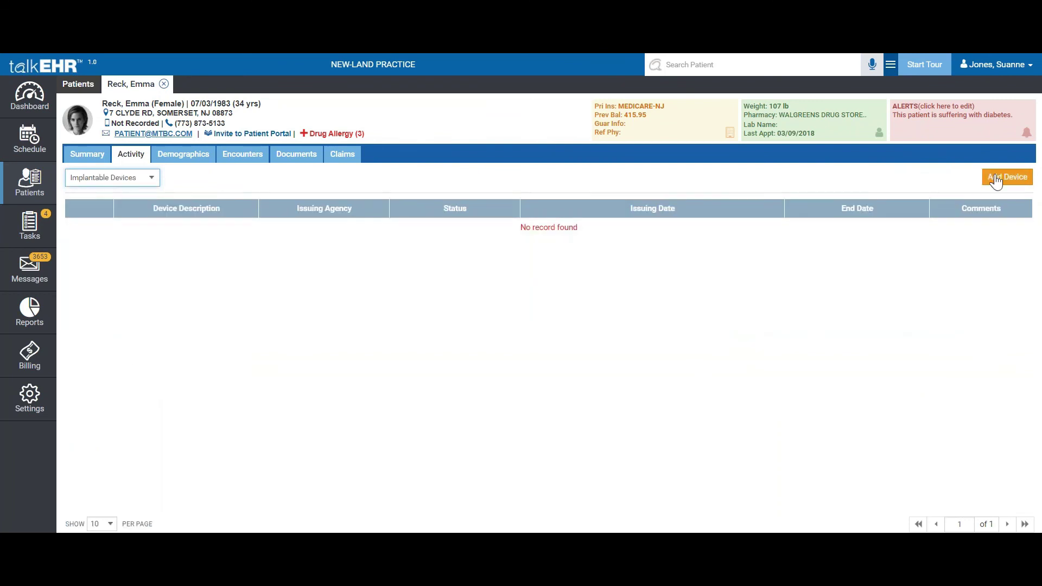
{"action": "left_click", "coordinate": [993, 179]}
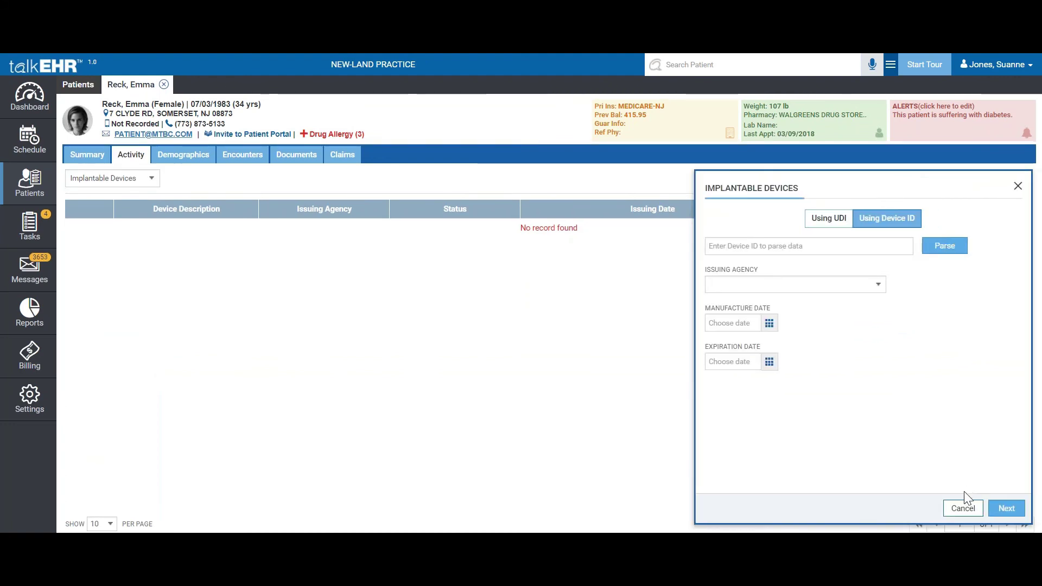
{"action": "left_click", "coordinate": [962, 509]}
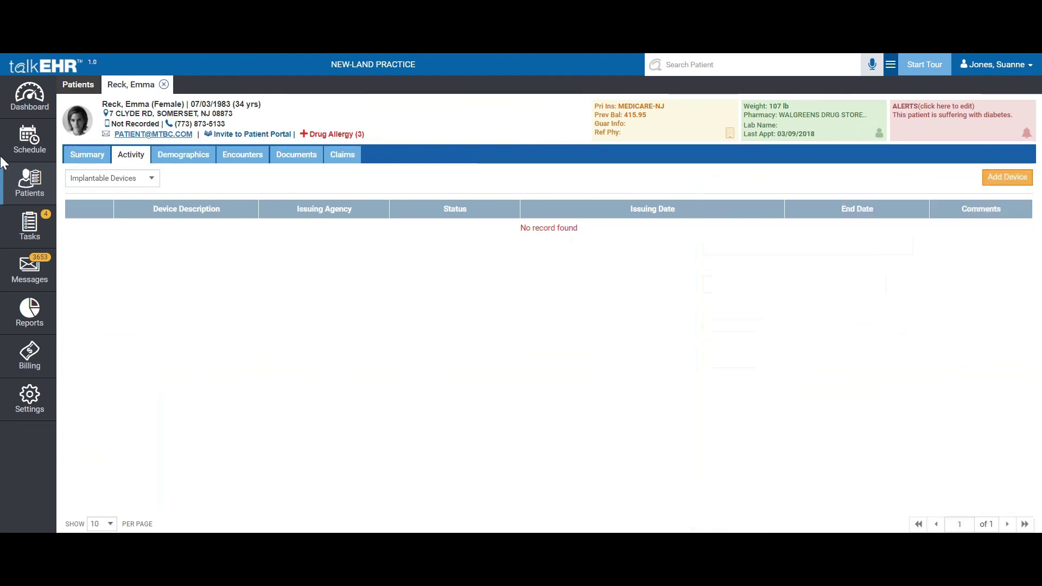
Show the patient's Referral Tracking records, viewing the incoming referrals and returning to the outgoing ones
{"action": "left_click", "coordinate": [152, 184]}
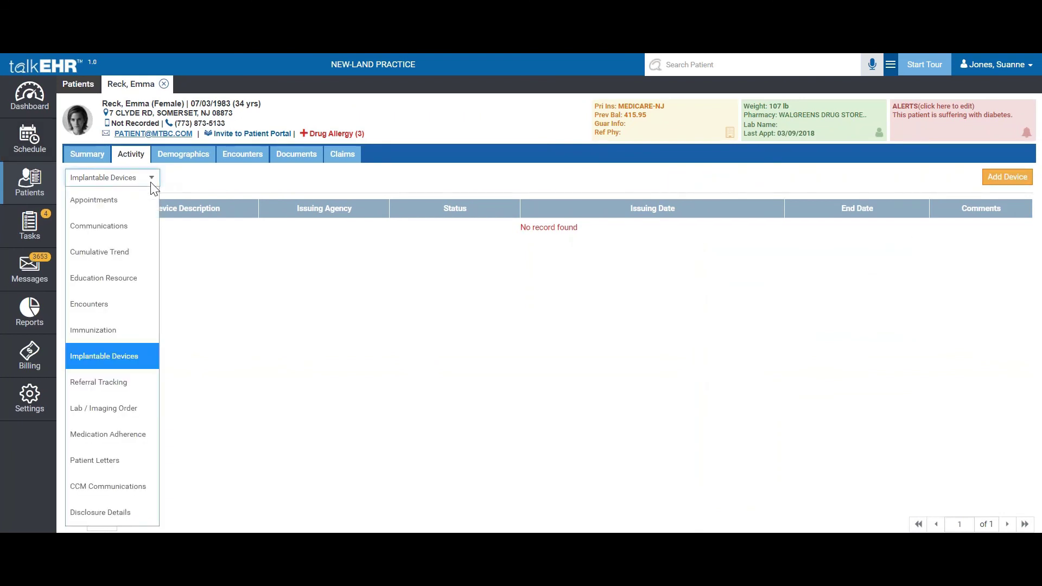
{"action": "left_click", "coordinate": [123, 381]}
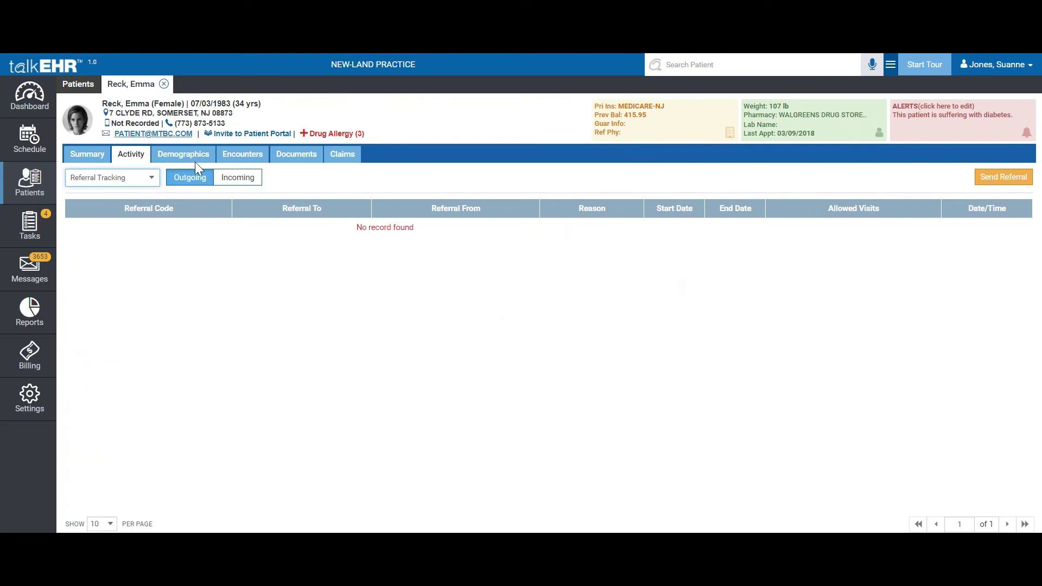
{"action": "left_click", "coordinate": [217, 179]}
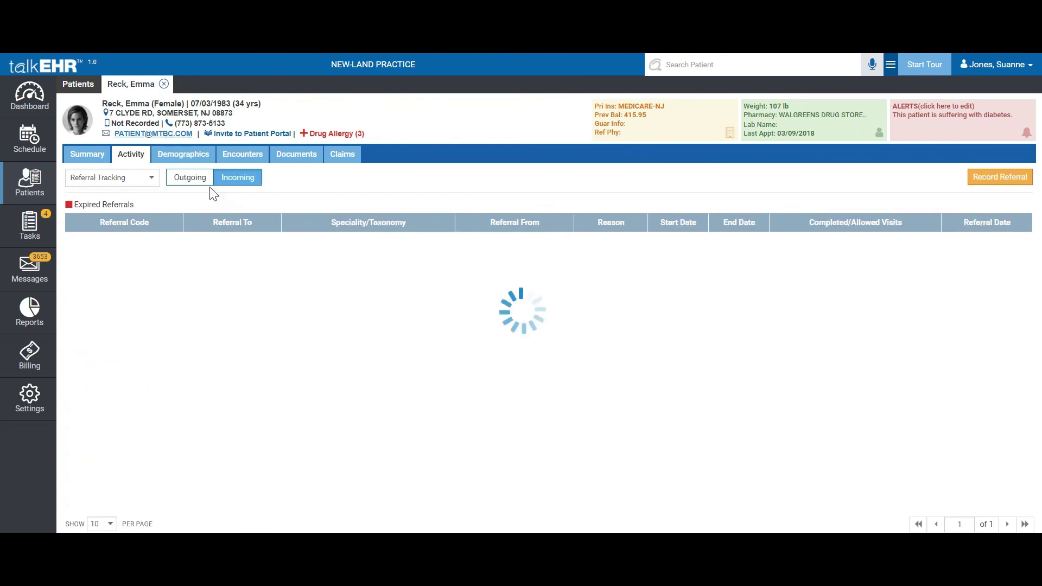
{"action": "left_click", "coordinate": [204, 188]}
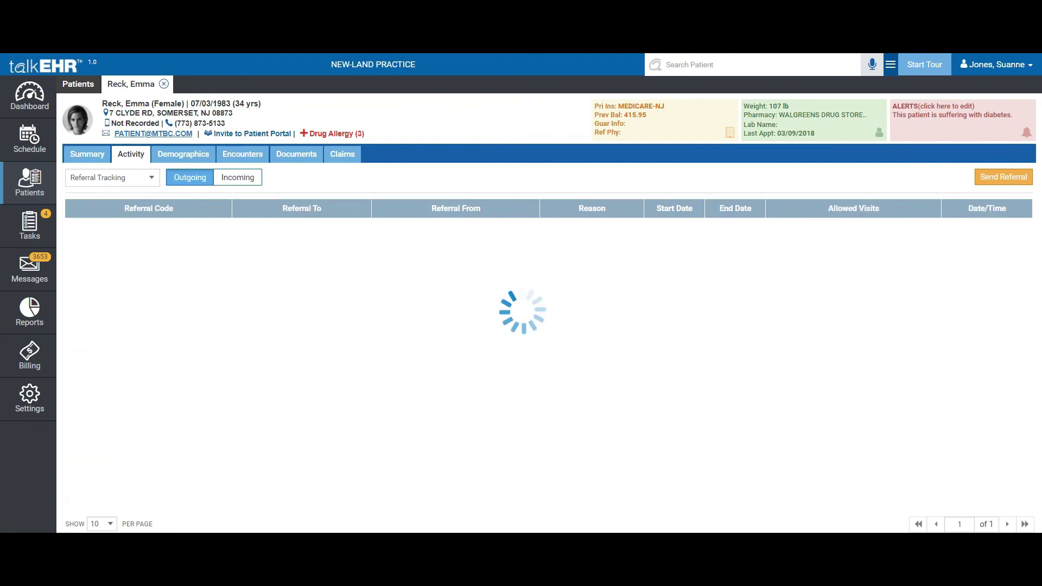
Examine the details and address book for sending a new outgoing referral, and cancel without sending it
{"action": "left_click", "coordinate": [984, 180]}
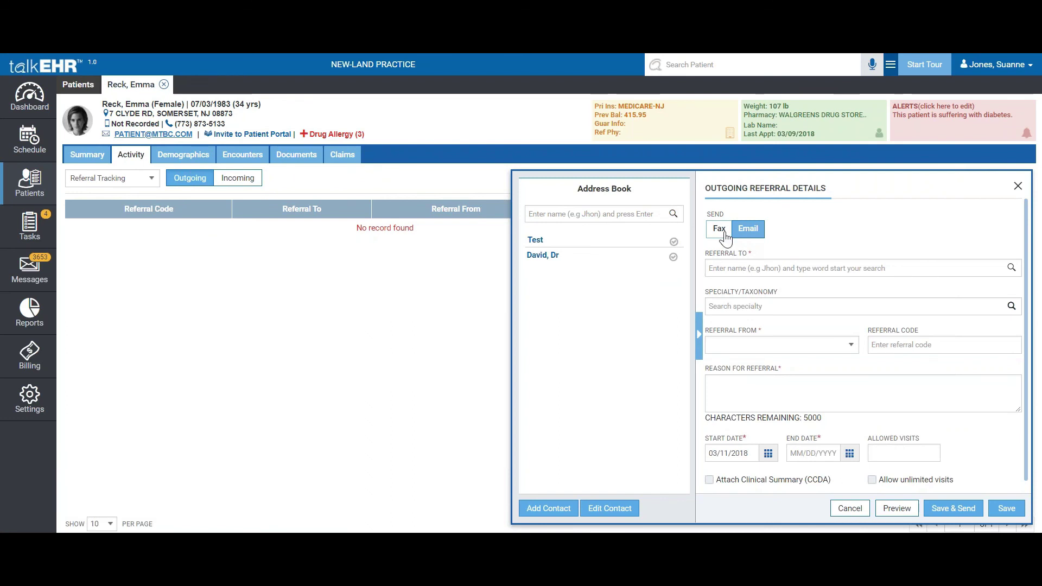
{"action": "left_click", "coordinate": [738, 268]}
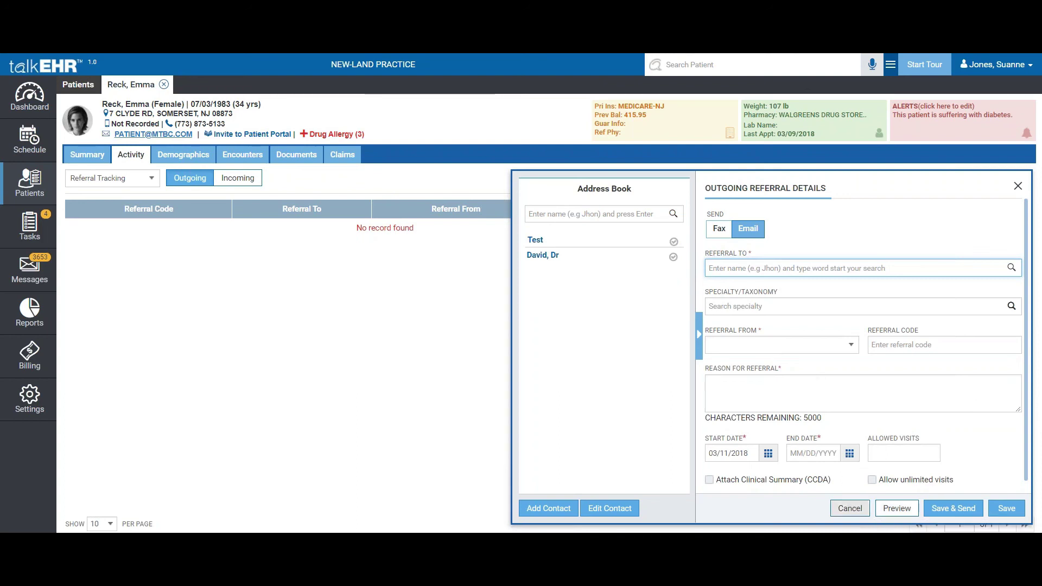
{"action": "left_click", "coordinate": [850, 507]}
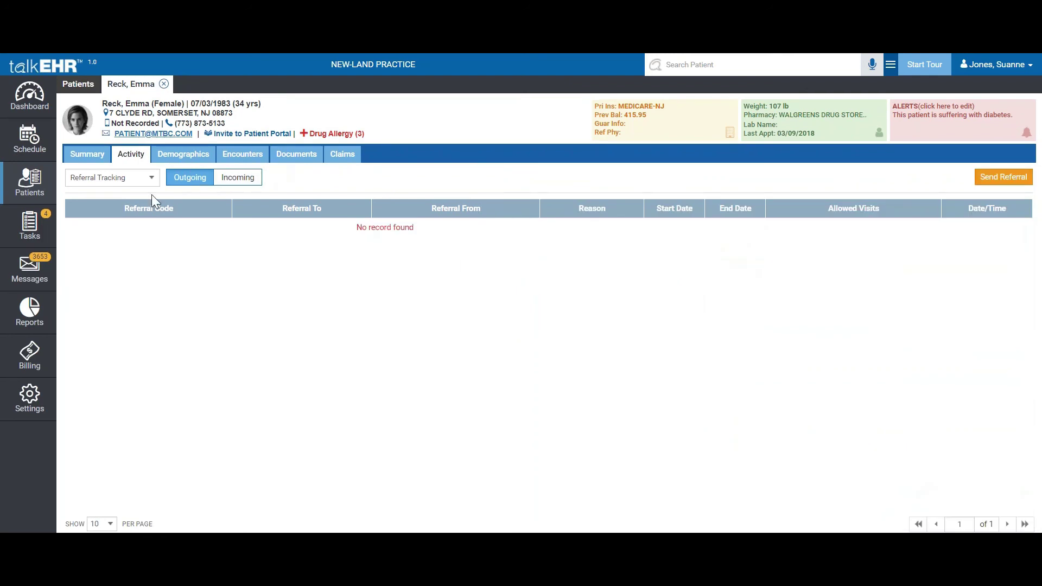
View the patient's Lab / Imaging Order, Medication Adherence and Patient Letters activity records
{"action": "left_click", "coordinate": [145, 178]}
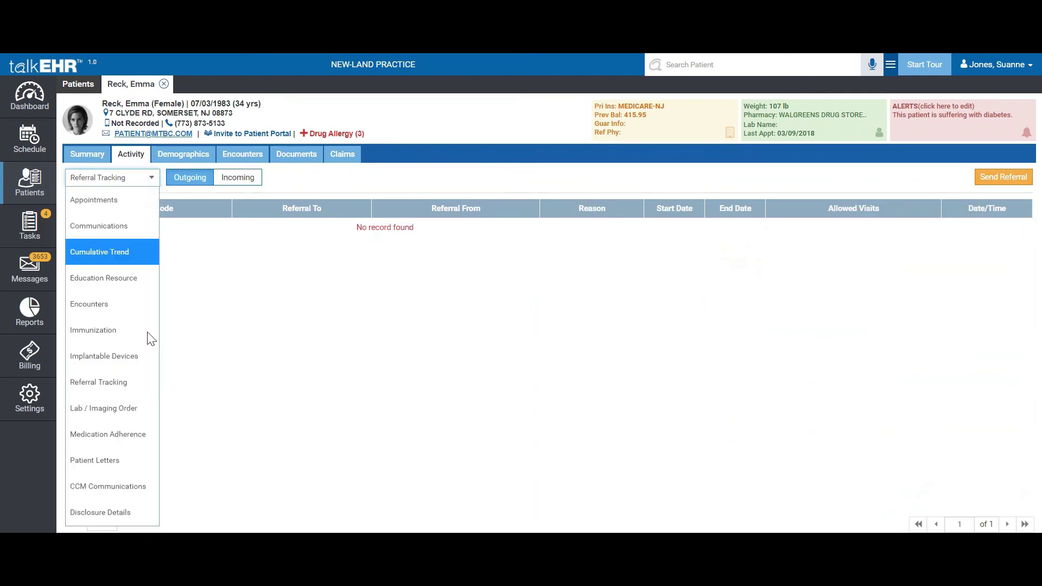
{"action": "left_click", "coordinate": [149, 416]}
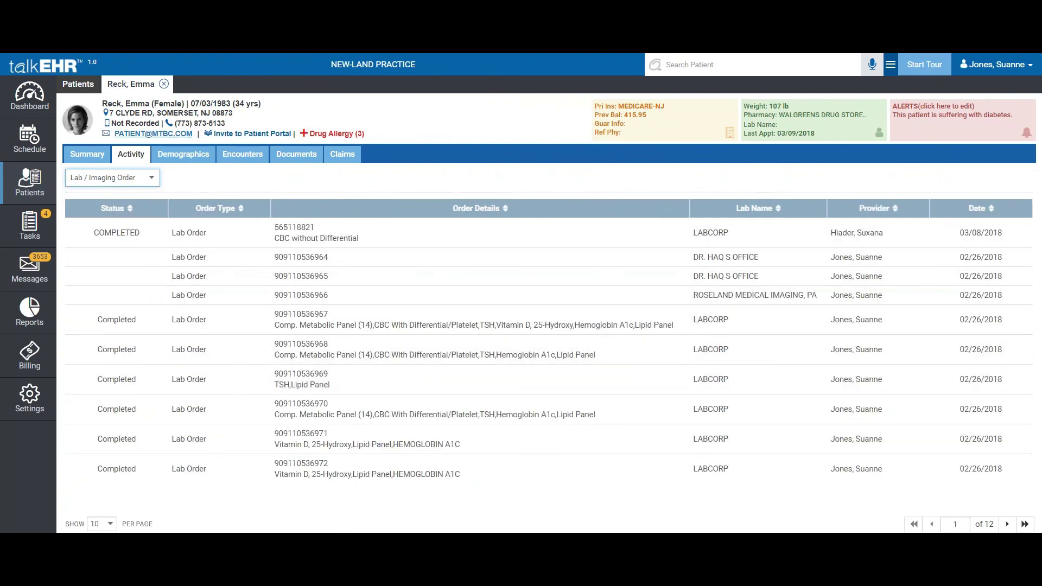
{"action": "left_click", "coordinate": [153, 178]}
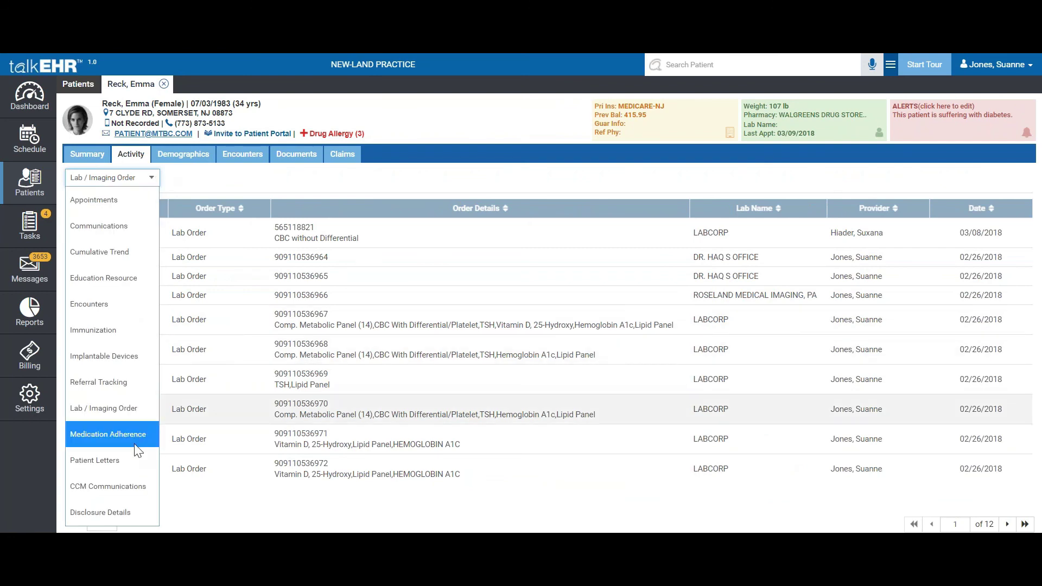
{"action": "left_click", "coordinate": [134, 439]}
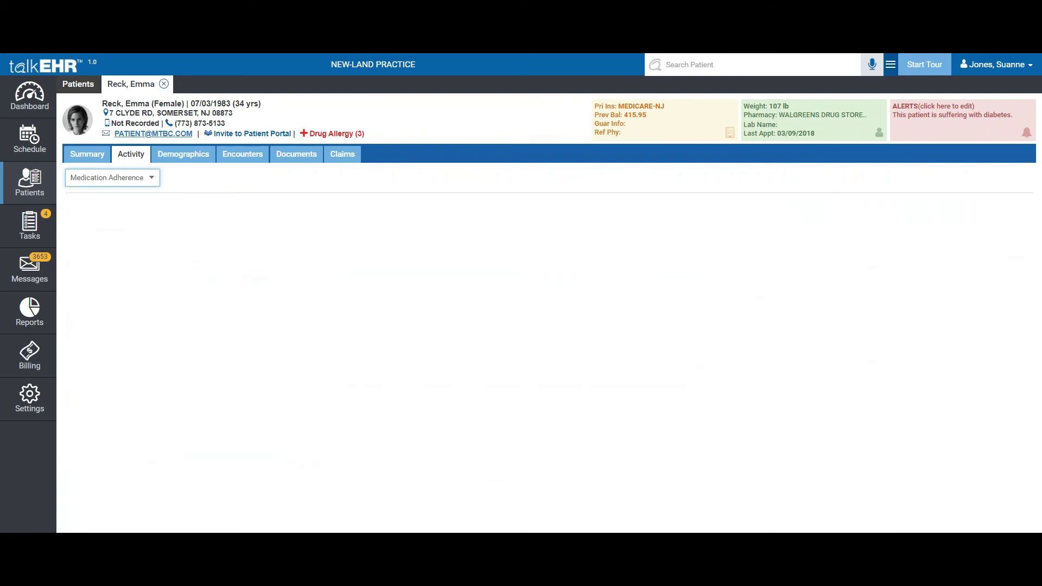
{"action": "left_click", "coordinate": [152, 179]}
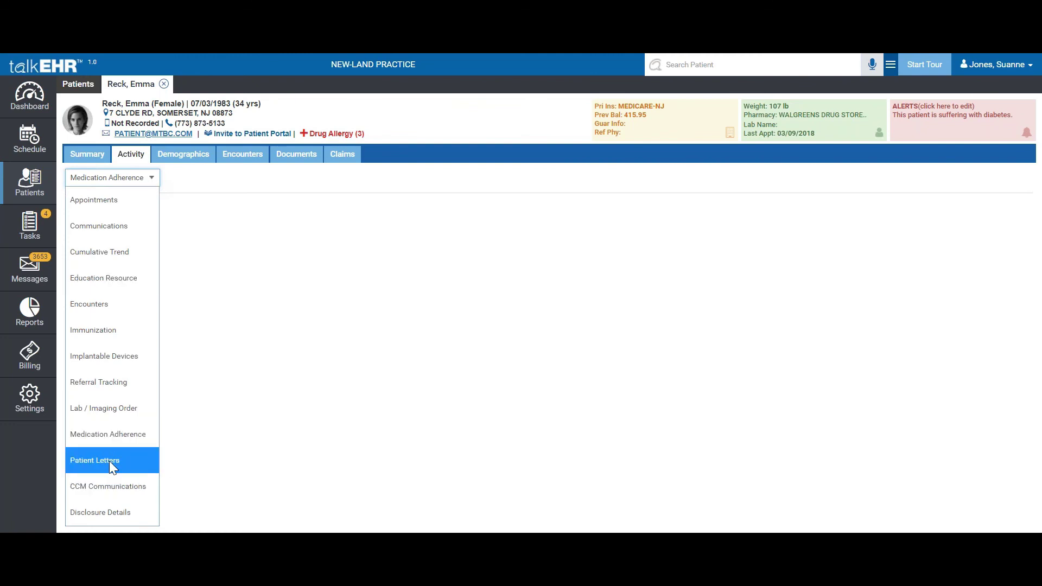
{"action": "left_click", "coordinate": [110, 463]}
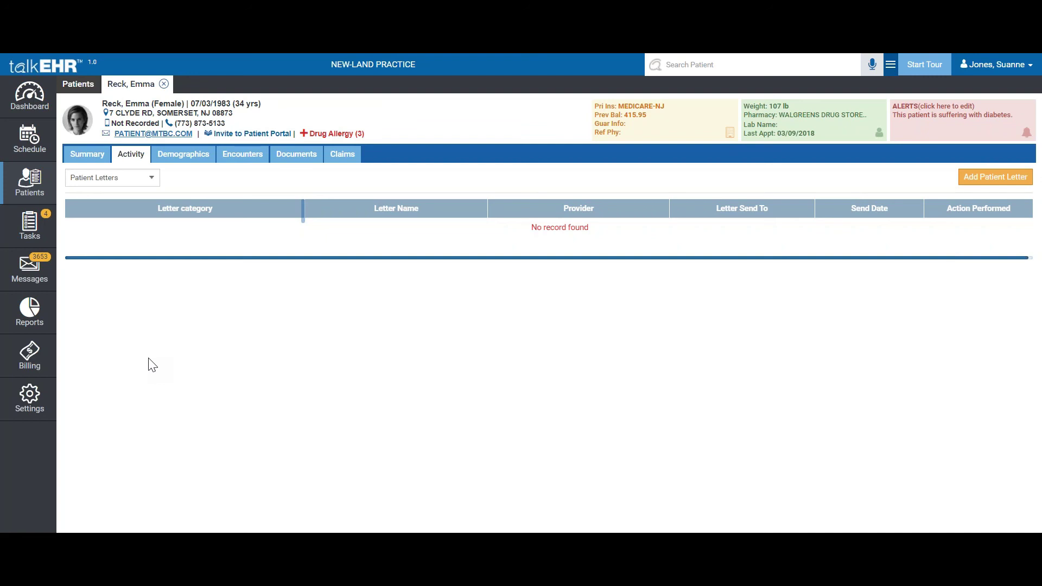
Try to add a communication under the patient's CCM Communications, and view the Disclosure Details records
{"action": "left_click", "coordinate": [151, 179]}
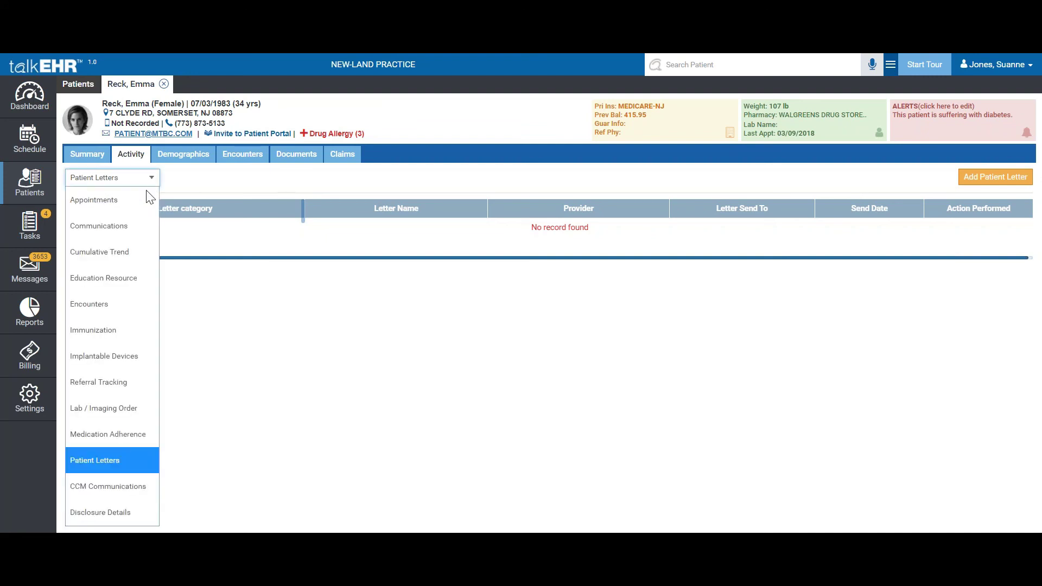
{"action": "left_click", "coordinate": [93, 488]}
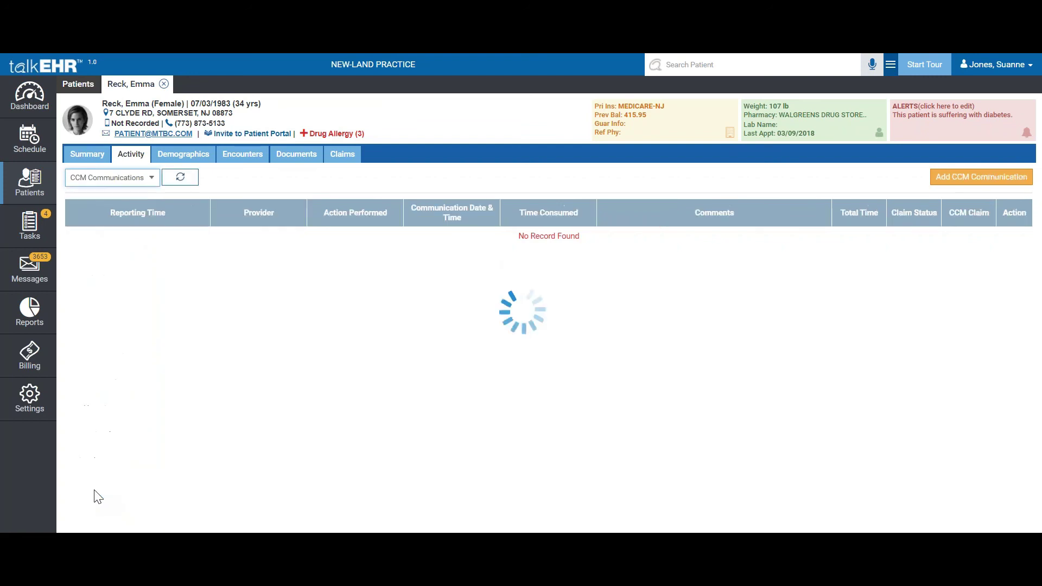
{"action": "left_click", "coordinate": [994, 181]}
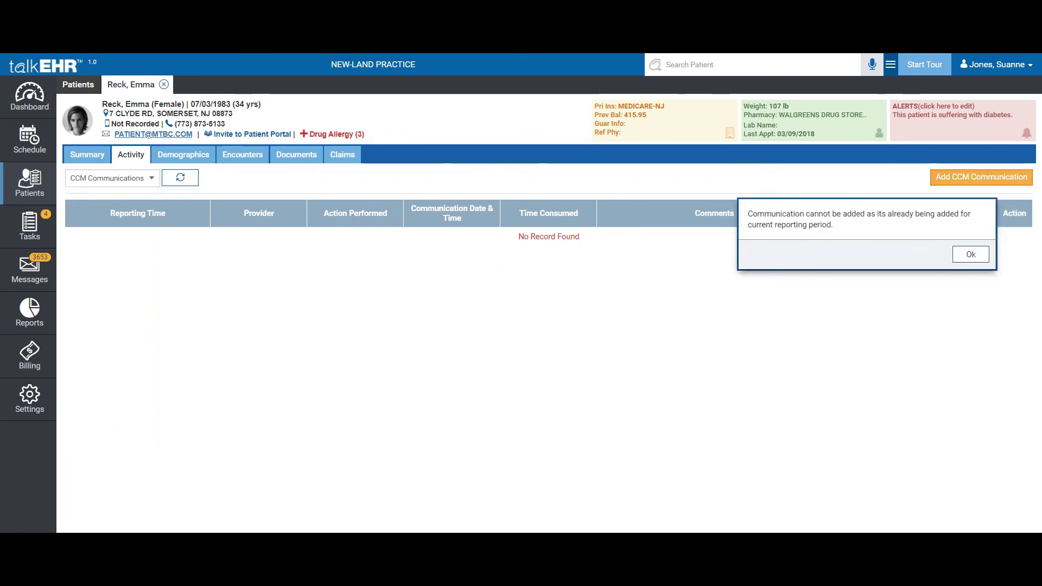
{"action": "left_click", "coordinate": [971, 254]}
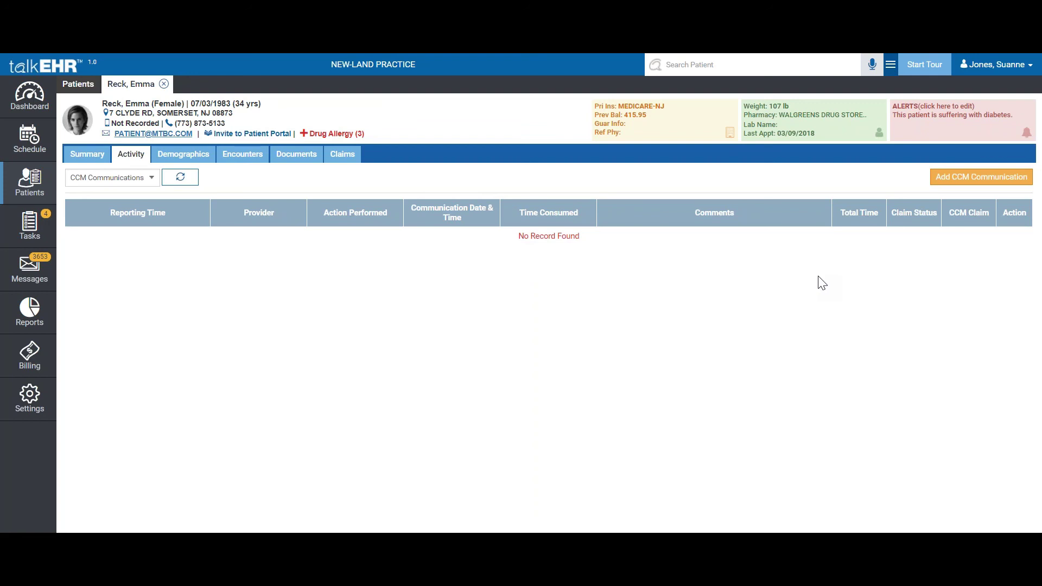
{"action": "left_click", "coordinate": [153, 179]}
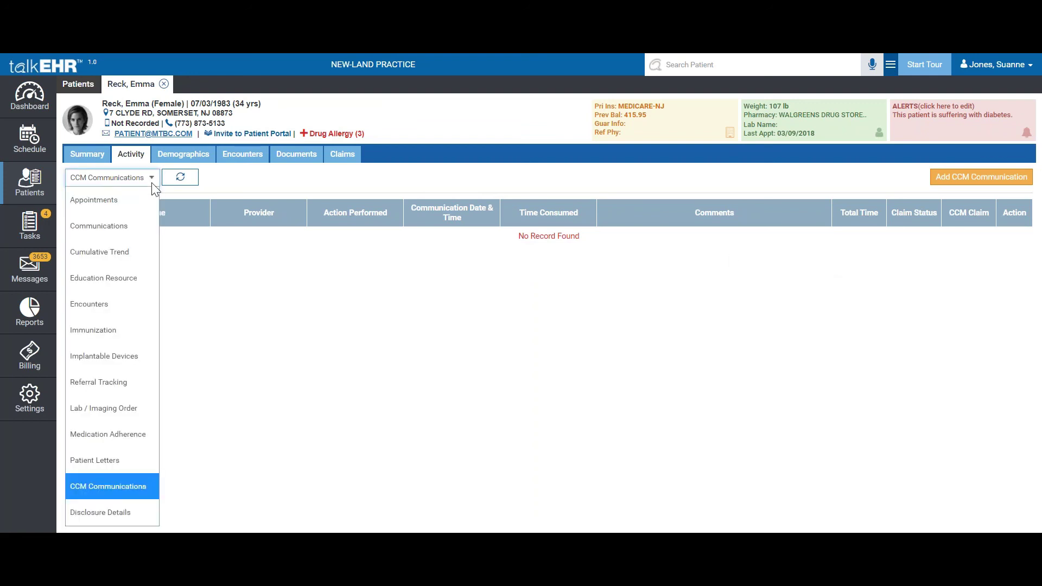
{"action": "left_click", "coordinate": [111, 518]}
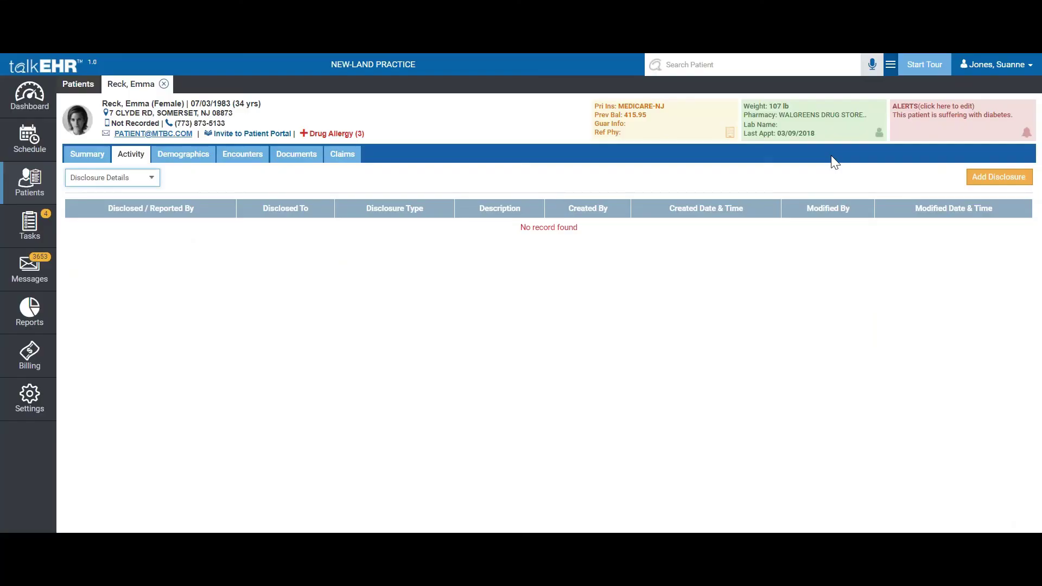
Open the talkEHR Forums from the user account options and look over the update, feedback and user communication sections
{"action": "left_click", "coordinate": [997, 64]}
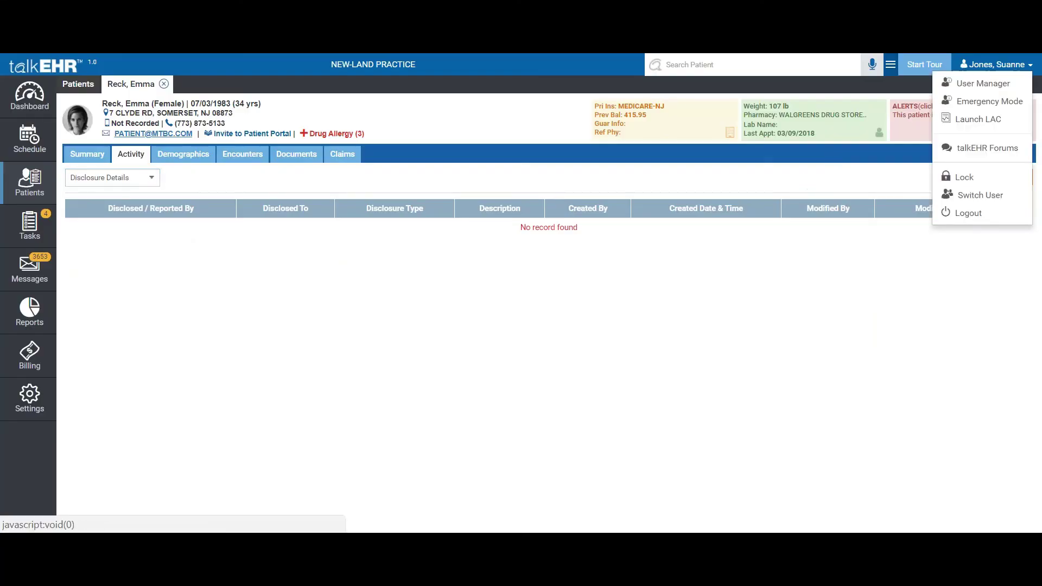
{"action": "left_click", "coordinate": [988, 148]}
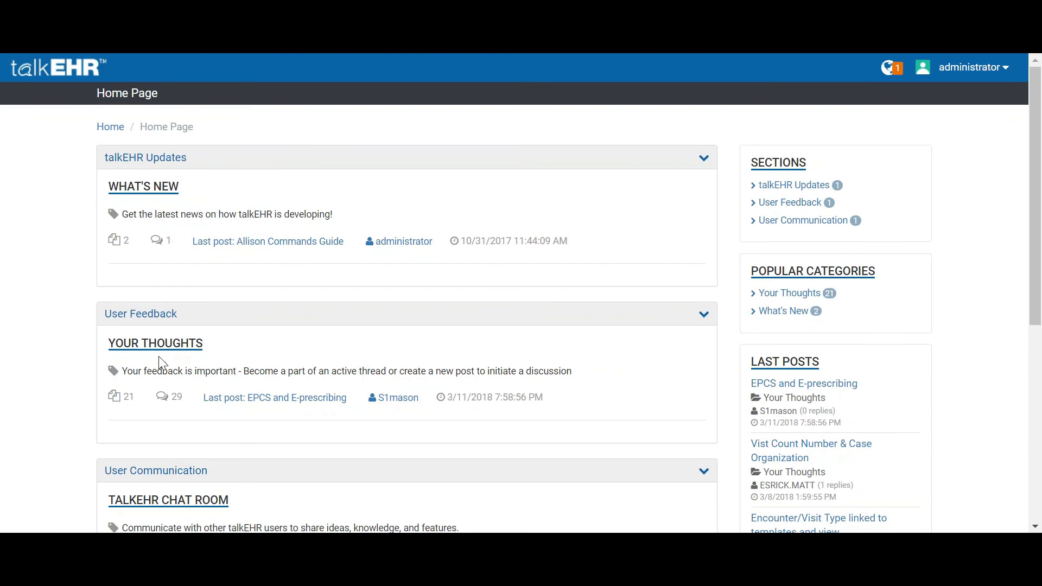
{"action": "scroll", "coordinate": [158, 357], "scroll_direction": "down", "scroll_amount": 2}
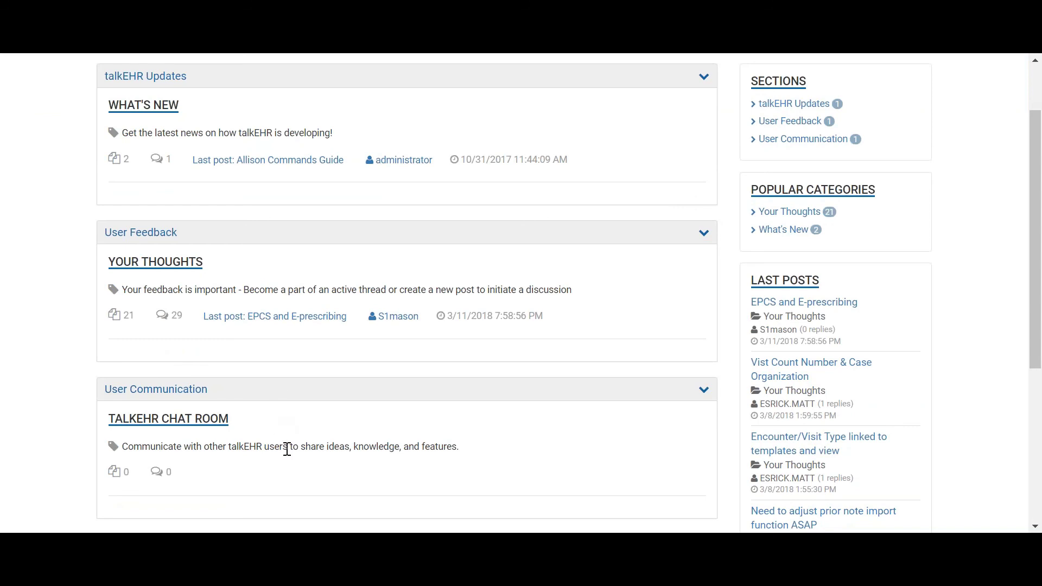
{"action": "scroll", "coordinate": [287, 448], "scroll_direction": "up", "scroll_amount": 2}
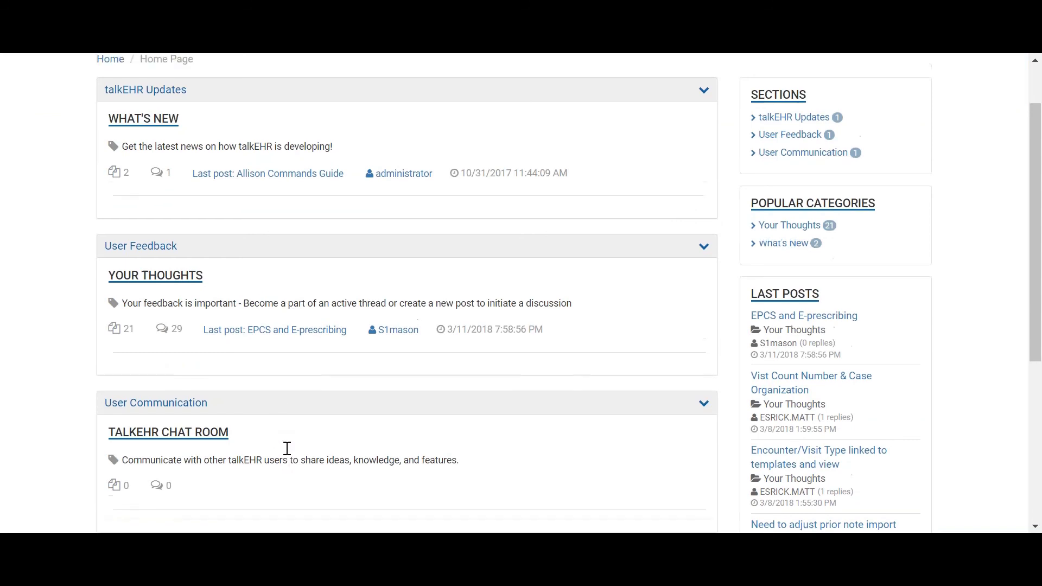